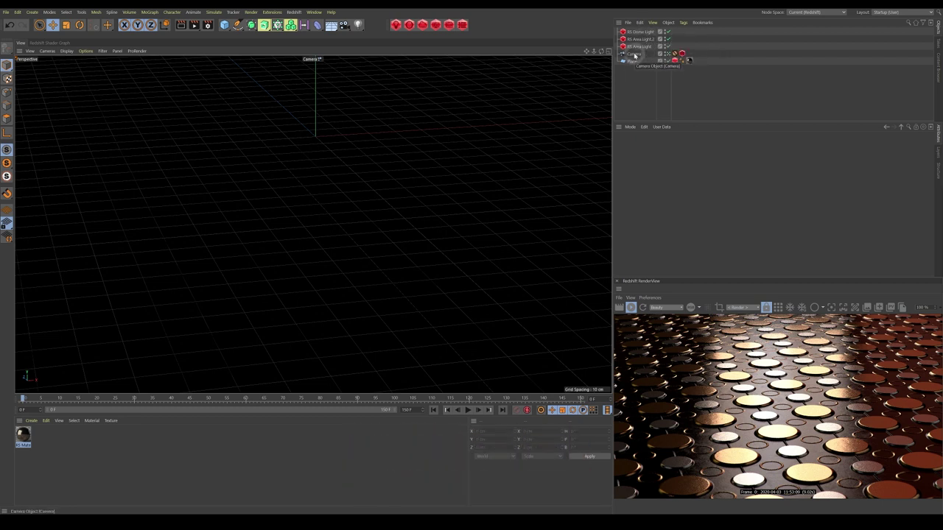
- Select the Plane and enable Geometry Override in its Redshift Object tag, reviewing tessellation and displacement
{"action": "left_click", "coordinate": [676, 57]}
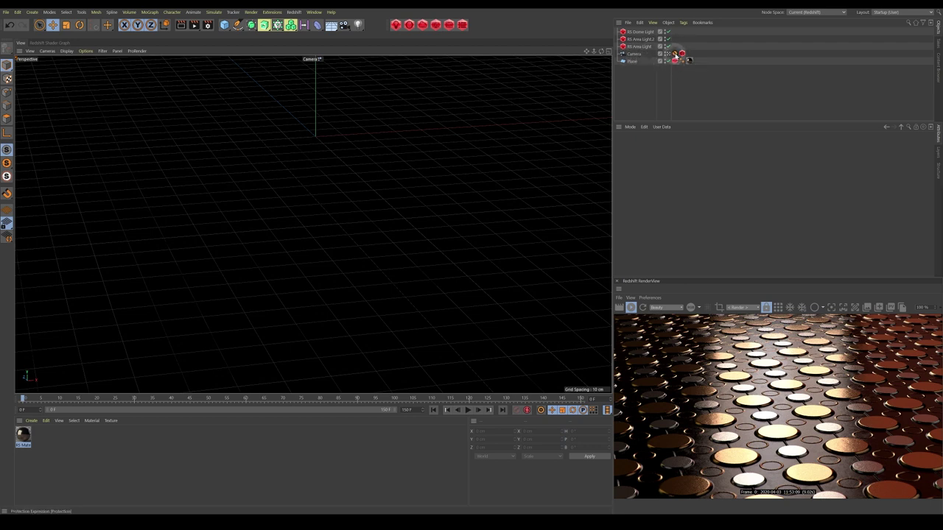
{"action": "left_click", "coordinate": [680, 54]}
{"action": "left_click", "coordinate": [347, 263]}
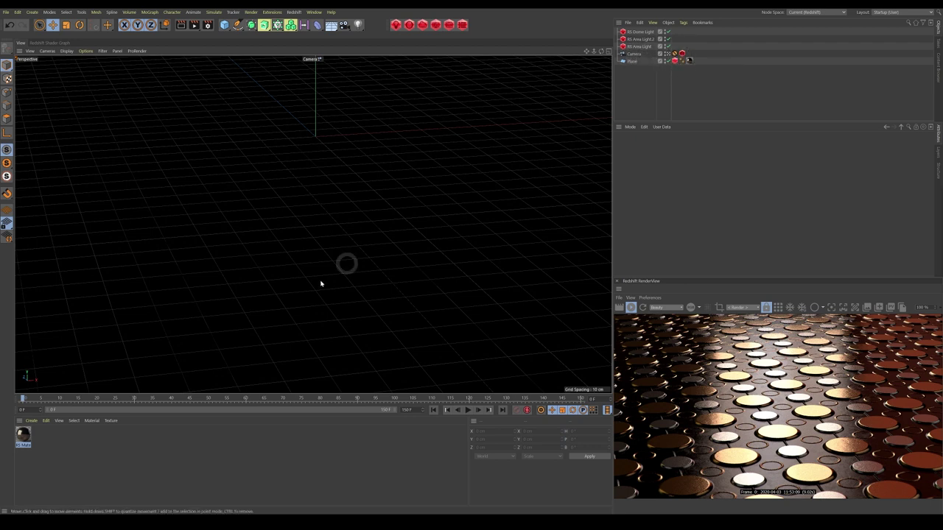
{"action": "left_click", "coordinate": [24, 436]}
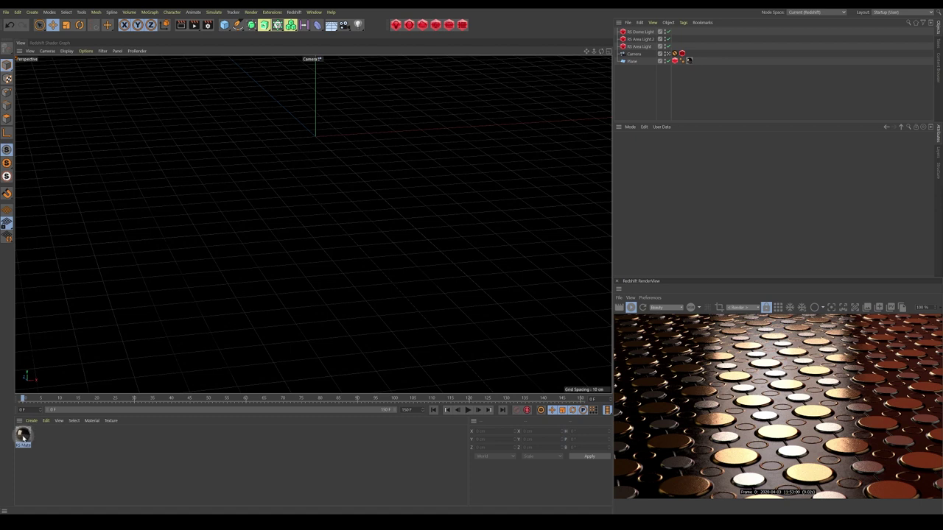
{"action": "left_click", "coordinate": [633, 62]}
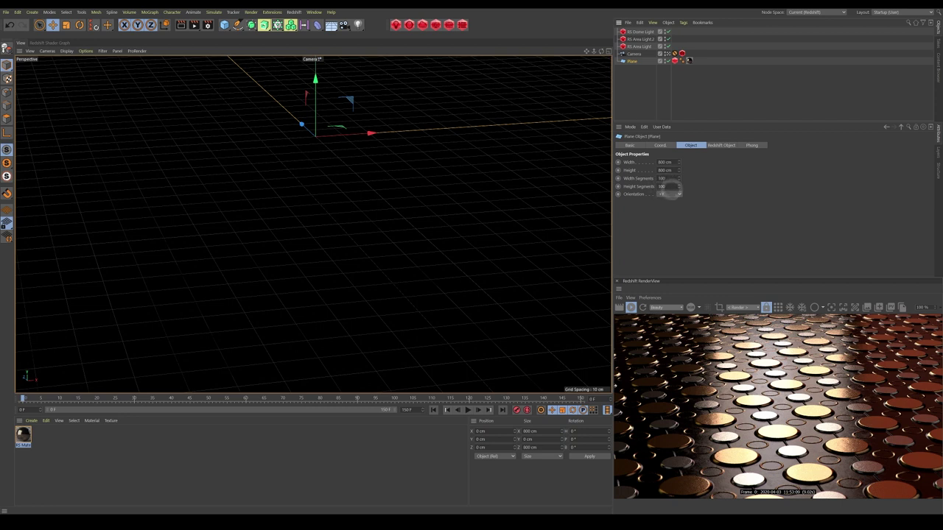
{"action": "left_click", "coordinate": [676, 61]}
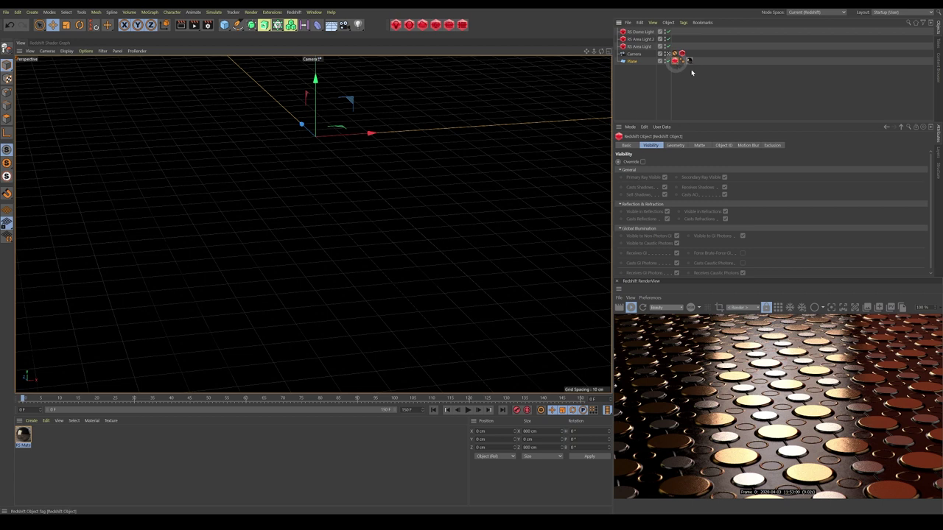
{"action": "left_click", "coordinate": [675, 145]}
{"action": "left_click", "coordinate": [642, 162]}
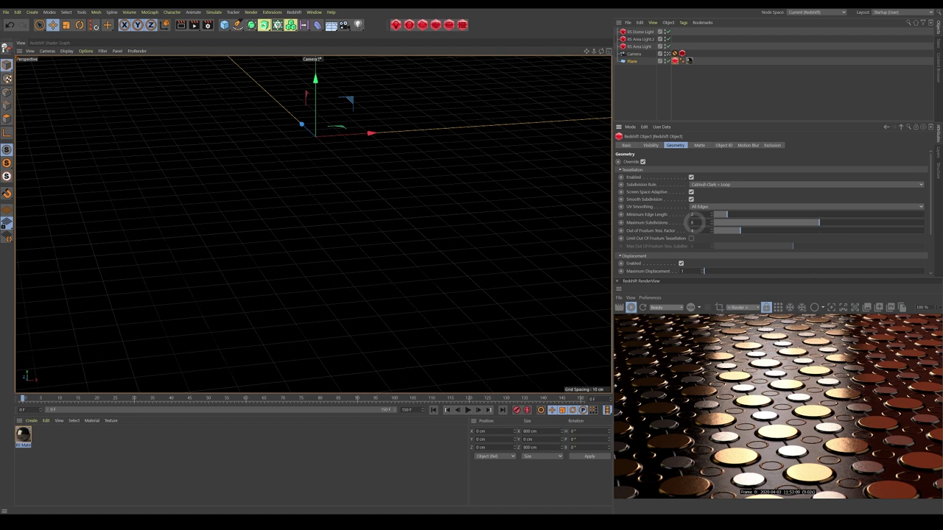
{"action": "scroll", "coordinate": [932, 231], "scroll_direction": "down", "scroll_amount": 3}
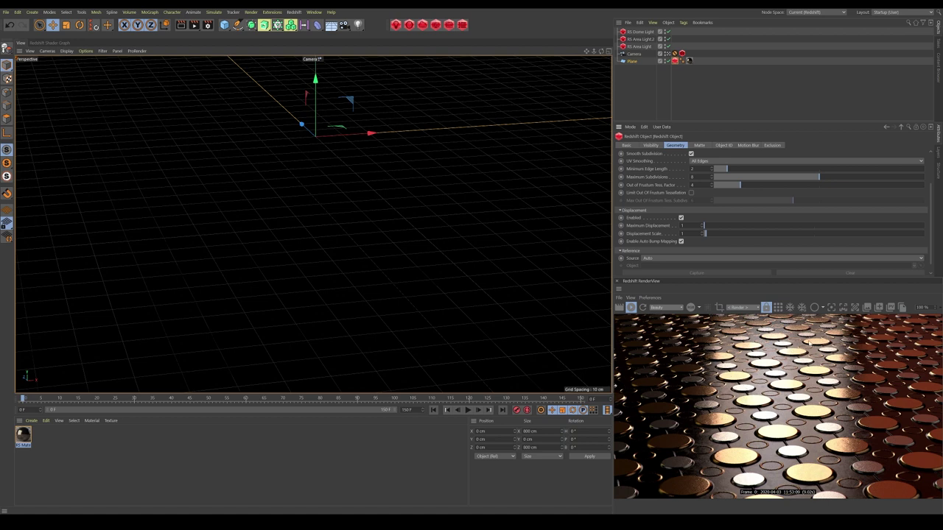
- Open the material's shader graph and inspect the shader, Color Layer, Displacement and Output nodes
{"action": "left_click", "coordinate": [47, 42]}
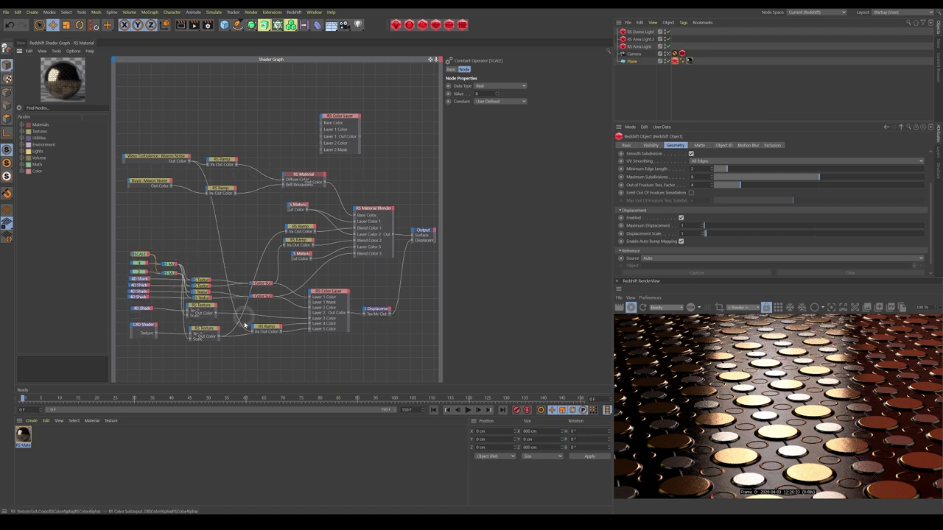
{"action": "left_click", "coordinate": [140, 287]}
{"action": "left_click", "coordinate": [139, 279]}
{"action": "left_click", "coordinate": [139, 291]}
{"action": "left_click", "coordinate": [140, 297]}
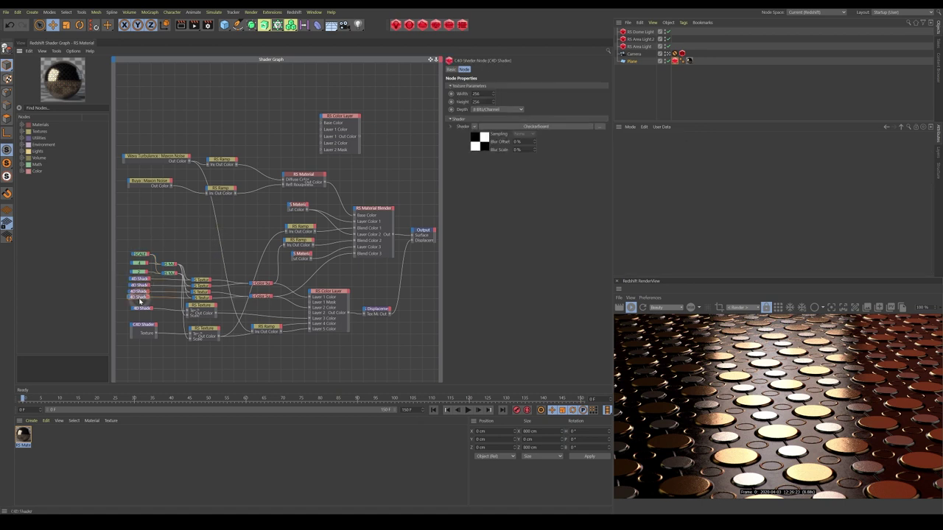
{"action": "left_click", "coordinate": [144, 325]}
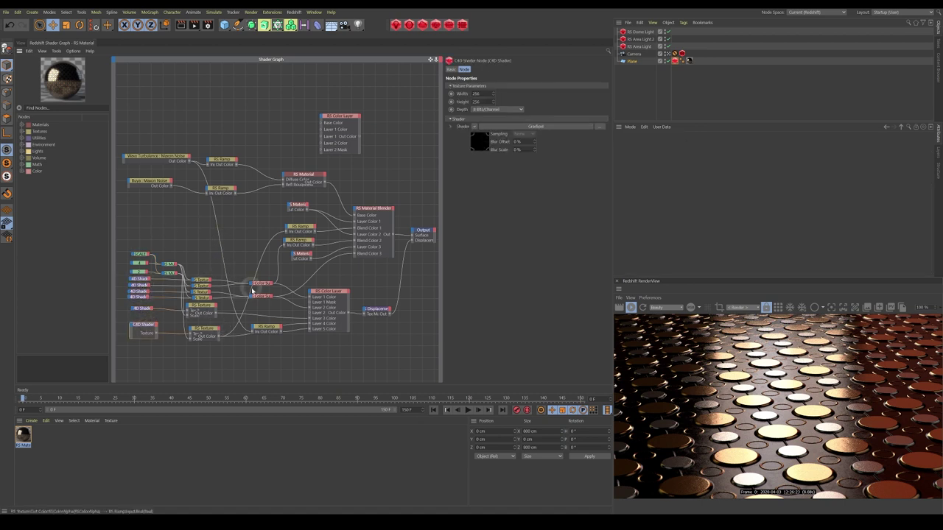
{"action": "left_click_drag", "start_coordinate": [335, 298], "coordinate": [327, 296]}
{"action": "left_click", "coordinate": [375, 310]}
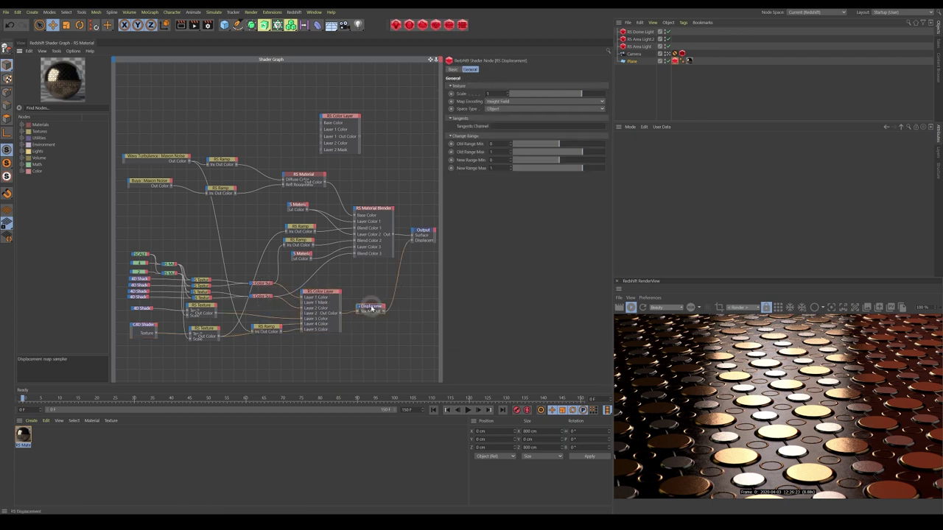
{"action": "left_click", "coordinate": [421, 230]}
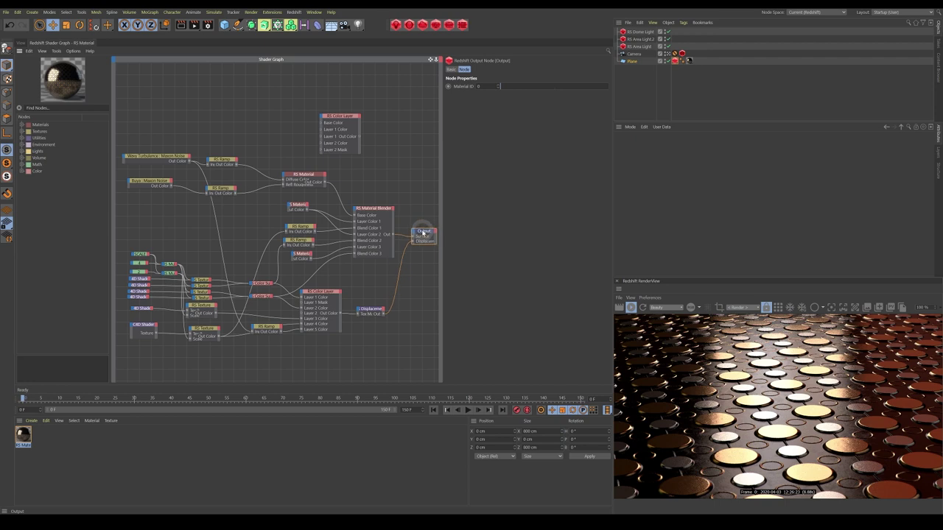
- Replace the Displacement-to-Output wire with a connection into the Output's Displacement input
{"action": "left_click", "coordinate": [398, 280]}
{"action": "key", "text": "Delete"}
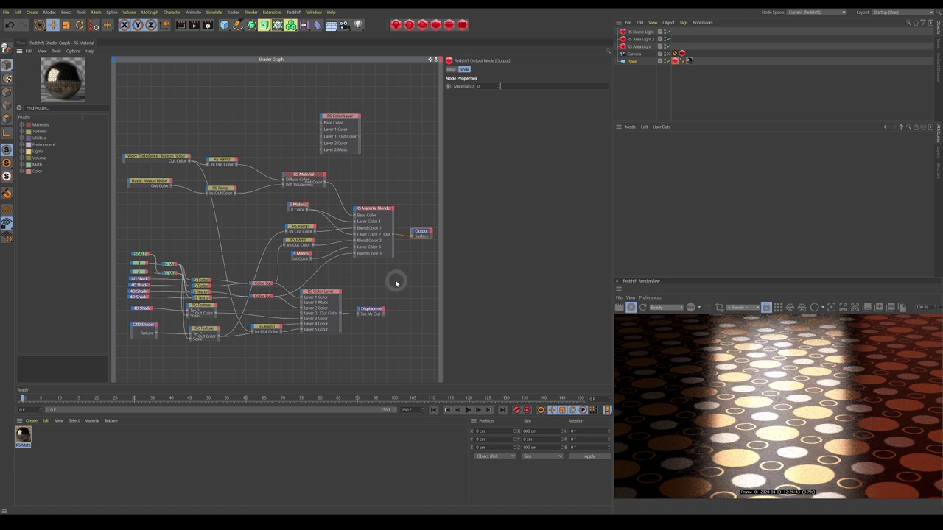
{"action": "left_click_drag", "start_coordinate": [382, 313], "coordinate": [415, 234]}
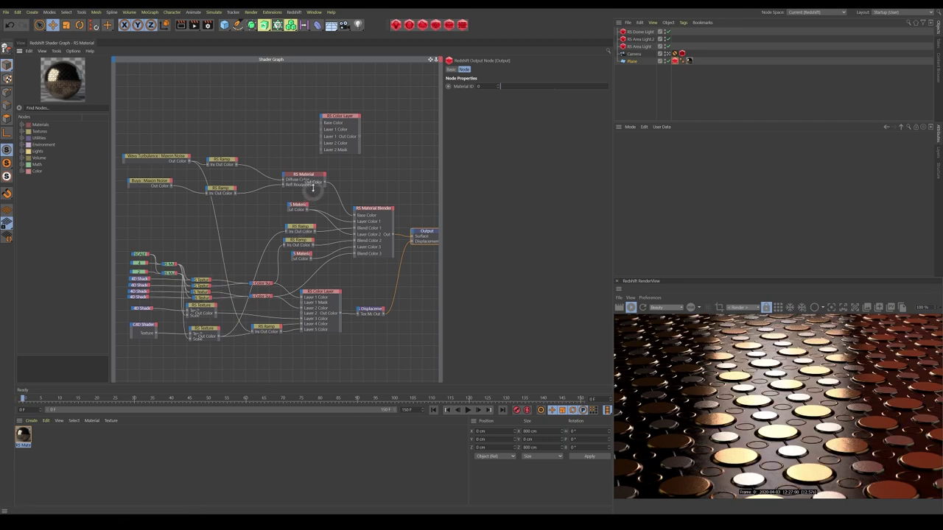
- Inspect the Material Blender and the copper, top and silver RS Material nodes
{"action": "left_click", "coordinate": [377, 213]}
{"action": "left_click_drag", "start_coordinate": [377, 213], "coordinate": [366, 203]}
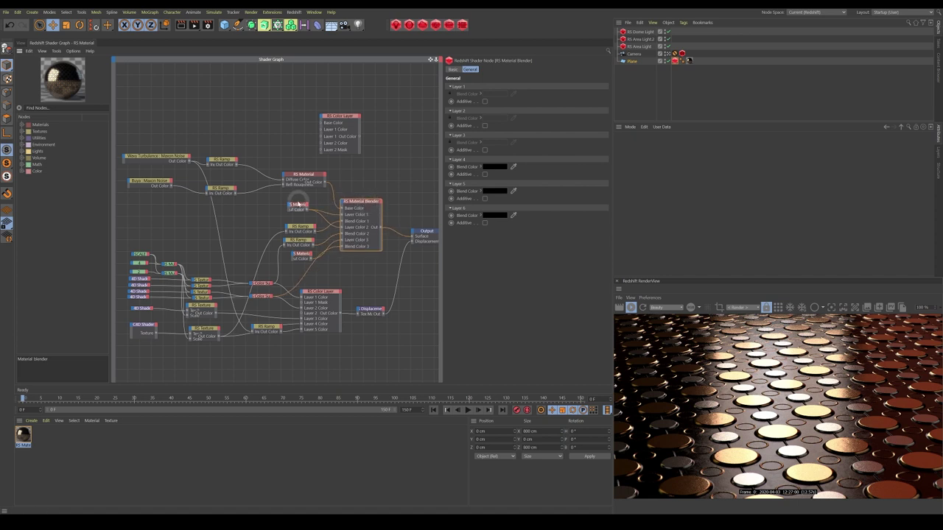
{"action": "left_click", "coordinate": [297, 206]}
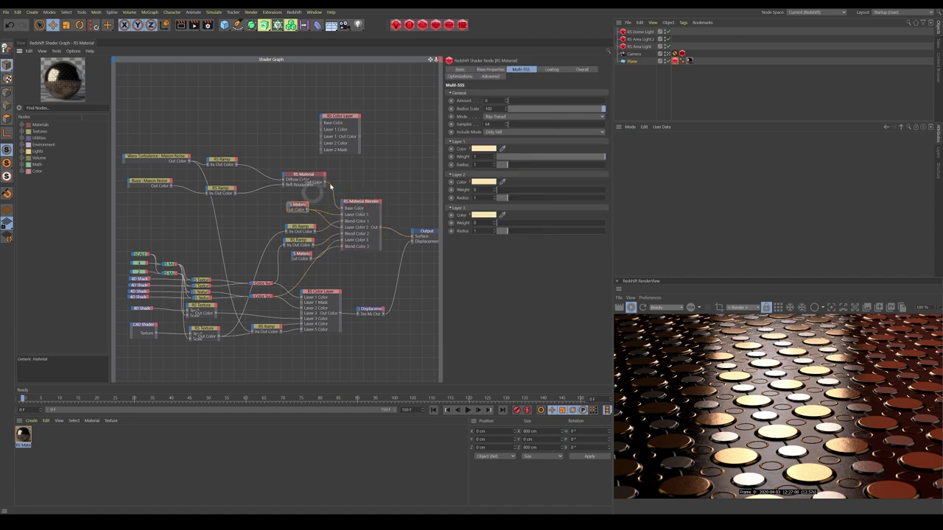
{"action": "left_click", "coordinate": [489, 70]}
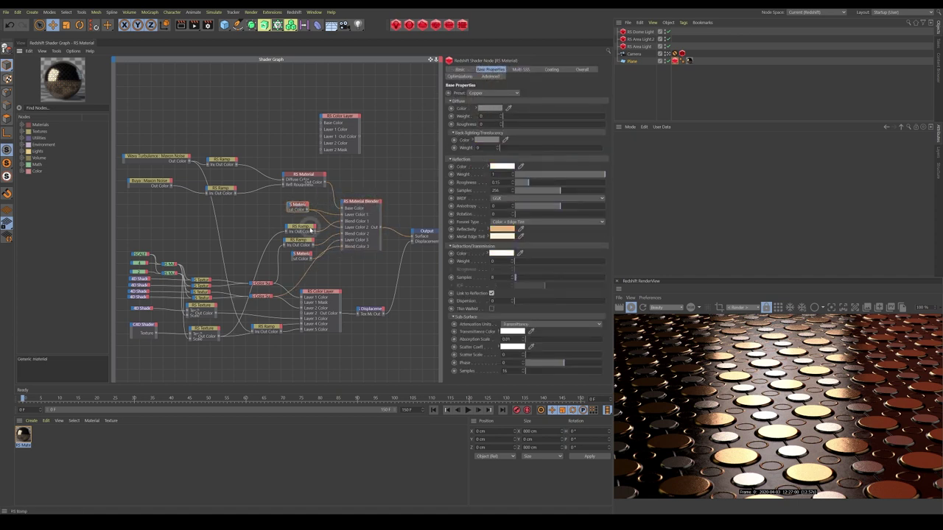
{"action": "left_click", "coordinate": [303, 174]}
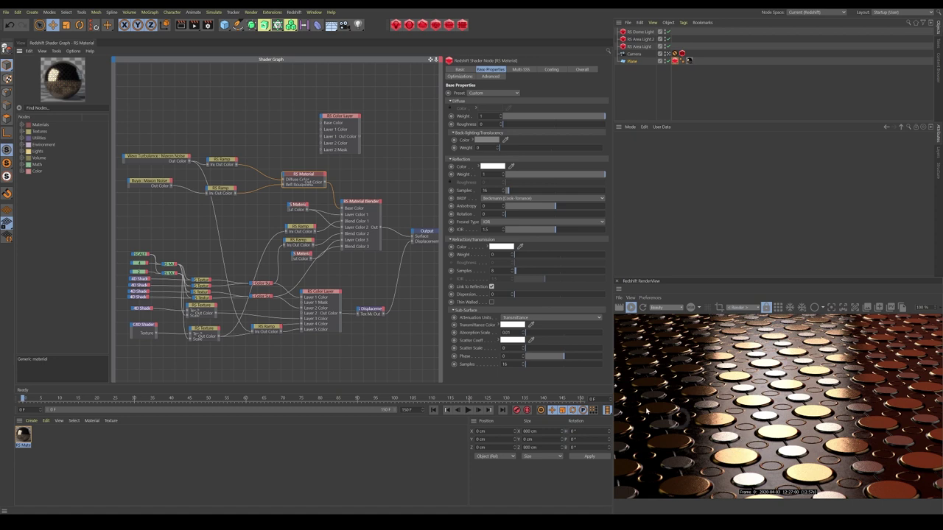
{"action": "left_click", "coordinate": [300, 256]}
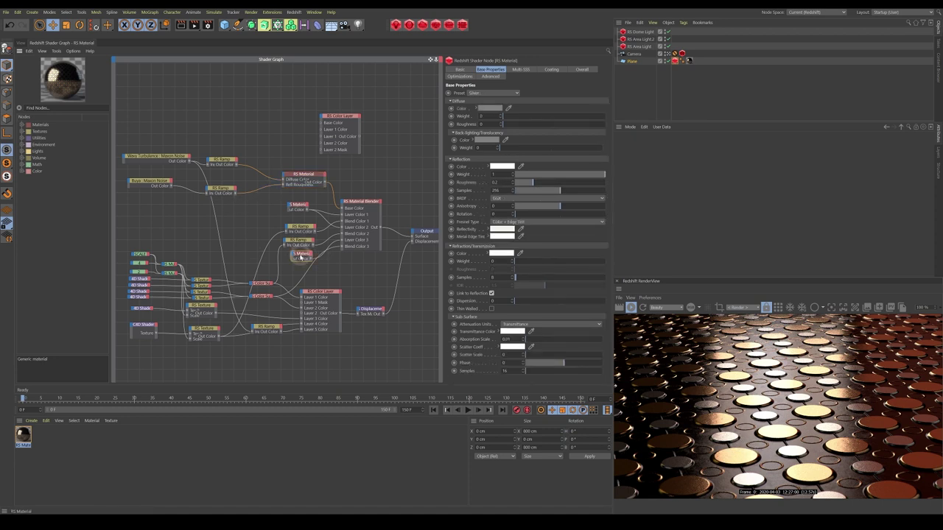
- Nudge the Material Blender into place and delete the unused RS Color Layer node
{"action": "left_click", "coordinate": [359, 205]}
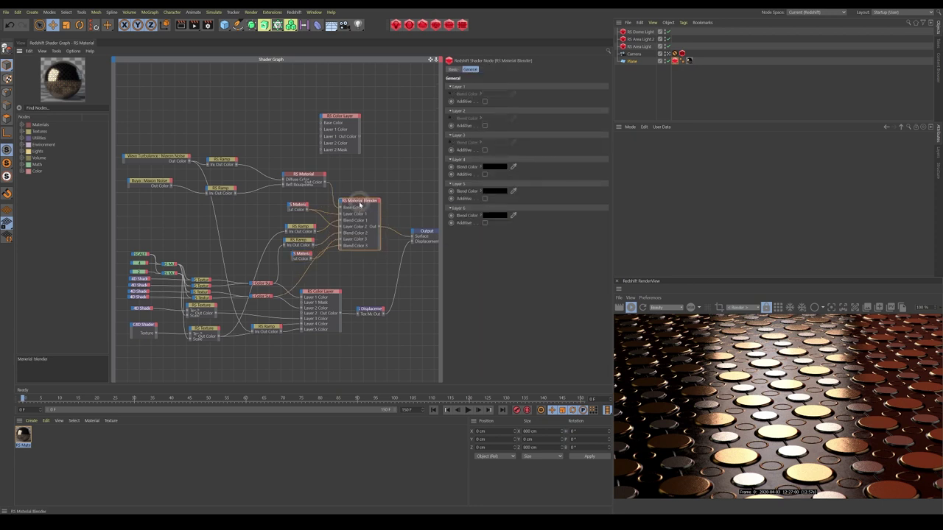
{"action": "left_click_drag", "start_coordinate": [360, 205], "coordinate": [365, 202]}
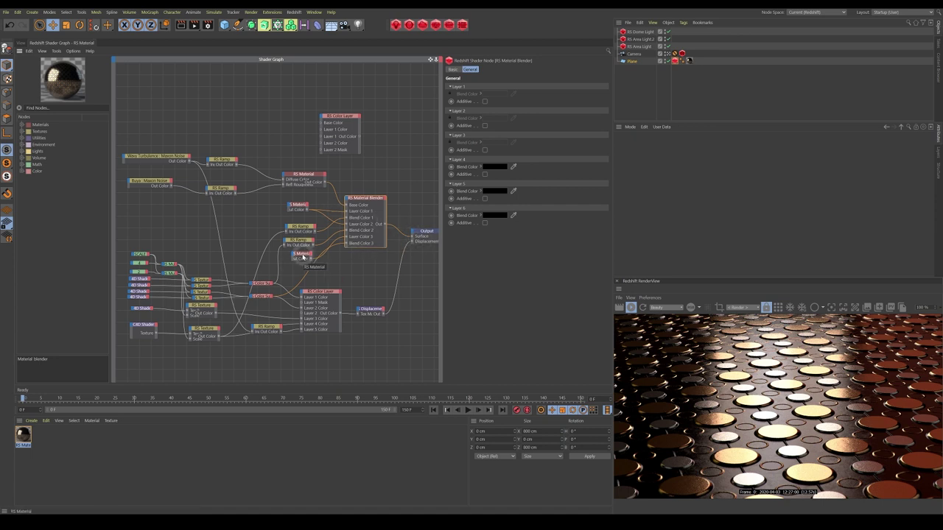
{"action": "left_click", "coordinate": [347, 120]}
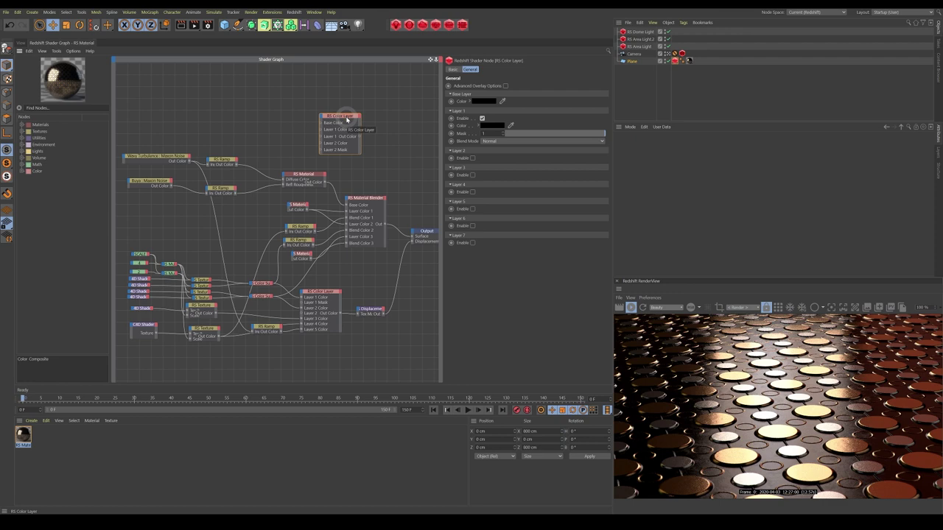
{"action": "key", "text": "Delete"}
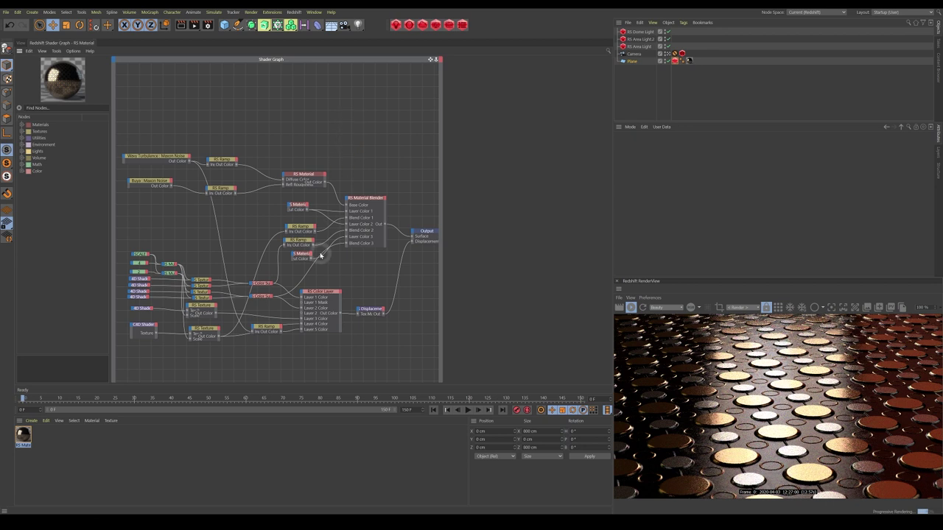
- Delete the existing material and close the empty shader graph panel
{"action": "left_click", "coordinate": [23, 436]}
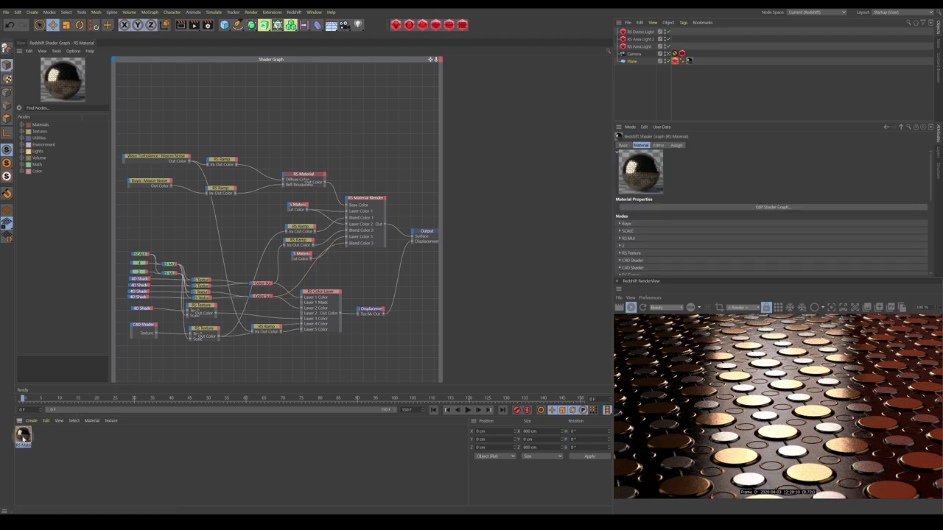
{"action": "key", "text": "Delete"}
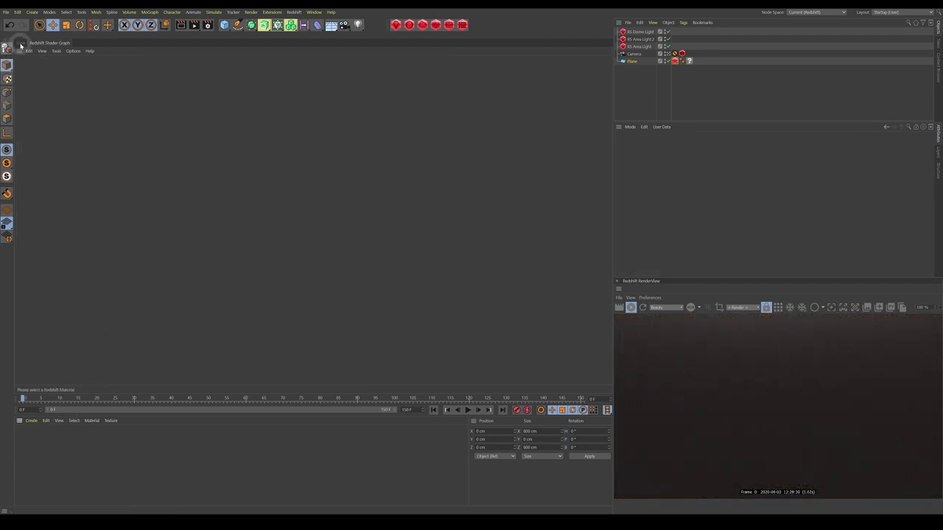
{"action": "left_click", "coordinate": [20, 45]}
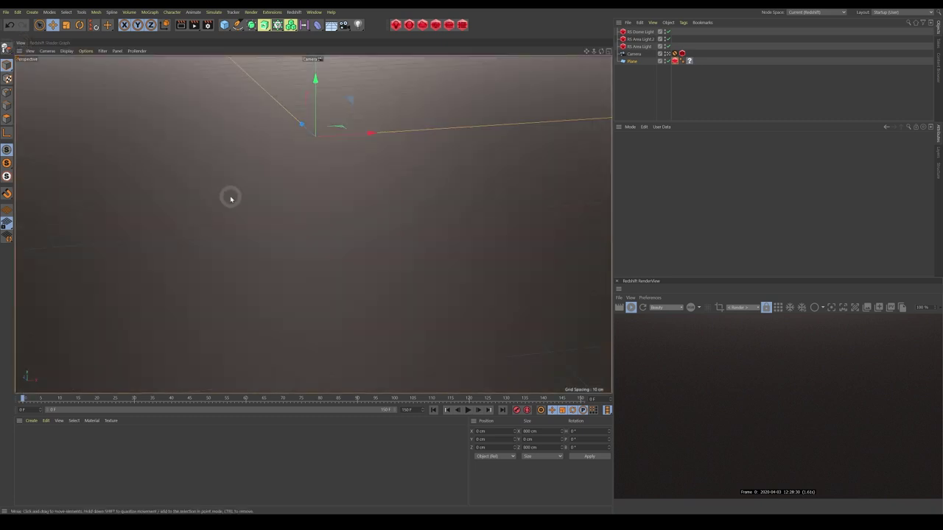
- Create a new material via Redshift > Materials > Materials > Material
{"action": "left_click", "coordinate": [295, 13]}
{"action": "mouse_move", "coordinate": [309, 48]}
{"action": "mouse_move", "coordinate": [365, 48]}
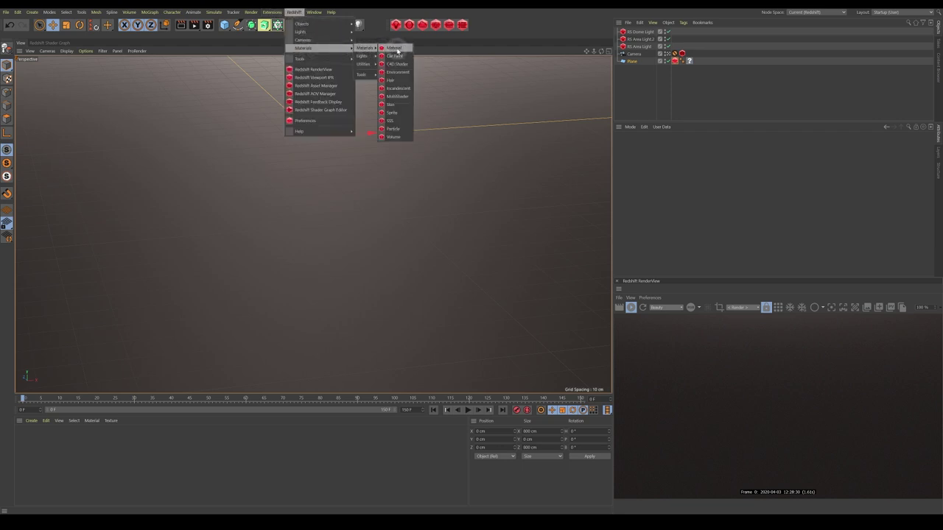
{"action": "left_click", "coordinate": [396, 49]}
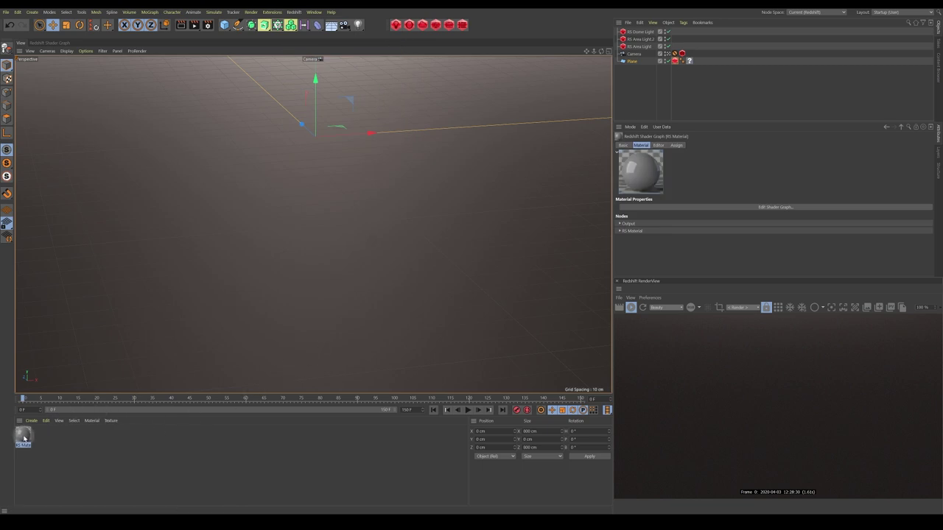
- In the new material's shader graph, add an RS Color Layer node found by searching 'color'
{"action": "double_click", "coordinate": [24, 438]}
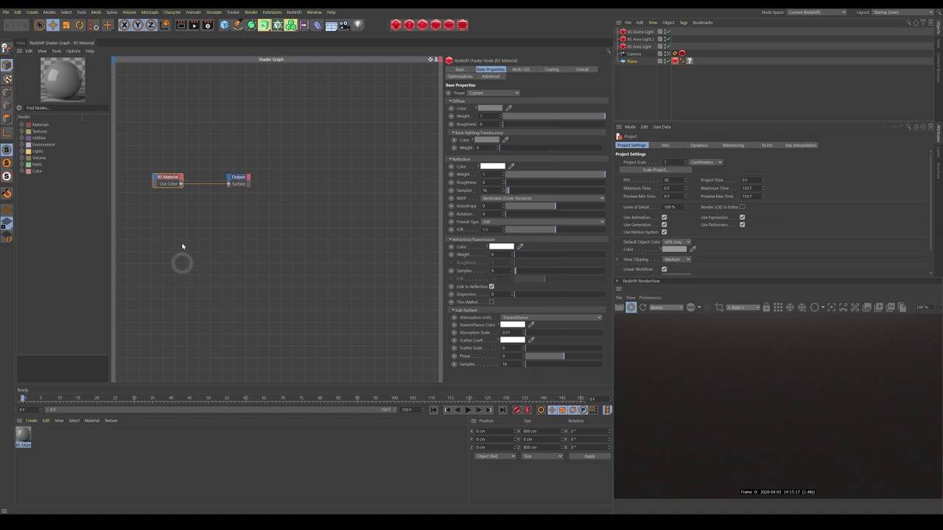
{"action": "left_click", "coordinate": [59, 108]}
{"action": "type", "text": "colo"}
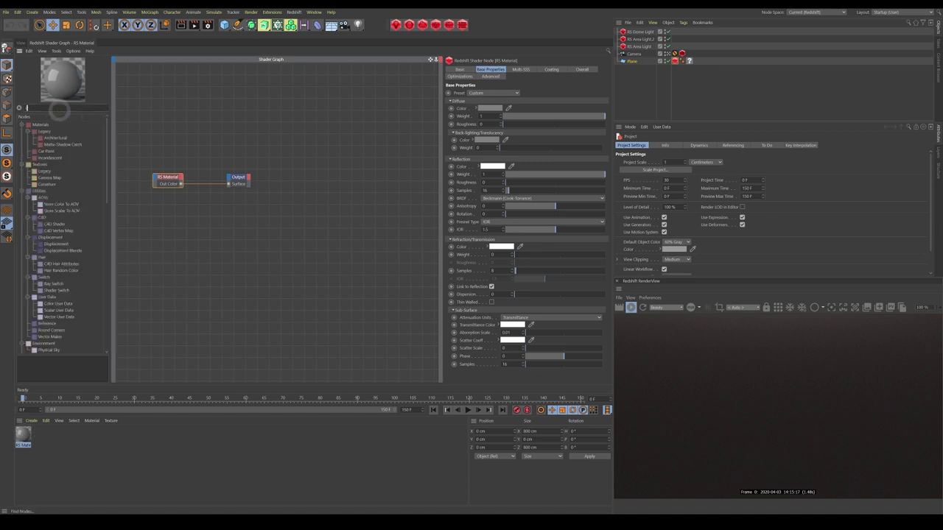
{"action": "type", "text": "r"}
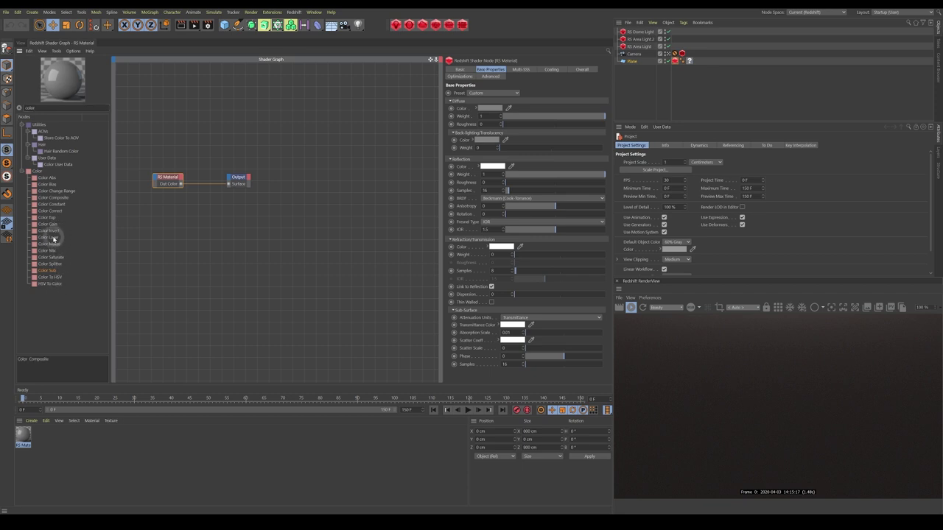
{"action": "left_click_drag", "start_coordinate": [53, 238], "coordinate": [229, 183]}
- Delete the RS Material node and place the Output beside the Color Layer
{"action": "left_click", "coordinate": [168, 178]}
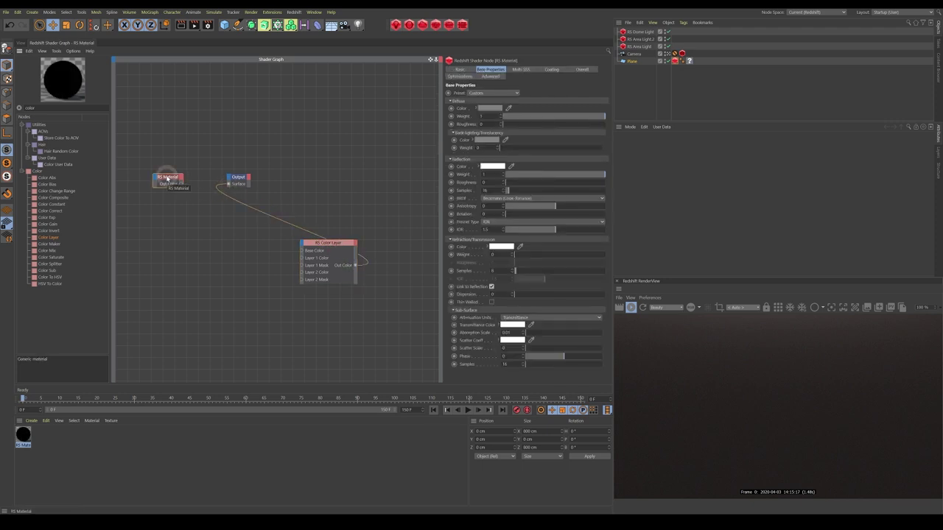
{"action": "key", "text": "Delete"}
{"action": "left_click_drag", "start_coordinate": [239, 179], "coordinate": [396, 262]}
{"action": "left_click_drag", "start_coordinate": [336, 243], "coordinate": [339, 244]}
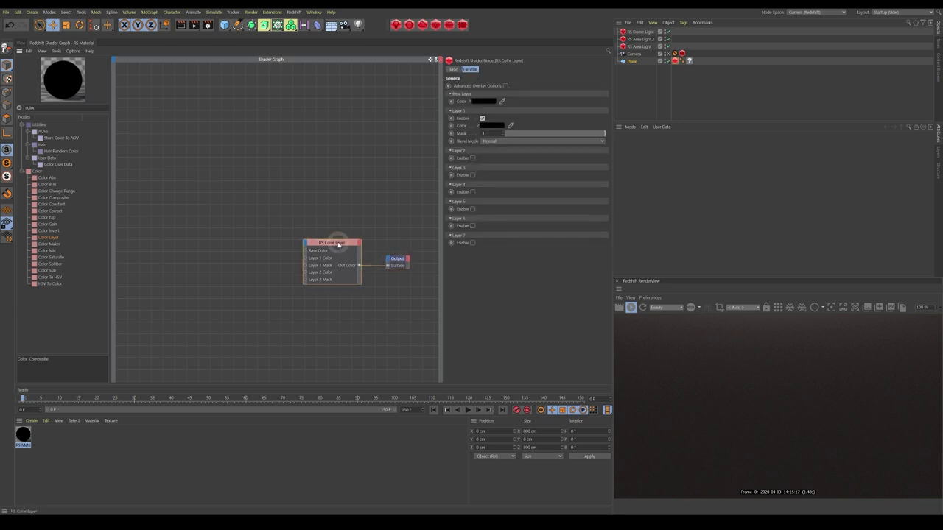
{"action": "left_click", "coordinate": [20, 108]}
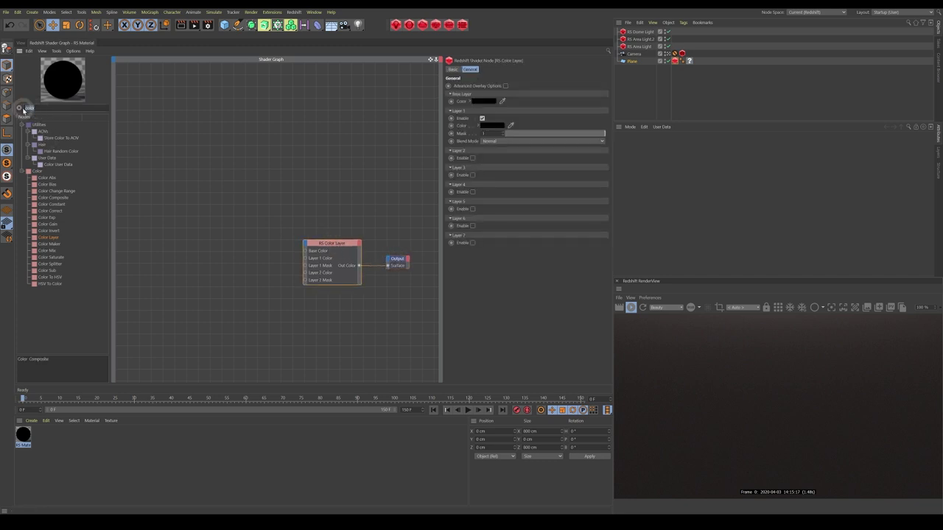
- Add a C4D Shader node and an RS Texture node to the graph
{"action": "type", "text": "c4d"}
{"action": "left_click", "coordinate": [55, 139]}
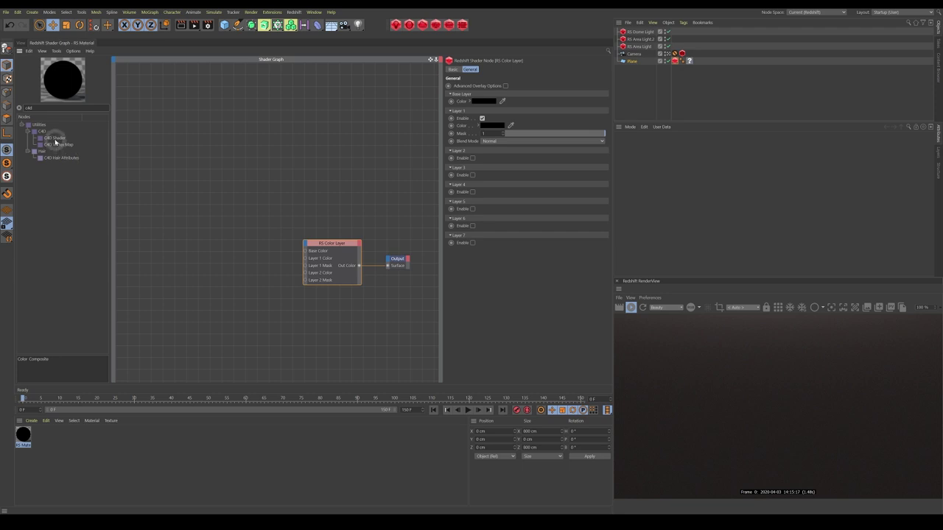
{"action": "left_click_drag", "start_coordinate": [55, 142], "coordinate": [166, 254]}
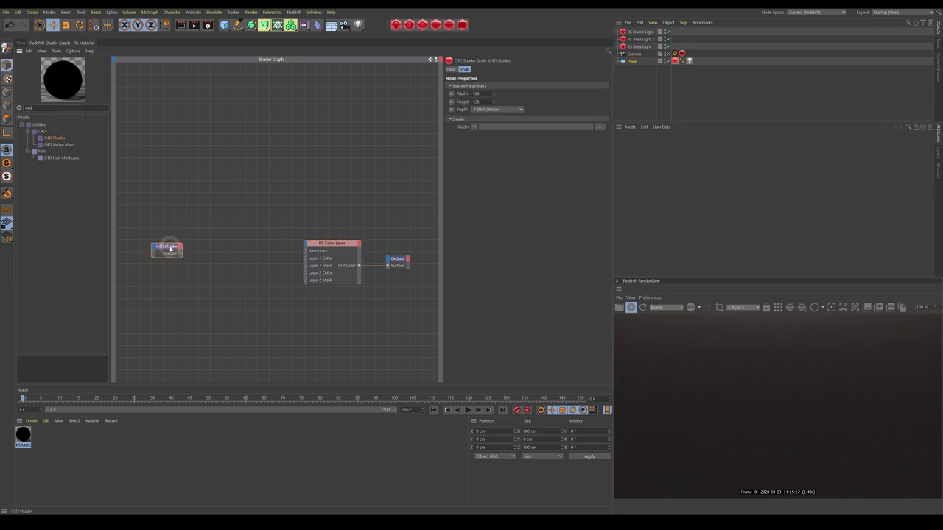
{"action": "left_click", "coordinate": [30, 108]}
{"action": "type", "text": "text"}
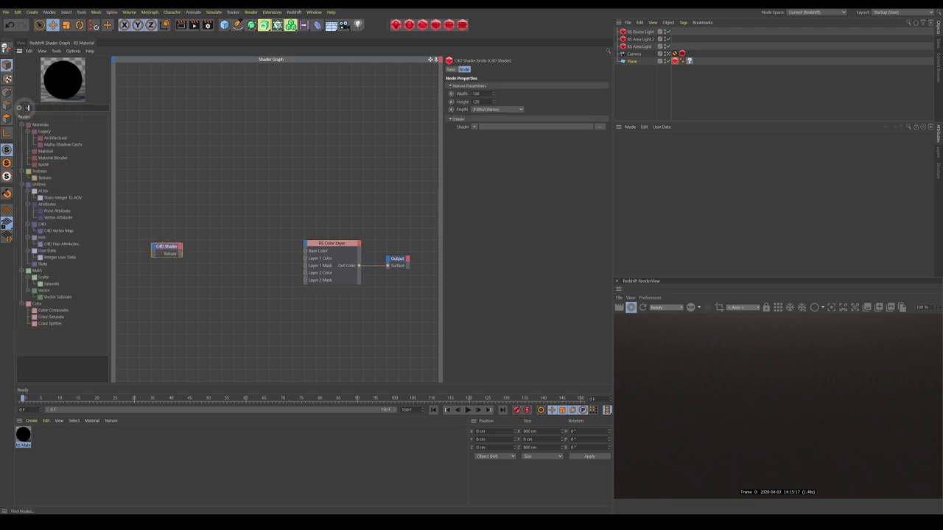
{"action": "left_click", "coordinate": [55, 131]}
{"action": "left_click_drag", "start_coordinate": [48, 134], "coordinate": [269, 258]}
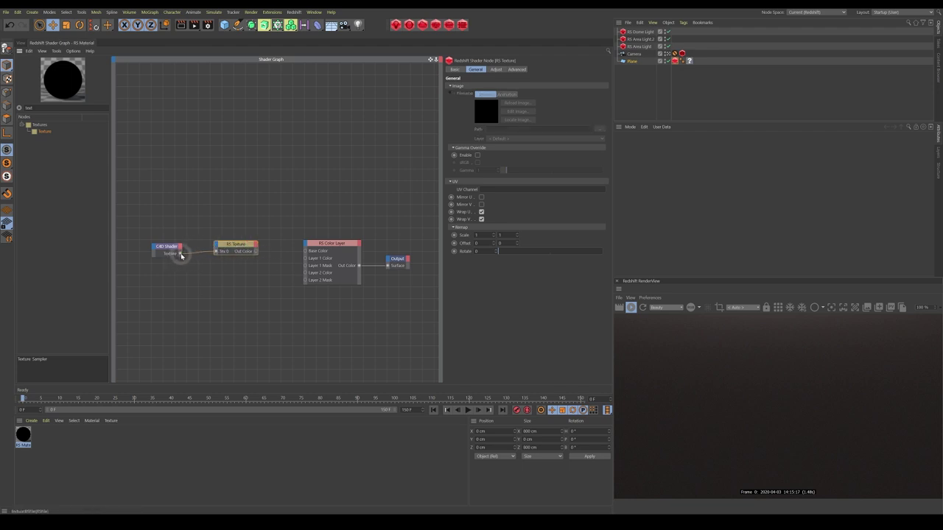
- Wire C4D Shader into RS Texture into Base Color, and disable Layer 1
{"action": "mouse_move", "coordinate": [182, 256]}
{"action": "left_mouse_down"}
{"action": "mouse_move", "coordinate": [213, 309]}
{"action": "mouse_move", "coordinate": [306, 253]}
{"action": "mouse_move", "coordinate": [307, 290]}
{"action": "mouse_move", "coordinate": [178, 253]}
{"action": "left_mouse_up"}
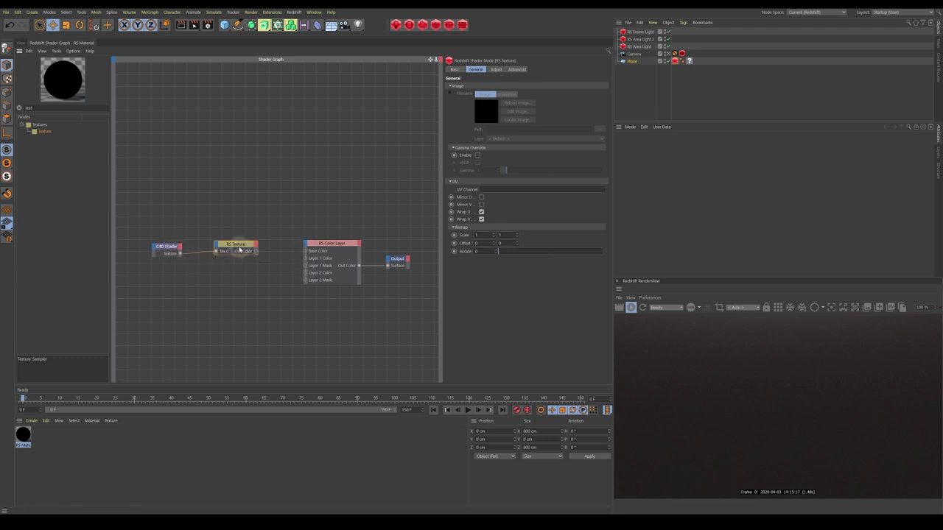
{"action": "mouse_move", "coordinate": [237, 246]}
{"action": "left_mouse_down"}
{"action": "mouse_move", "coordinate": [249, 257]}
{"action": "mouse_move", "coordinate": [229, 251]}
{"action": "left_mouse_up"}
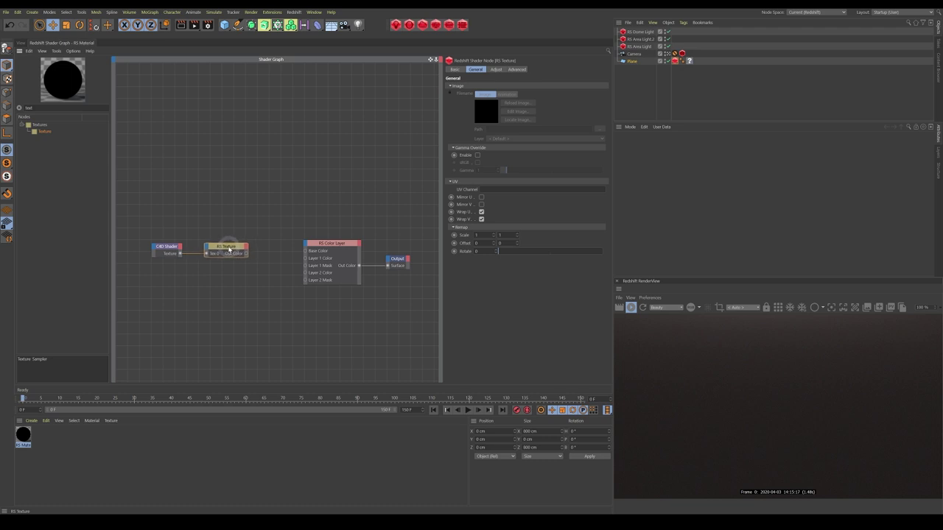
{"action": "left_click_drag", "start_coordinate": [267, 256], "coordinate": [308, 253]}
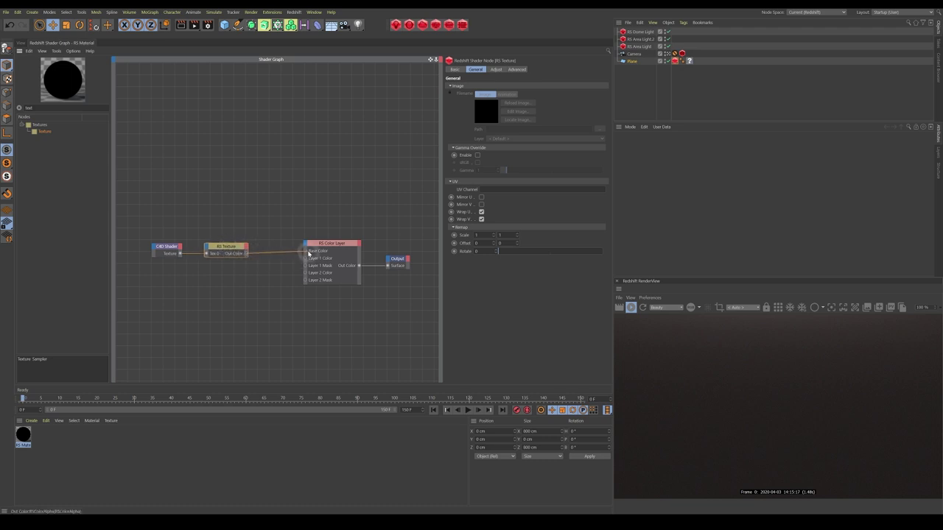
{"action": "left_click", "coordinate": [337, 242]}
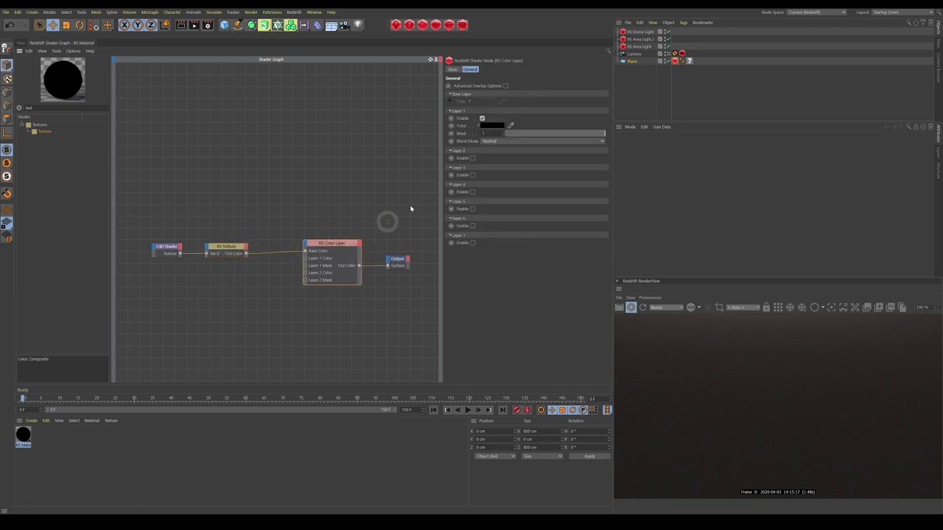
{"action": "left_click", "coordinate": [483, 120]}
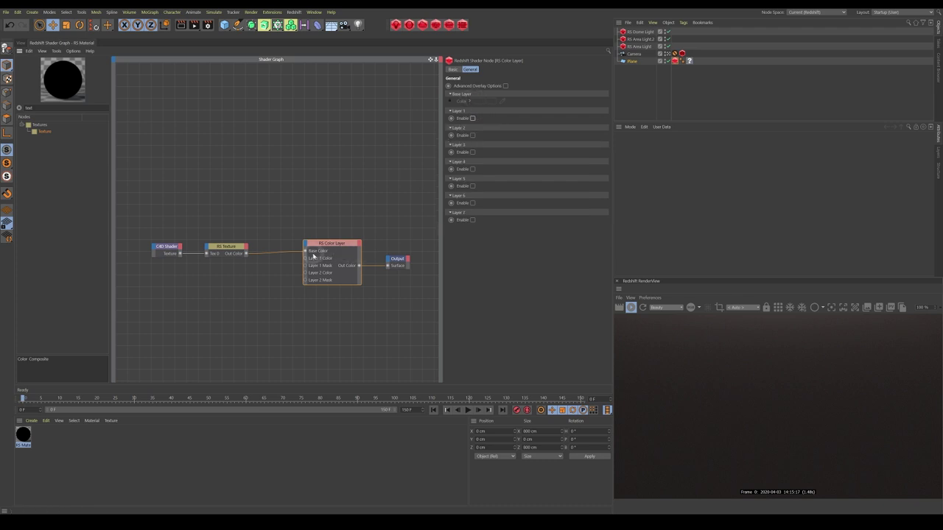
- Assign the RS material to the Plane and select the C4D Shader node
{"action": "left_click_drag", "start_coordinate": [333, 245], "coordinate": [316, 245]}
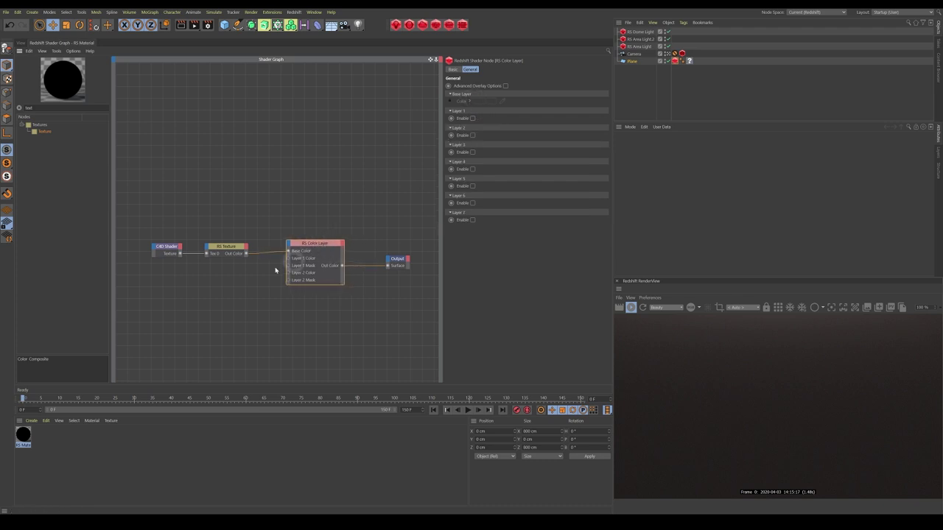
{"action": "left_click_drag", "start_coordinate": [31, 433], "coordinate": [690, 63]}
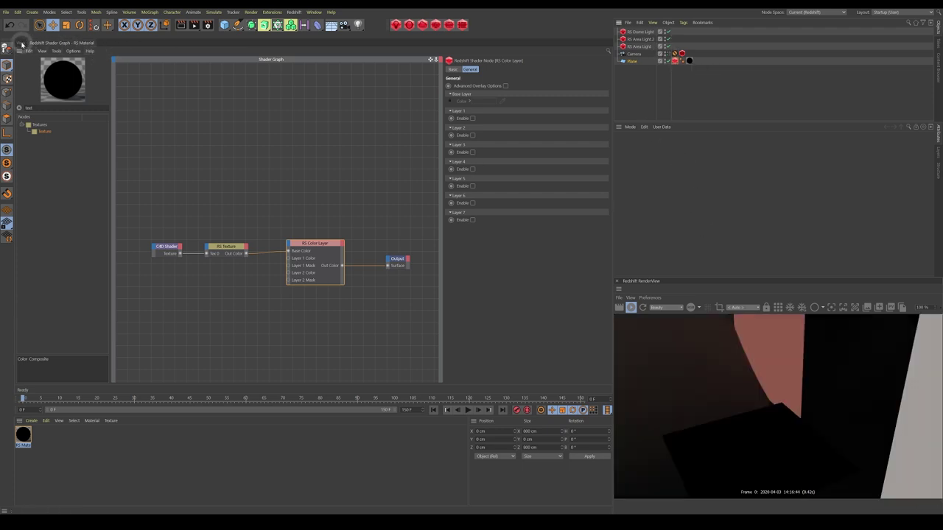
{"action": "left_click_drag", "start_coordinate": [319, 243], "coordinate": [317, 245]}
{"action": "left_click", "coordinate": [166, 249]}
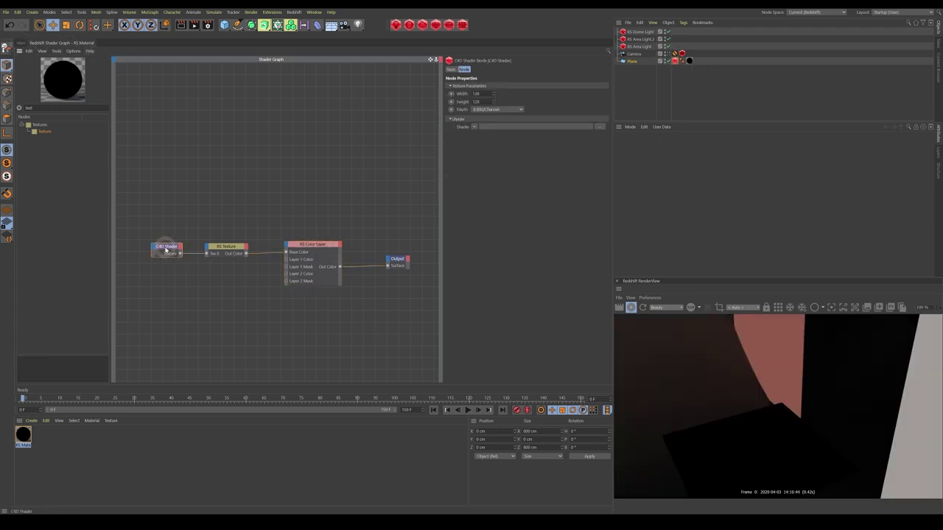
{"action": "left_click", "coordinate": [474, 127]}
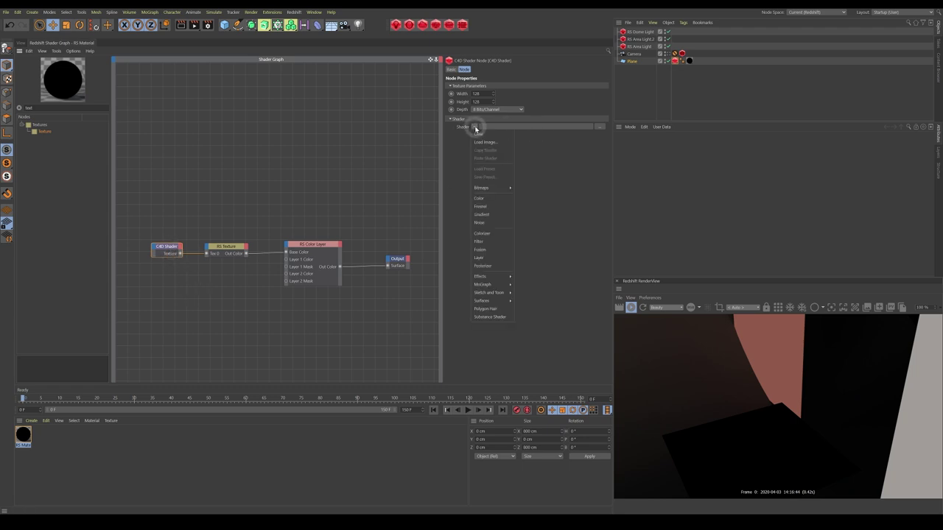
- Set the C4D Shader to Gradient with 256×256 width and height
{"action": "left_click", "coordinate": [480, 215]}
{"action": "left_click", "coordinate": [476, 101]}
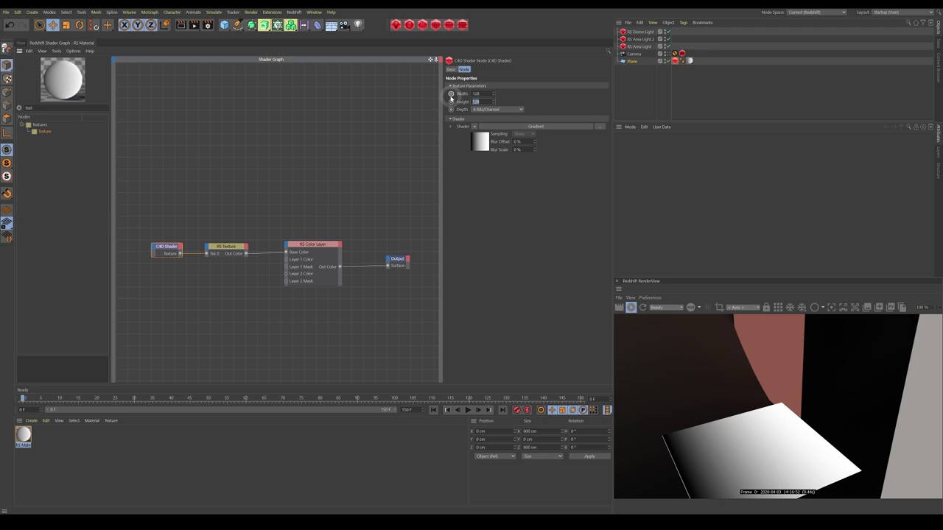
{"action": "type", "text": "256"}
{"action": "key", "text": "shift+Tab"}
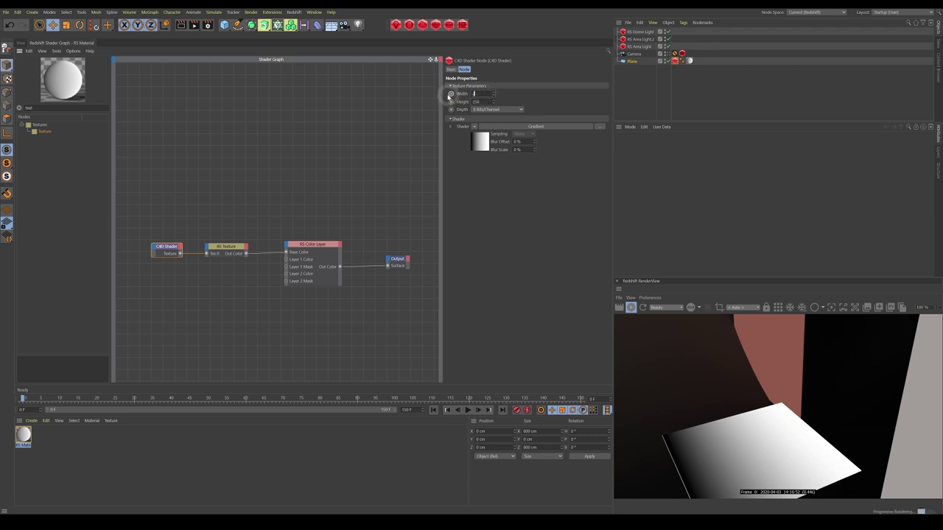
{"action": "type", "text": "256"}
{"action": "key", "text": "Return"}
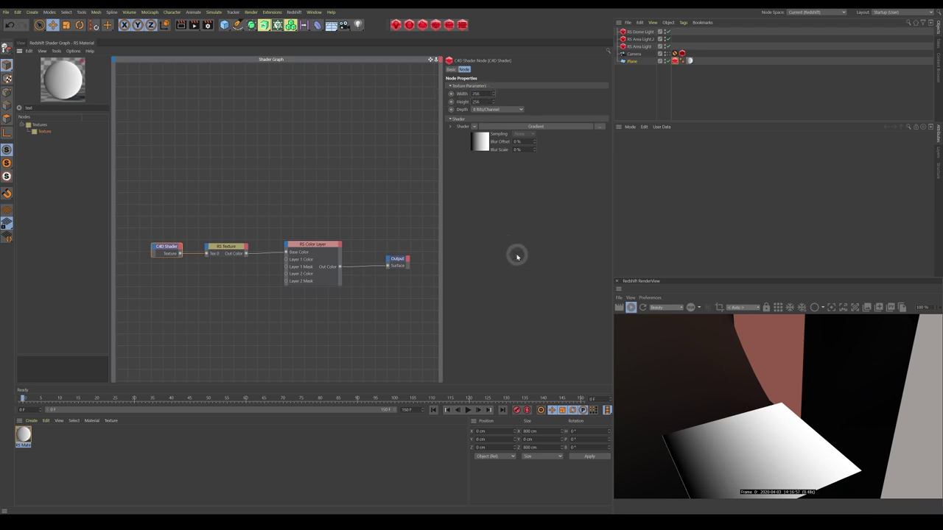
- Make the gradient 2D - Circular with white in the centre and black outside
{"action": "left_click", "coordinate": [483, 144]}
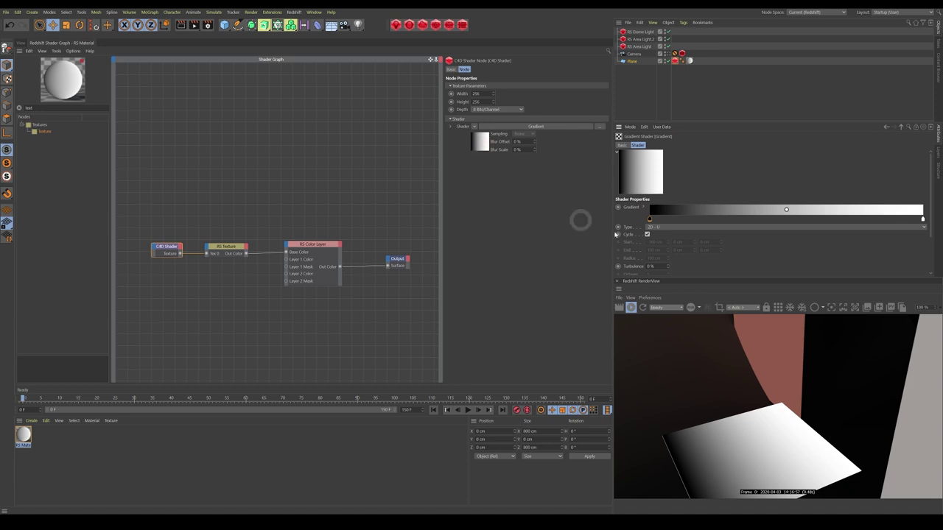
{"action": "left_click", "coordinate": [667, 228]}
{"action": "left_click", "coordinate": [673, 268]}
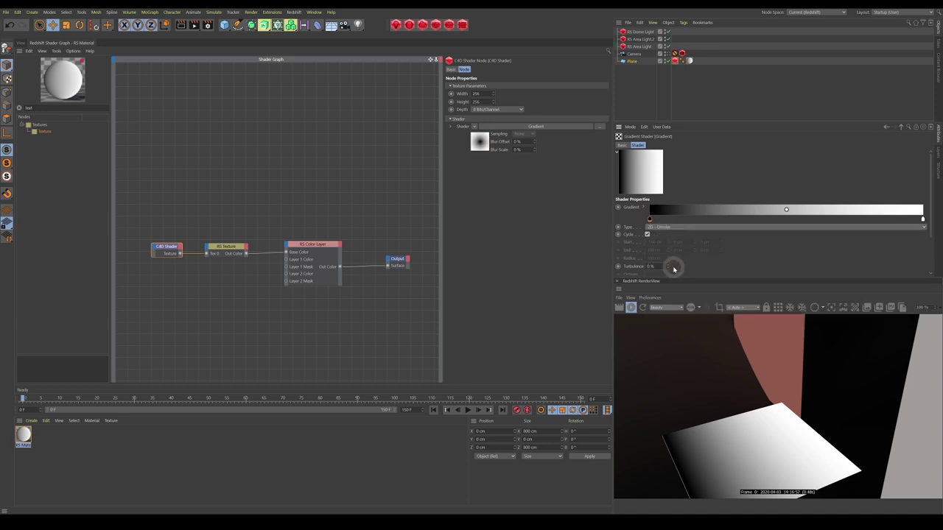
{"action": "left_click", "coordinate": [648, 219]}
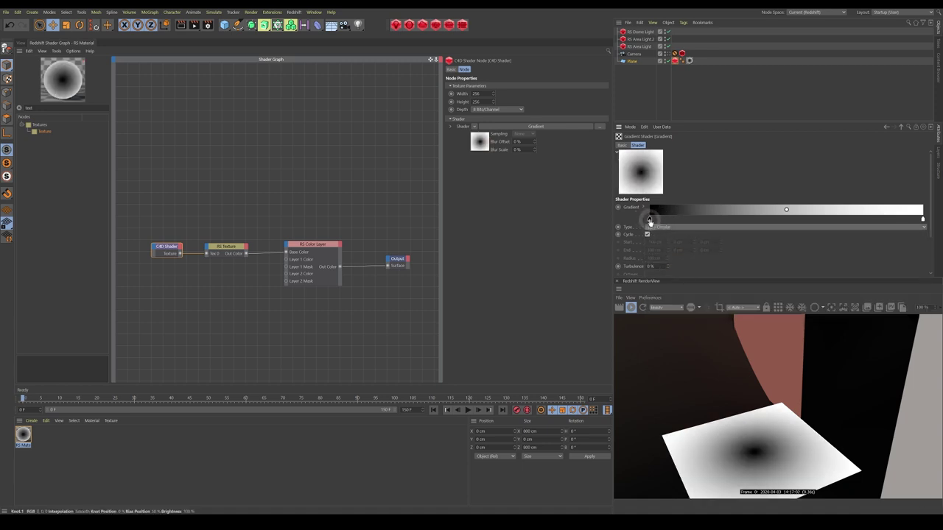
{"action": "left_click_drag", "start_coordinate": [648, 219], "coordinate": [832, 220]}
{"action": "left_click", "coordinate": [919, 220]}
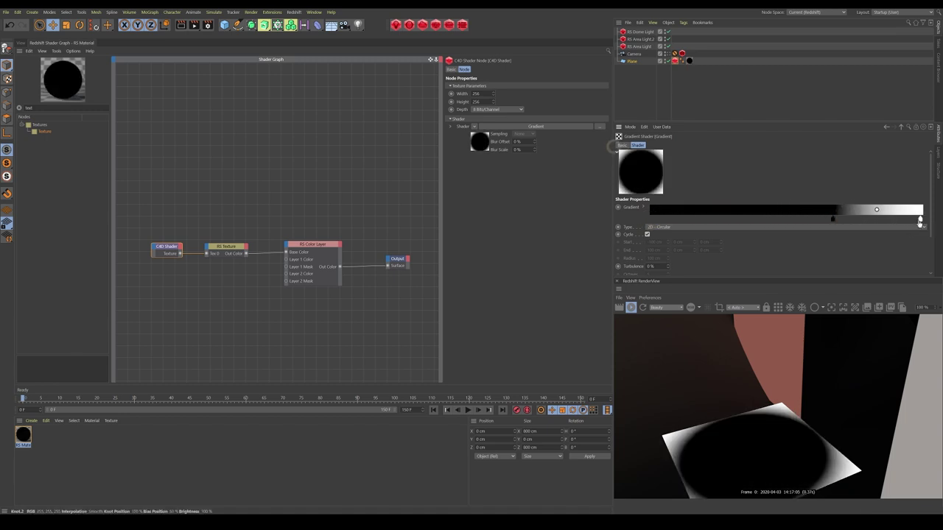
{"action": "left_click_drag", "start_coordinate": [919, 219], "coordinate": [649, 219]}
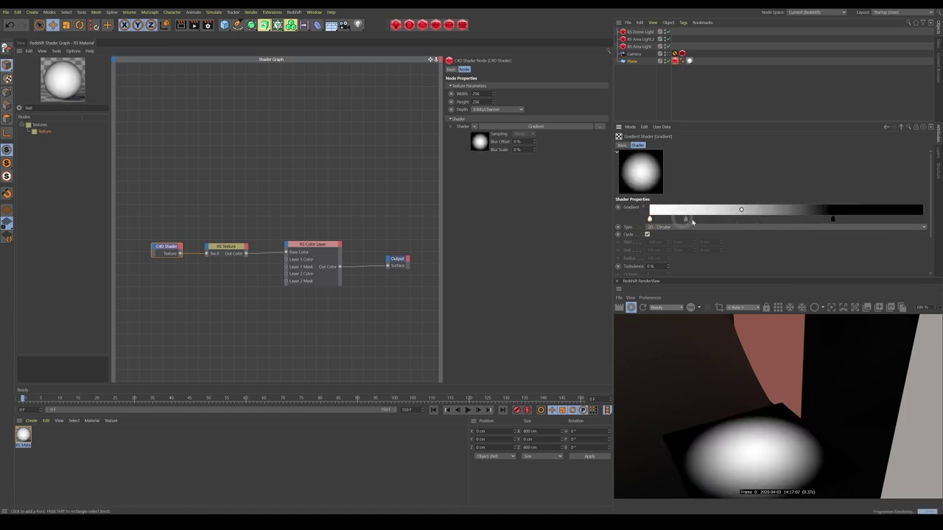
- Adjust the gradient knots into a soft-edged white disc and view the plane in perspective
{"action": "left_click_drag", "start_coordinate": [833, 219], "coordinate": [766, 219]}
{"action": "left_click", "coordinate": [649, 219]}
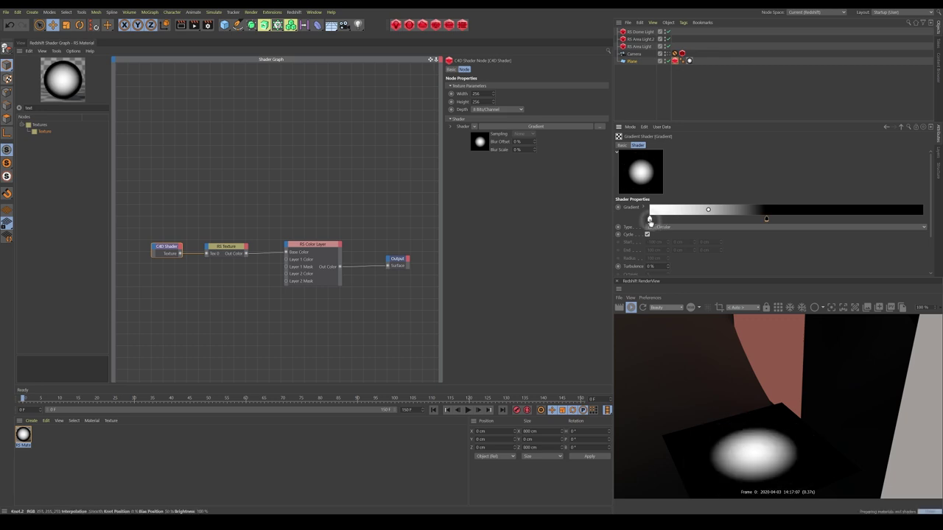
{"action": "left_click_drag", "start_coordinate": [650, 219], "coordinate": [699, 219]}
{"action": "left_click_drag", "start_coordinate": [768, 219], "coordinate": [820, 219]}
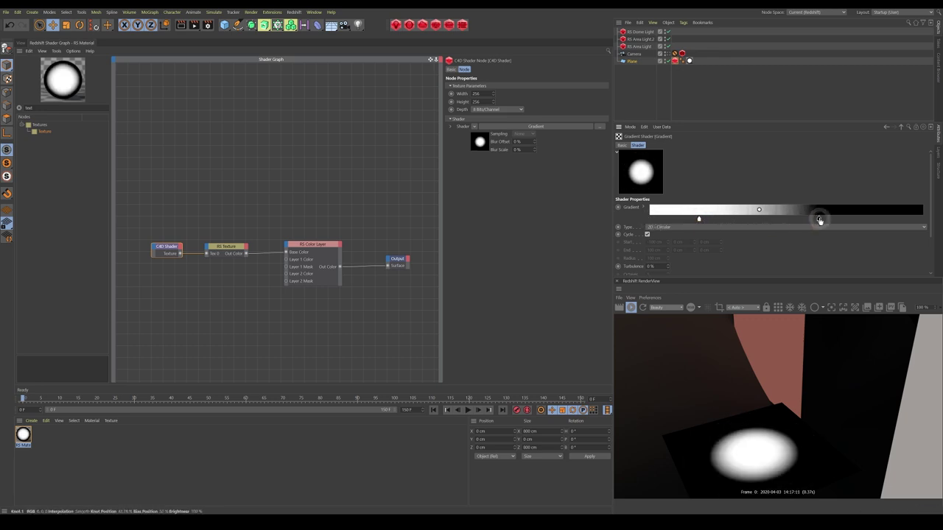
{"action": "left_click_drag", "start_coordinate": [698, 220], "coordinate": [776, 218]}
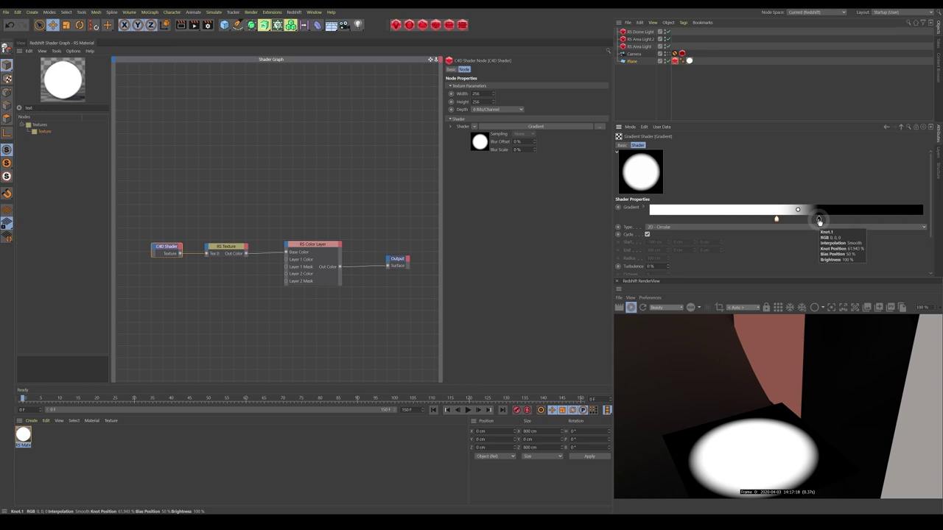
{"action": "mouse_move", "coordinate": [818, 219]}
{"action": "left_mouse_down"}
{"action": "mouse_move", "coordinate": [779, 219]}
{"action": "mouse_move", "coordinate": [806, 219]}
{"action": "left_mouse_up"}
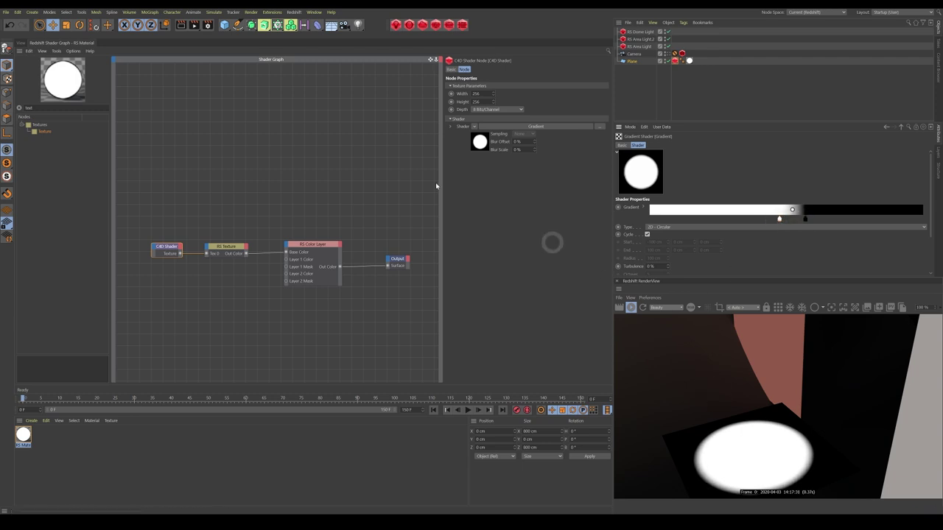
{"action": "left_click", "coordinate": [20, 43]}
{"action": "left_click_drag", "start_coordinate": [324, 300], "coordinate": [553, 156], "text": "alt"}
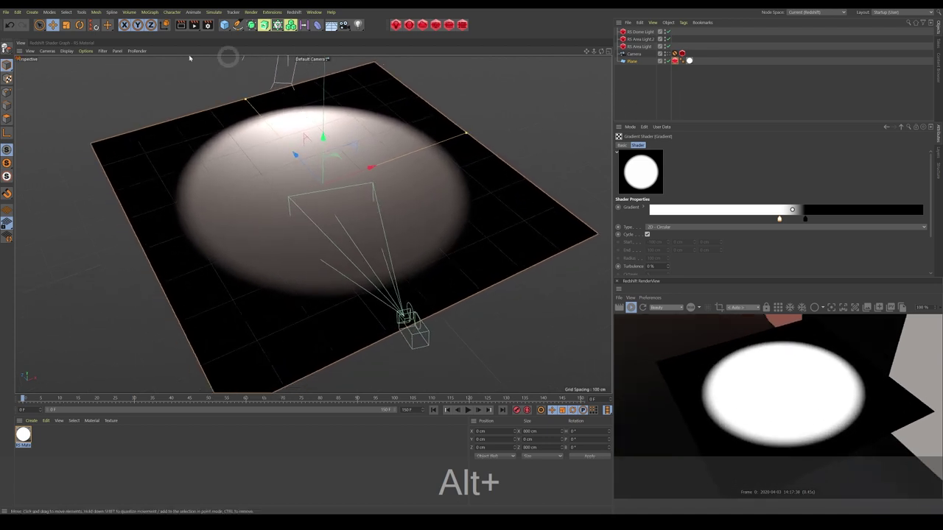
- Set the RS Texture's Remap Scale to 4 in both directions
{"action": "left_click", "coordinate": [74, 43]}
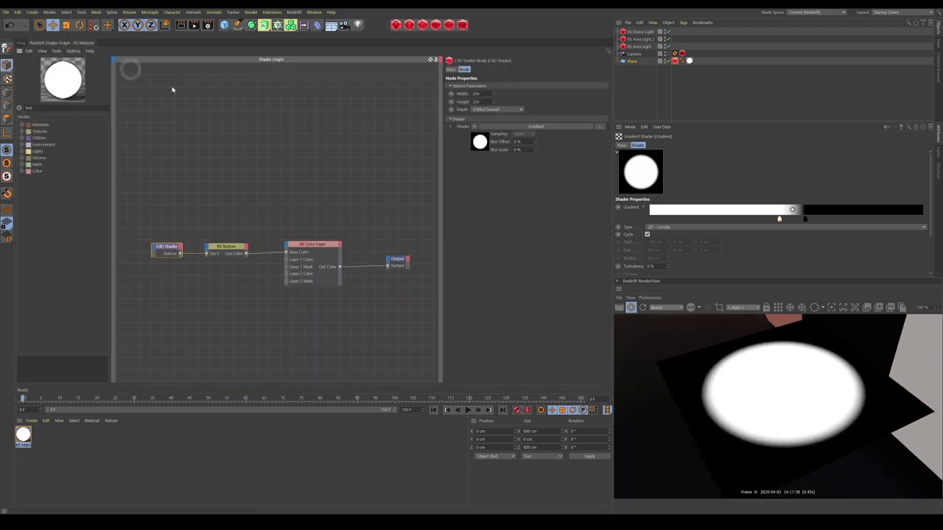
{"action": "left_click", "coordinate": [312, 249]}
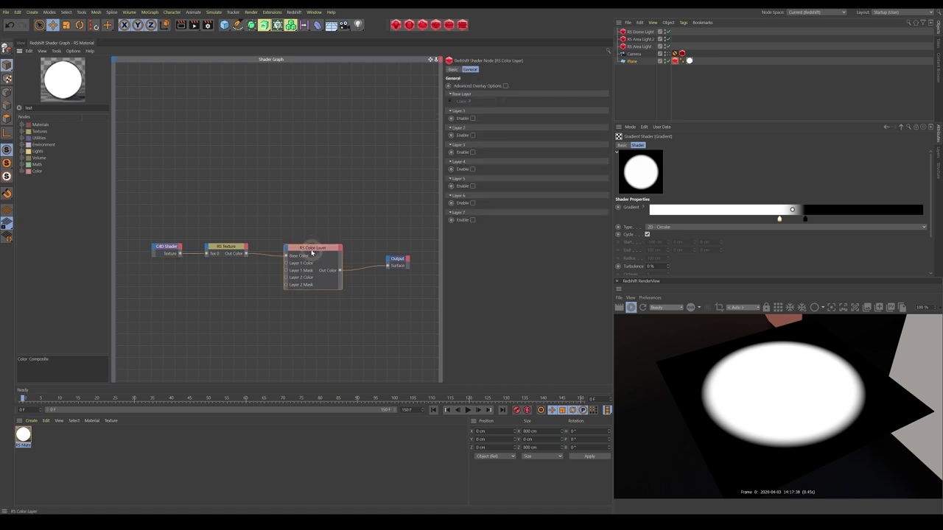
{"action": "left_click", "coordinate": [396, 260]}
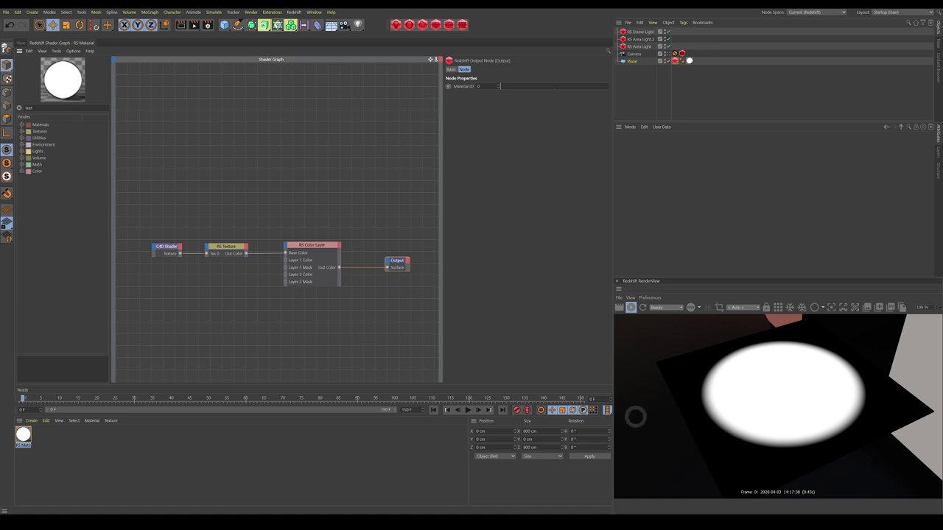
{"action": "left_click", "coordinate": [225, 250]}
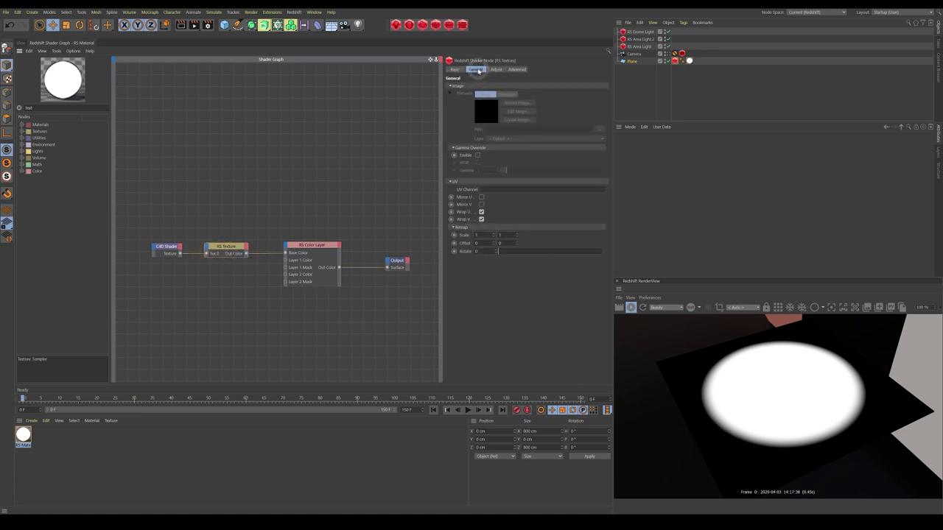
{"action": "left_click", "coordinate": [476, 235]}
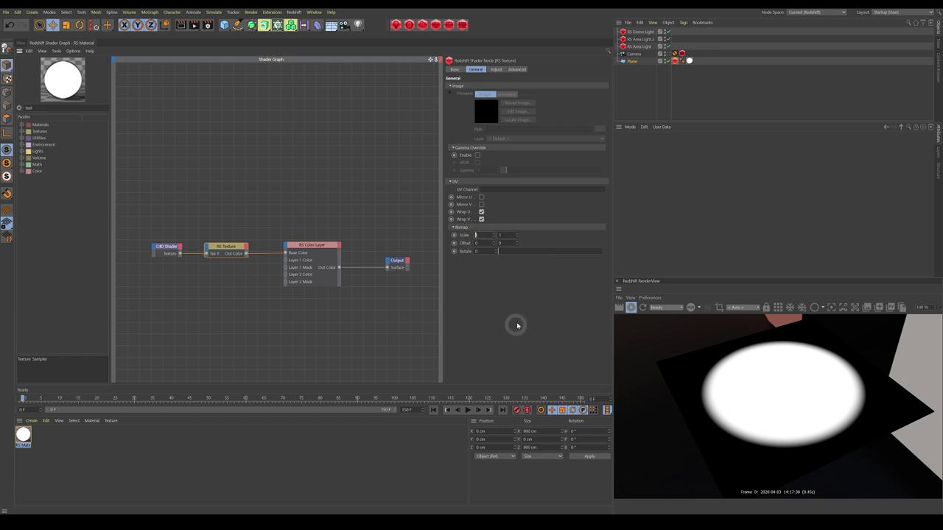
{"action": "type", "text": "4"}
{"action": "left_click", "coordinate": [503, 235]}
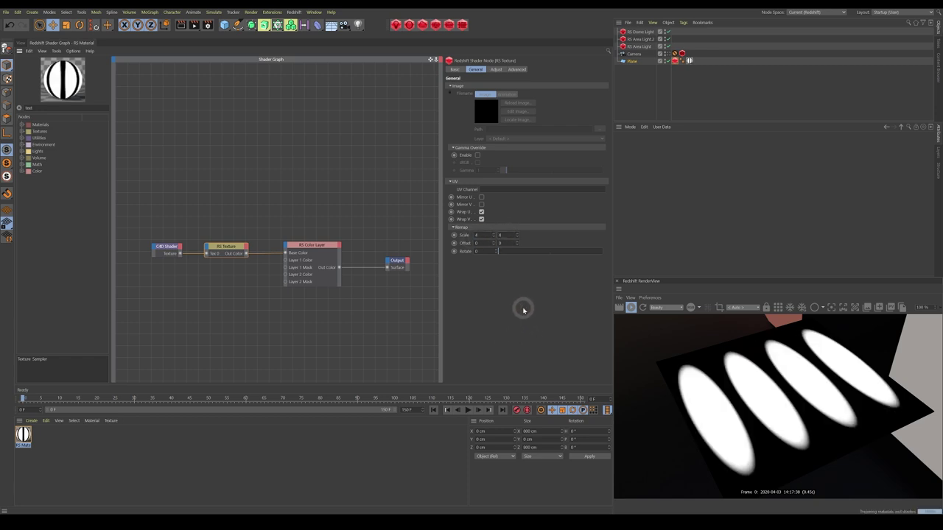
{"action": "type", "text": "4"}
{"action": "key", "text": "Return"}
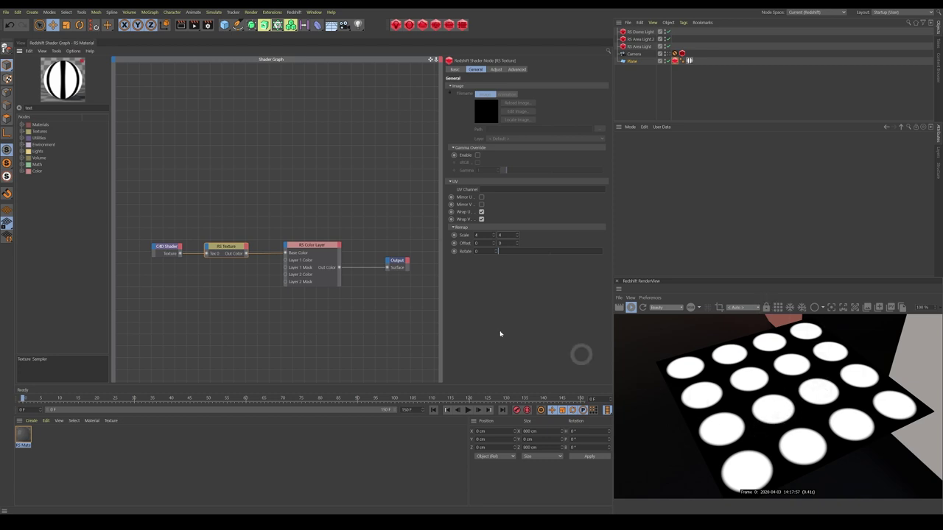
- Duplicate the C4D Shader and RS Texture nodes and set the copy to Surfaces > Checkerboard
{"action": "left_click", "coordinate": [166, 251]}
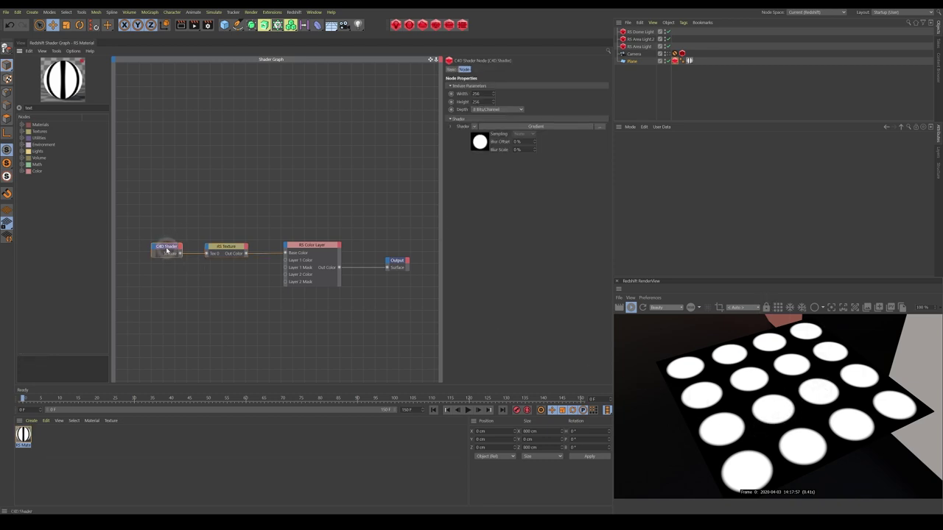
{"action": "left_click_drag", "start_coordinate": [166, 251], "coordinate": [169, 282]}
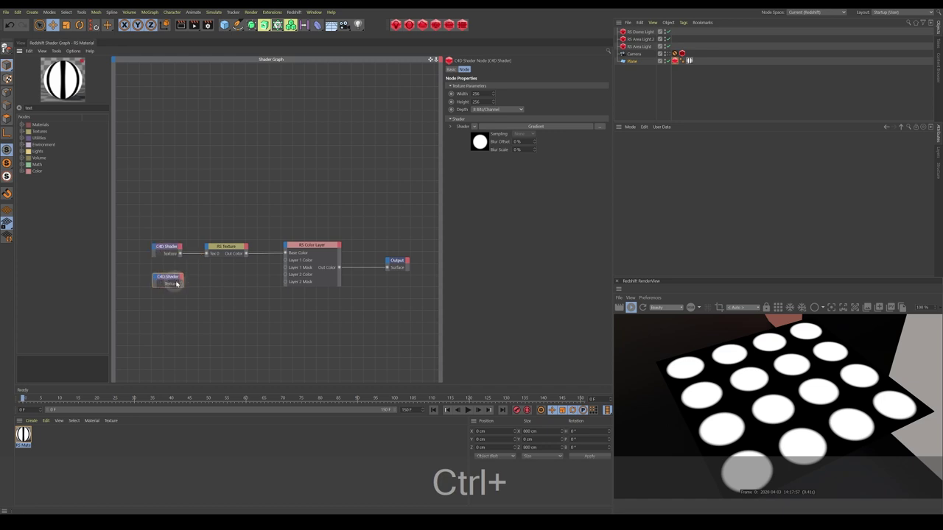
{"action": "left_click_drag", "start_coordinate": [225, 249], "coordinate": [219, 278]}
{"action": "left_click", "coordinate": [167, 278]}
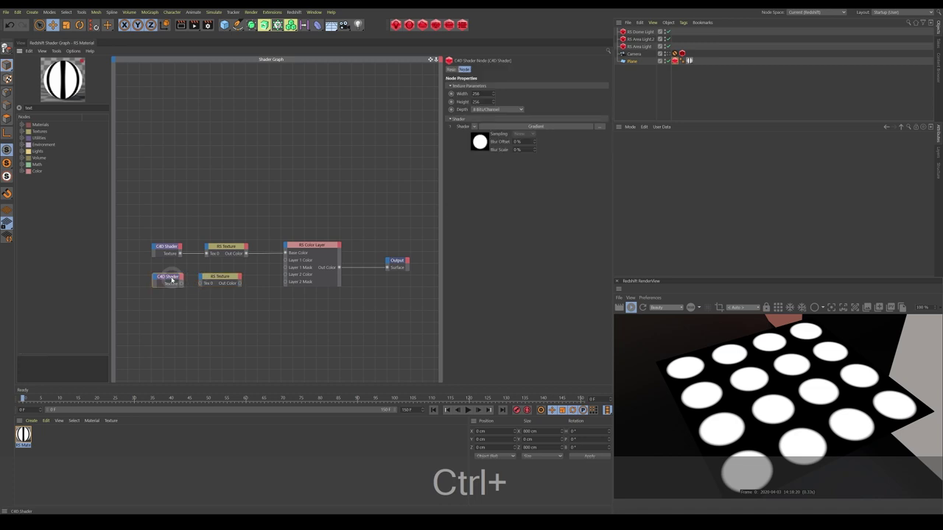
{"action": "left_click", "coordinate": [474, 127]}
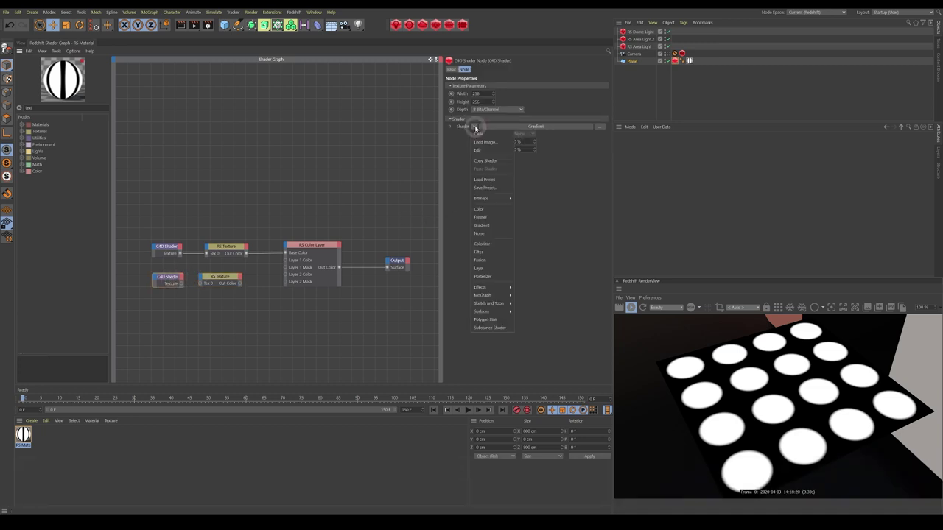
{"action": "mouse_move", "coordinate": [492, 314]}
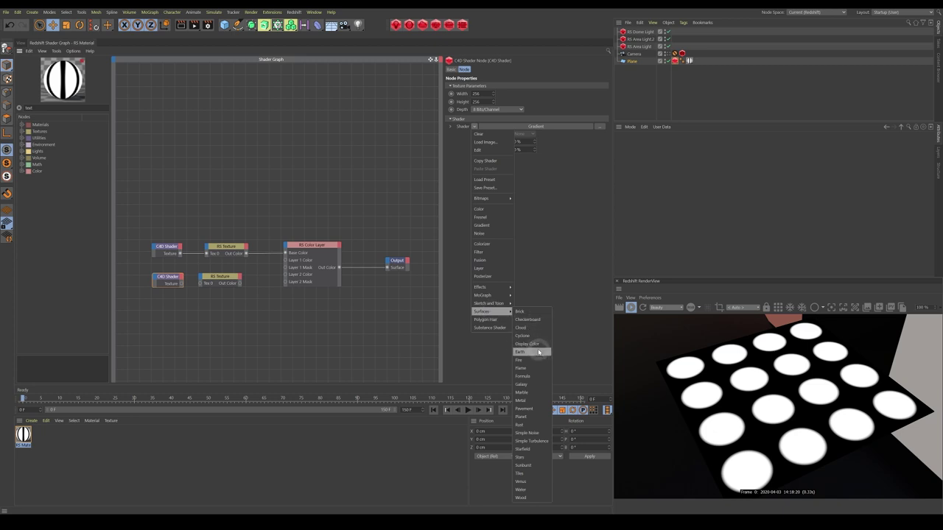
{"action": "left_click", "coordinate": [527, 321]}
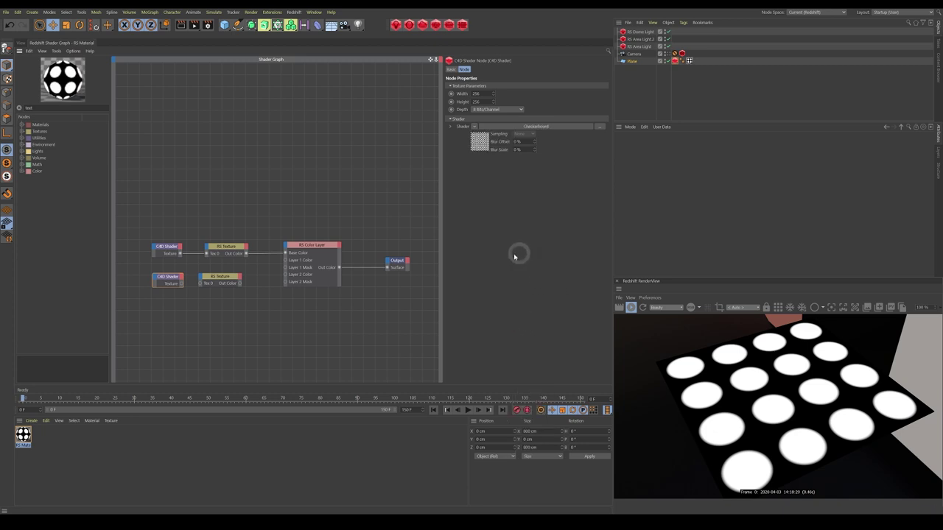
- Wire the checkerboard texture into the Output Surface and set its Remap Scale to 1
{"action": "left_click_drag", "start_coordinate": [201, 286], "coordinate": [202, 284]}
{"action": "left_click_drag", "start_coordinate": [353, 288], "coordinate": [386, 267]}
{"action": "left_click", "coordinate": [222, 280]}
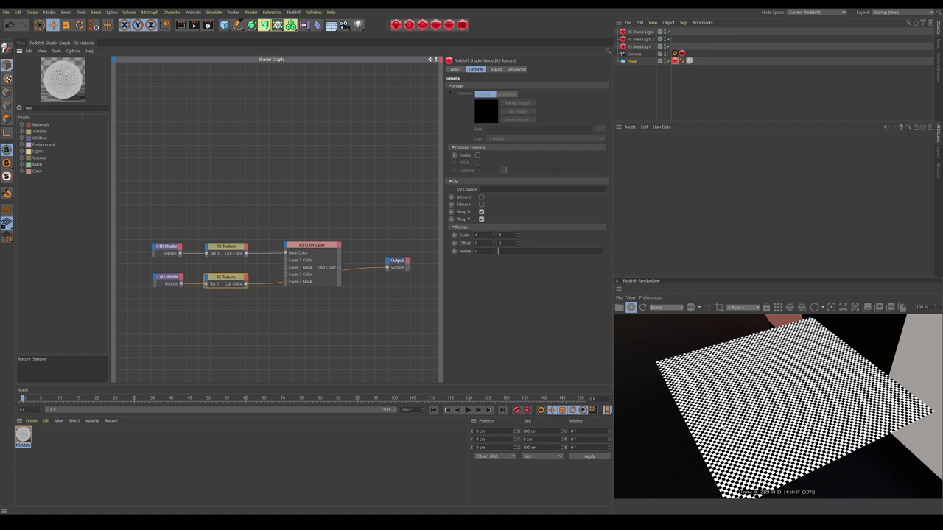
{"action": "left_click", "coordinate": [489, 235]}
{"action": "left_click", "coordinate": [493, 250]}
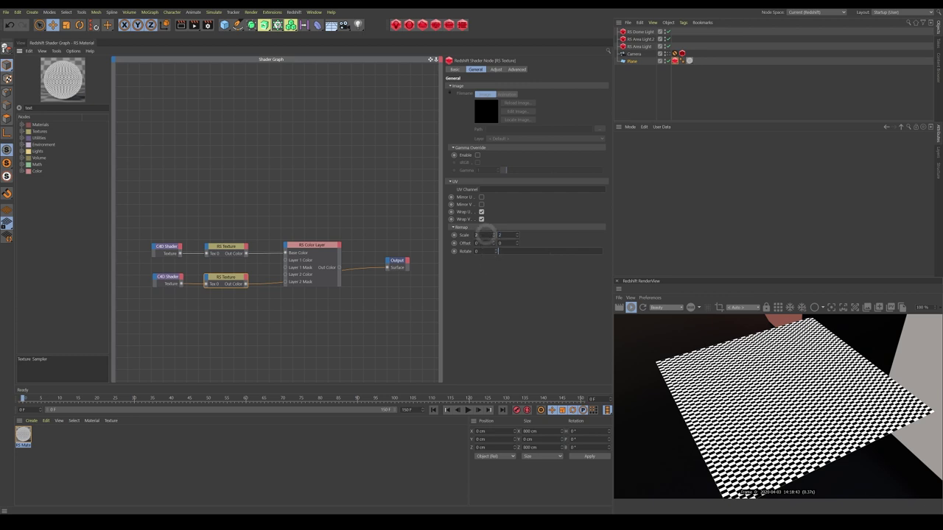
{"action": "left_click", "coordinate": [503, 234]}
{"action": "type", "text": "1"}
{"action": "left_click", "coordinate": [507, 320]}
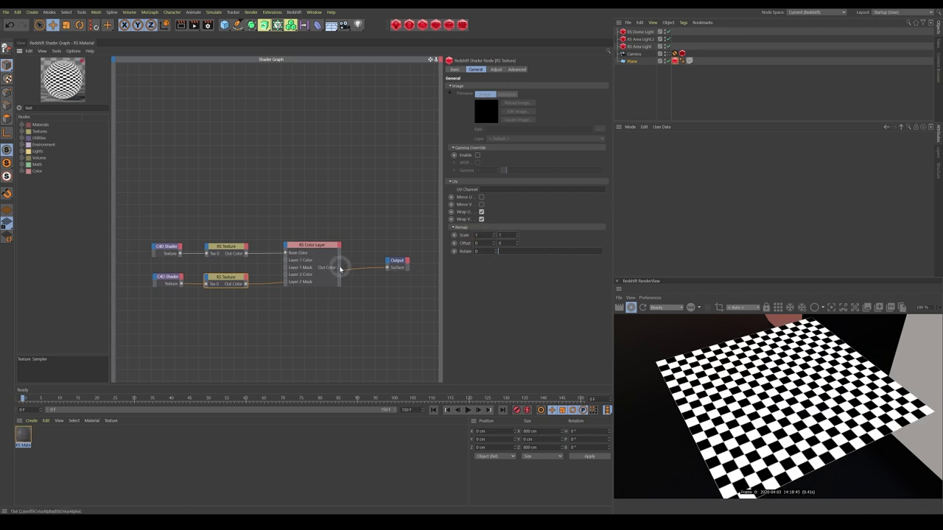
- Reconnect RS Color Layer to Output and plug the checker texture into Layer 1 Color, enabled
{"action": "left_click_drag", "start_coordinate": [387, 269], "coordinate": [387, 267]}
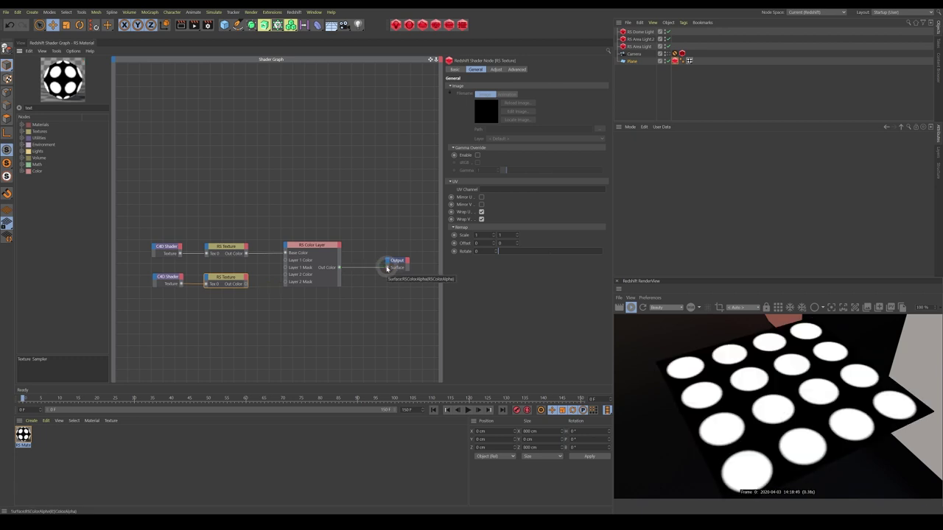
{"action": "left_click_drag", "start_coordinate": [246, 285], "coordinate": [285, 260]}
{"action": "left_click", "coordinate": [316, 246]}
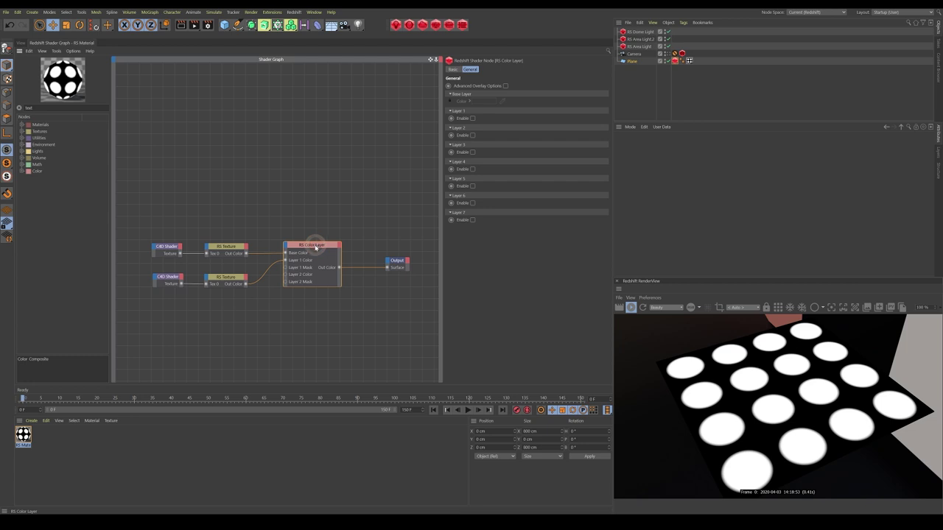
{"action": "left_click", "coordinate": [472, 119]}
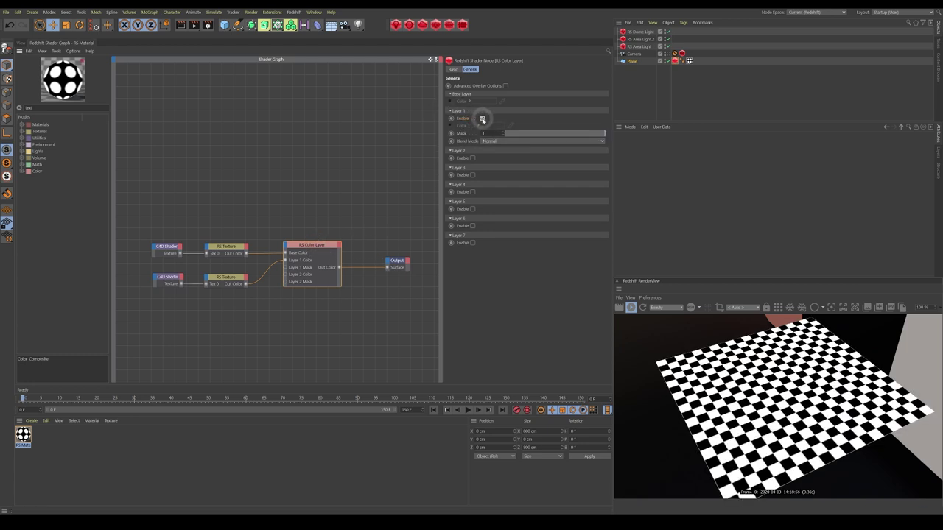
{"action": "left_click", "coordinate": [482, 118]}
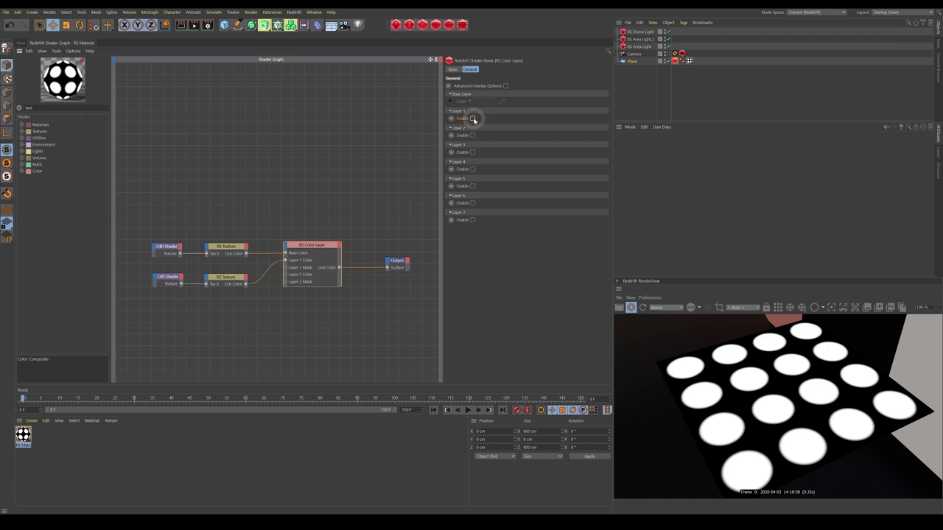
{"action": "left_click", "coordinate": [473, 119]}
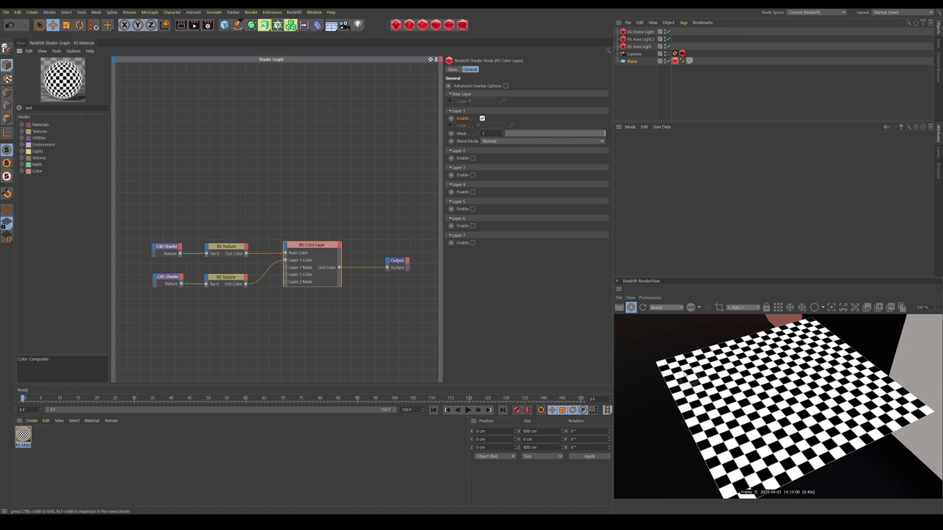
- Set the Checkerboard shader's U and V Frequency to 1
{"action": "left_click", "coordinate": [166, 277]}
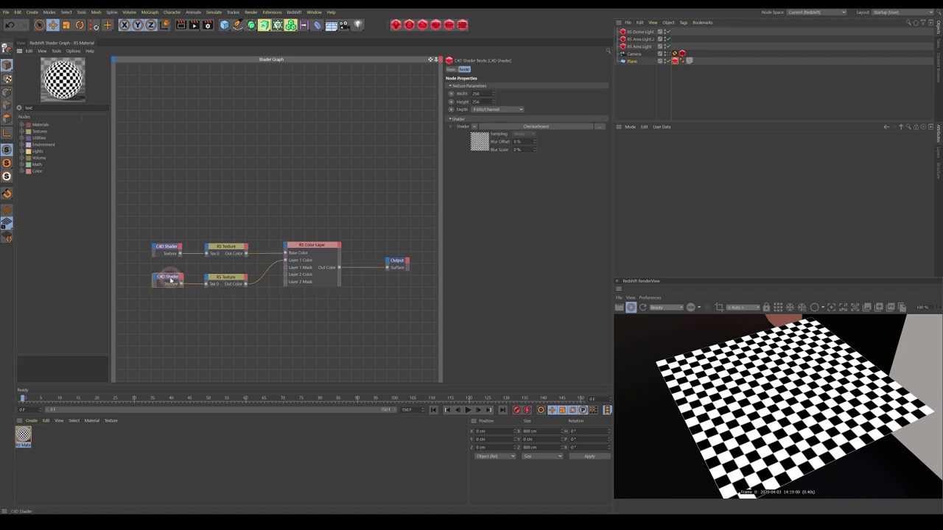
{"action": "left_click", "coordinate": [480, 142]}
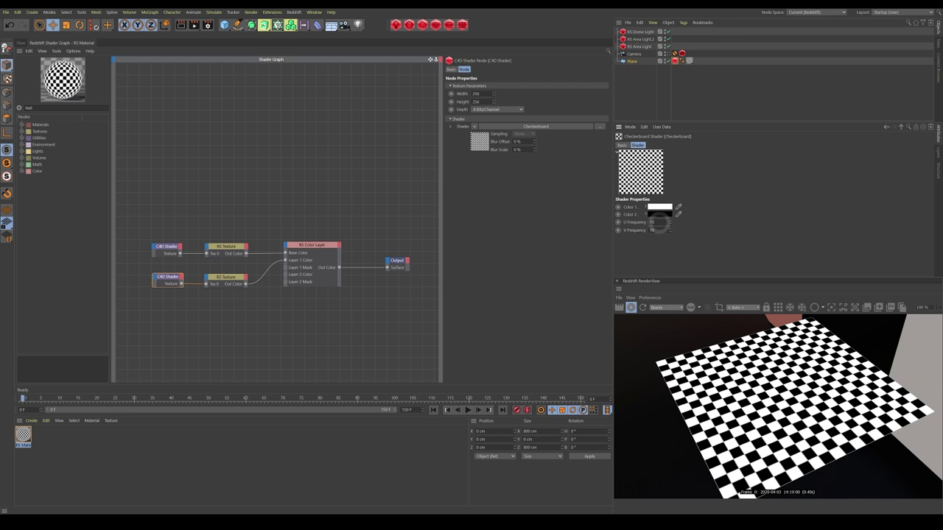
{"action": "type", "text": "1"}
{"action": "key", "text": "Tab"}
{"action": "type", "text": "1"}
{"action": "key", "text": "Return"}
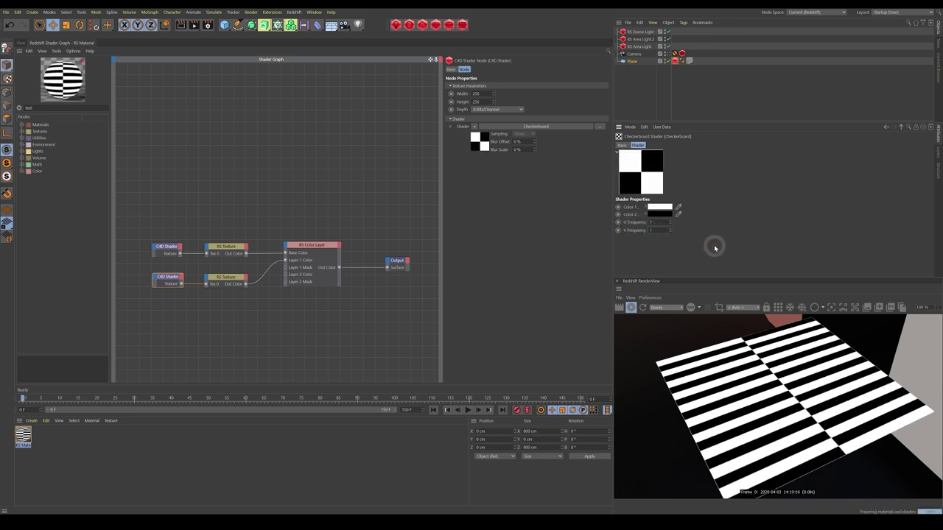
- Turn Layer 1 off to view the dots and review the checker texture and shader settings
{"action": "left_click", "coordinate": [324, 253]}
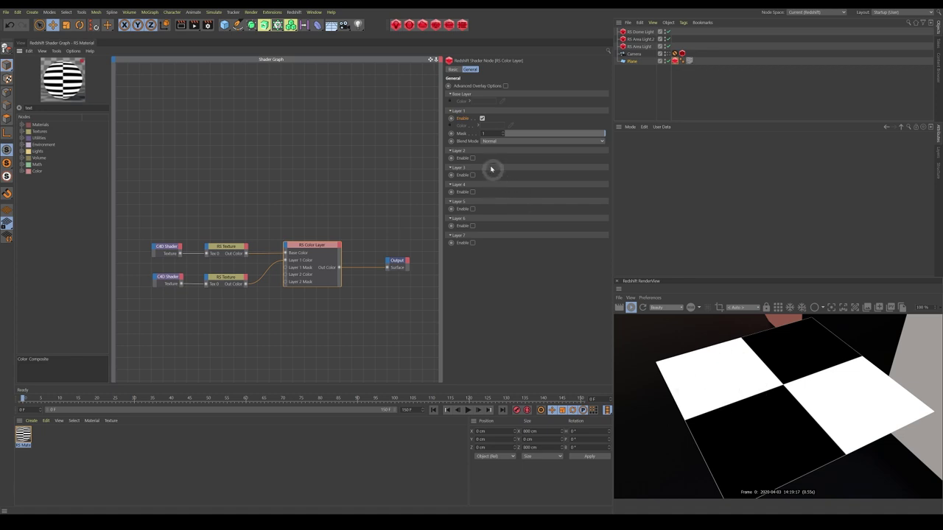
{"action": "left_click", "coordinate": [482, 118]}
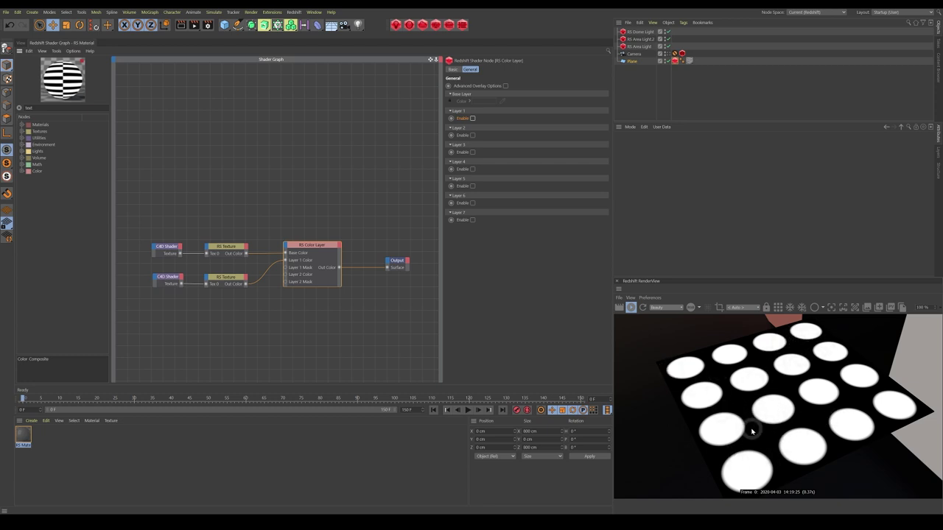
{"action": "left_click", "coordinate": [229, 283]}
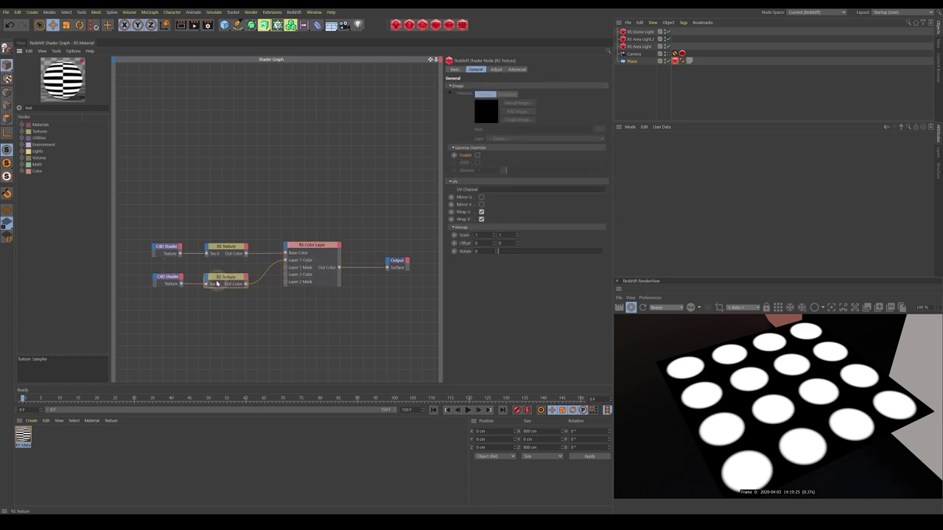
{"action": "left_click", "coordinate": [165, 281]}
{"action": "left_click", "coordinate": [231, 281]}
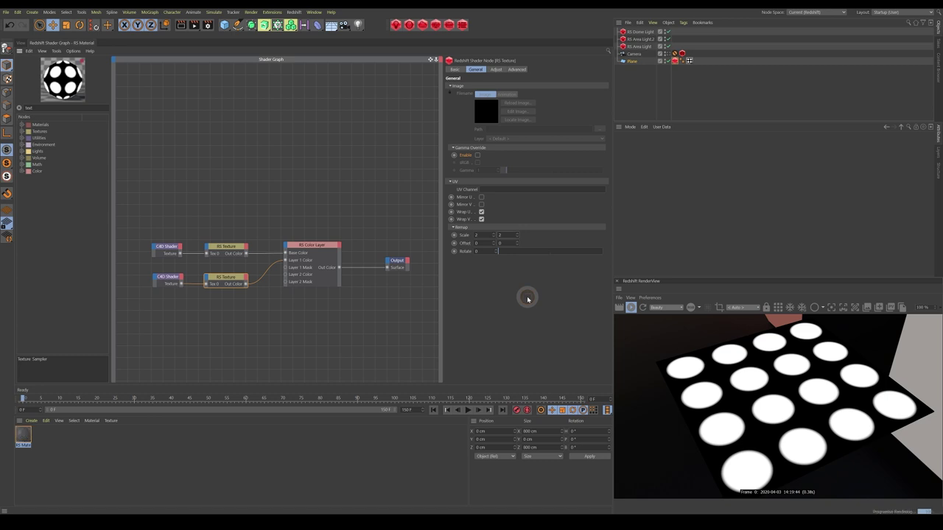
- Compare Layer 1 on and off, leave it enabled, and move the Color Layer node right
{"action": "left_click", "coordinate": [313, 254]}
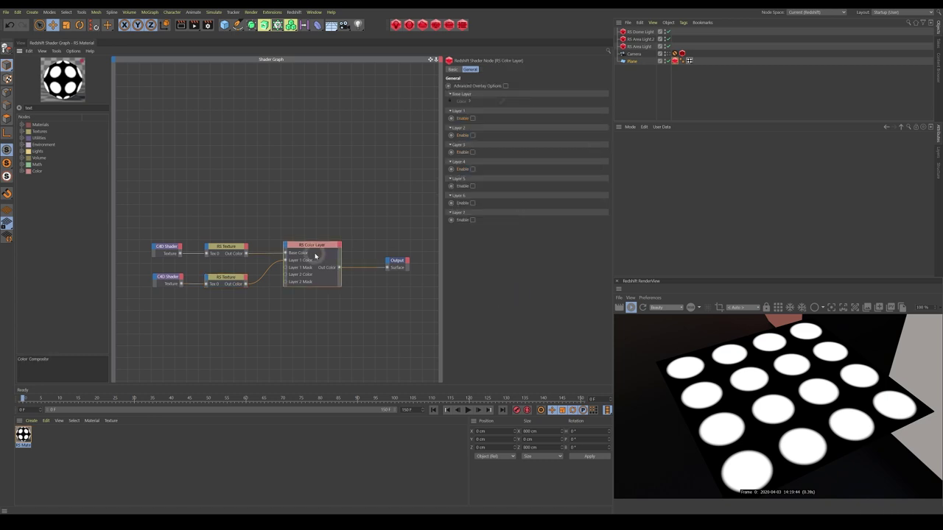
{"action": "left_click", "coordinate": [472, 119]}
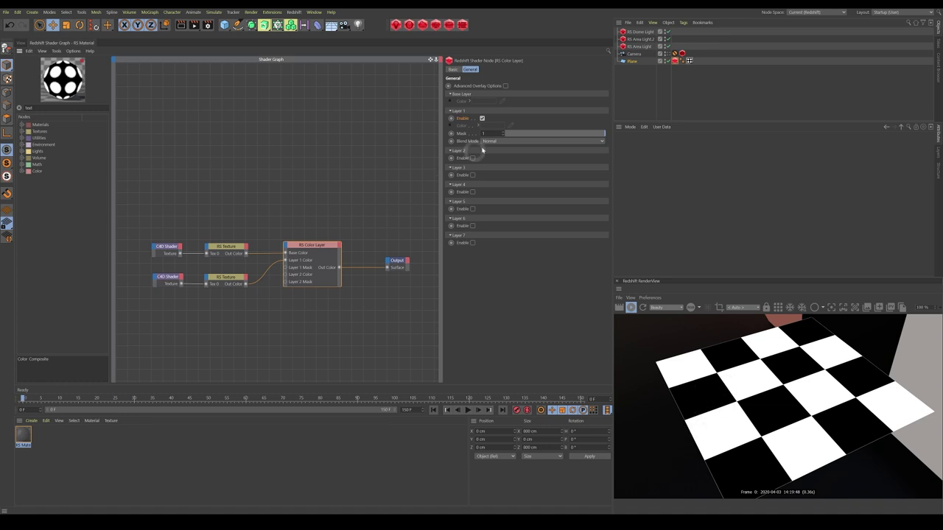
{"action": "left_click", "coordinate": [482, 119]}
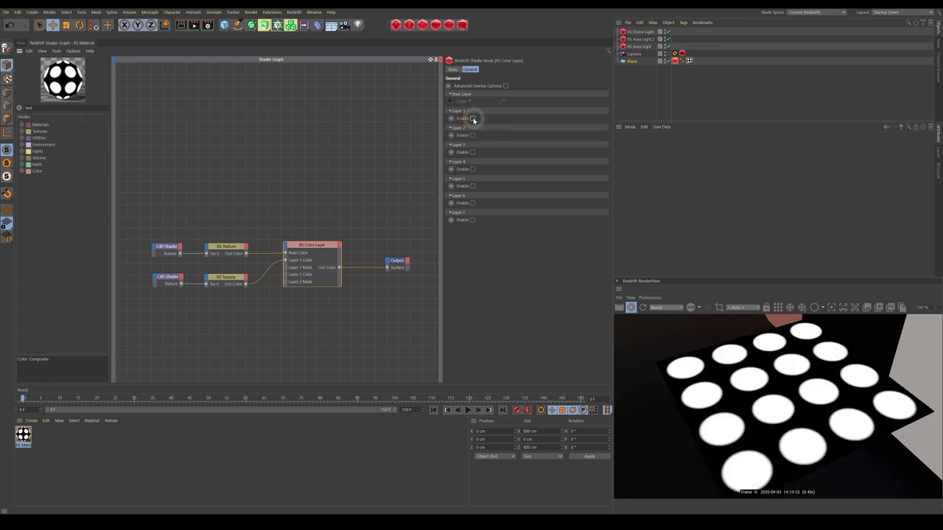
{"action": "left_click", "coordinate": [473, 119]}
{"action": "left_click", "coordinate": [473, 120]}
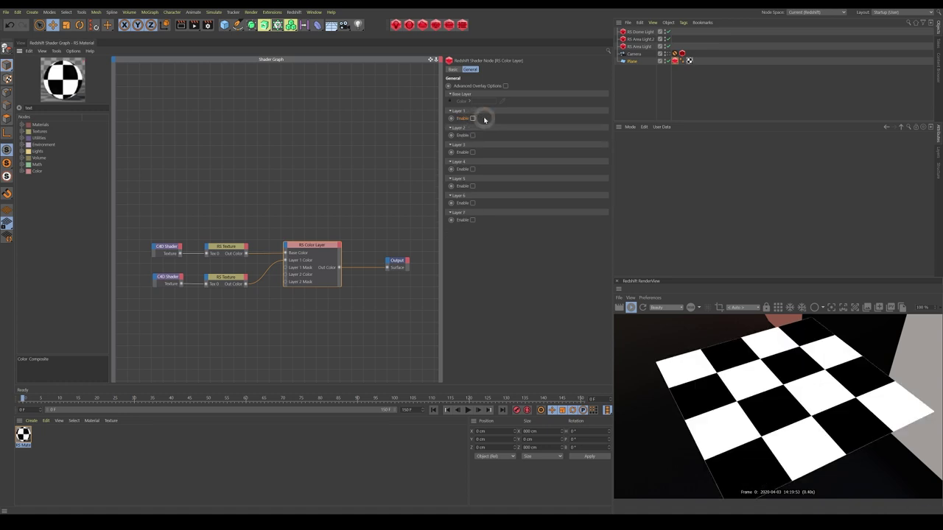
{"action": "left_click", "coordinate": [473, 119]}
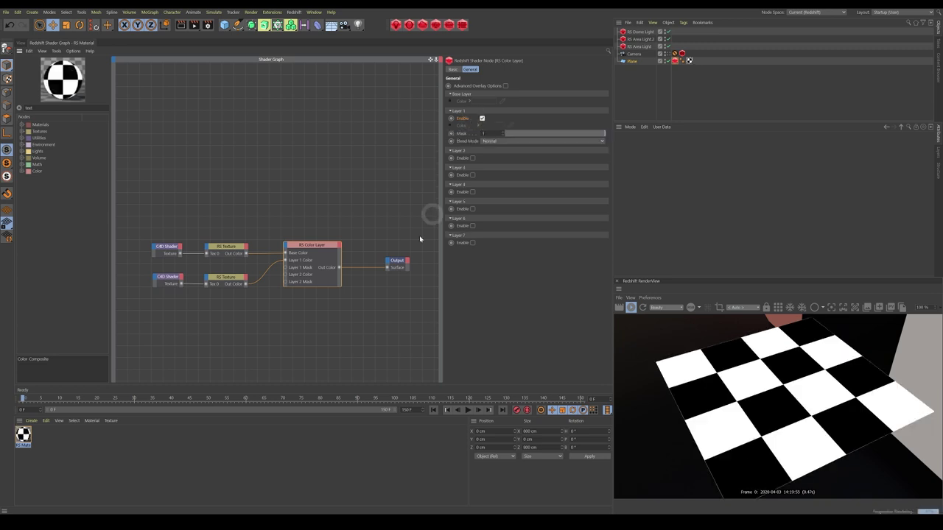
{"action": "left_click", "coordinate": [332, 257]}
{"action": "left_click_drag", "start_coordinate": [322, 247], "coordinate": [352, 250]}
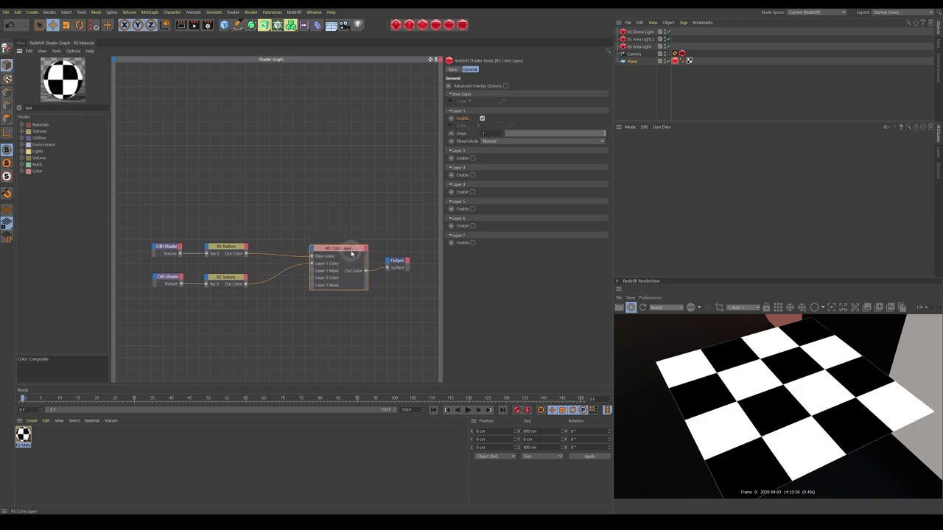
{"action": "left_click", "coordinate": [324, 242]}
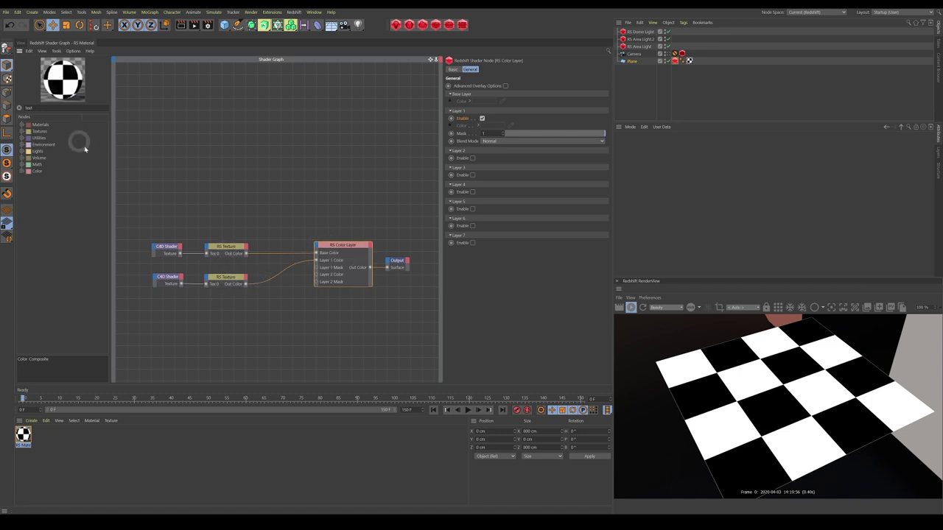
- Search 'color s' and add an RS Color Sub node to the graph
{"action": "left_click", "coordinate": [47, 108]}
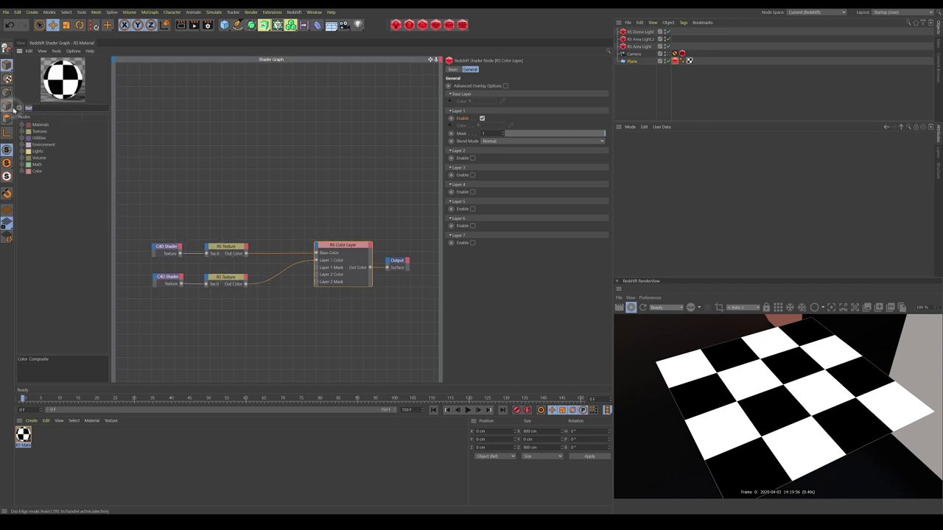
{"action": "type", "text": "color"}
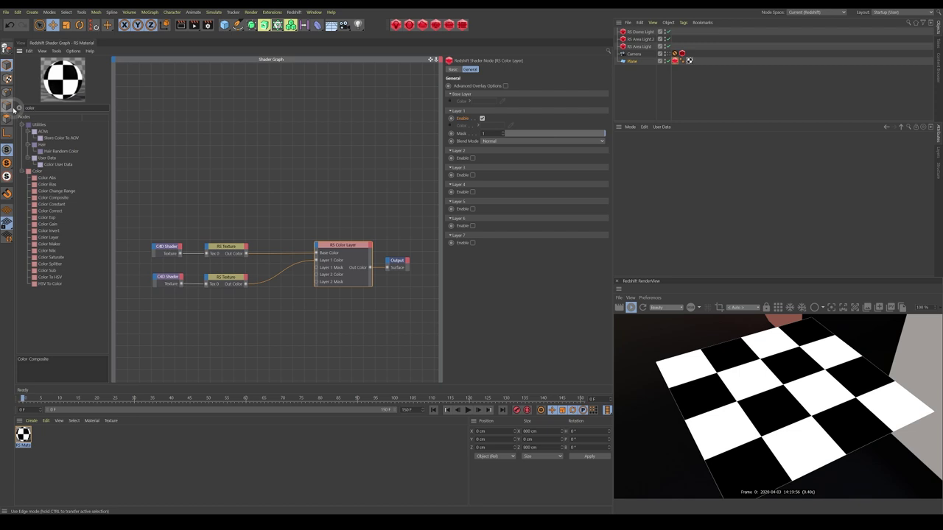
{"action": "type", "text": " s"}
{"action": "left_click", "coordinate": [46, 204]}
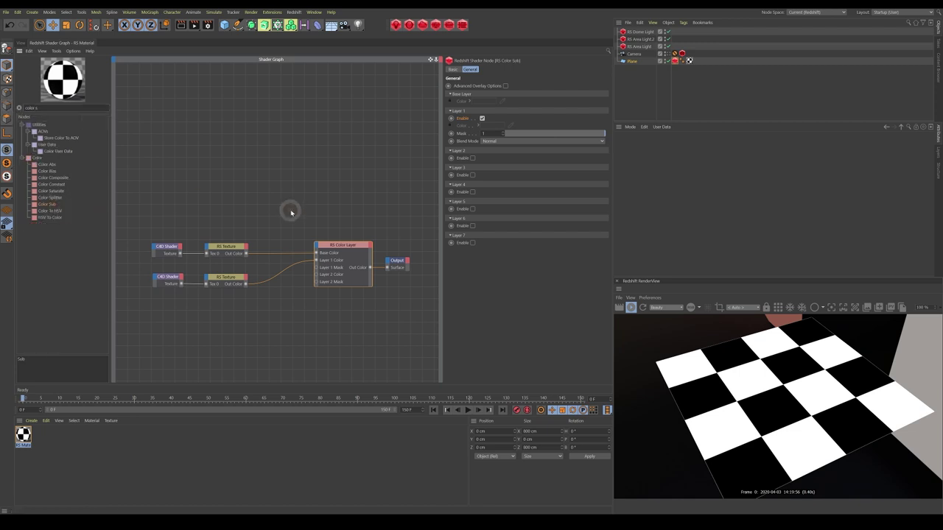
{"action": "left_click_drag", "start_coordinate": [291, 213], "coordinate": [285, 220]}
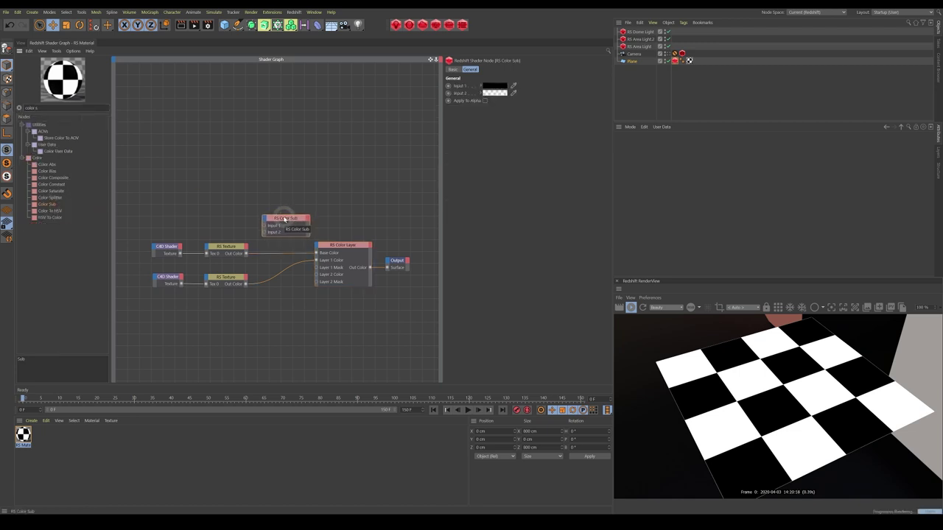
{"action": "left_click_drag", "start_coordinate": [286, 220], "coordinate": [284, 228]}
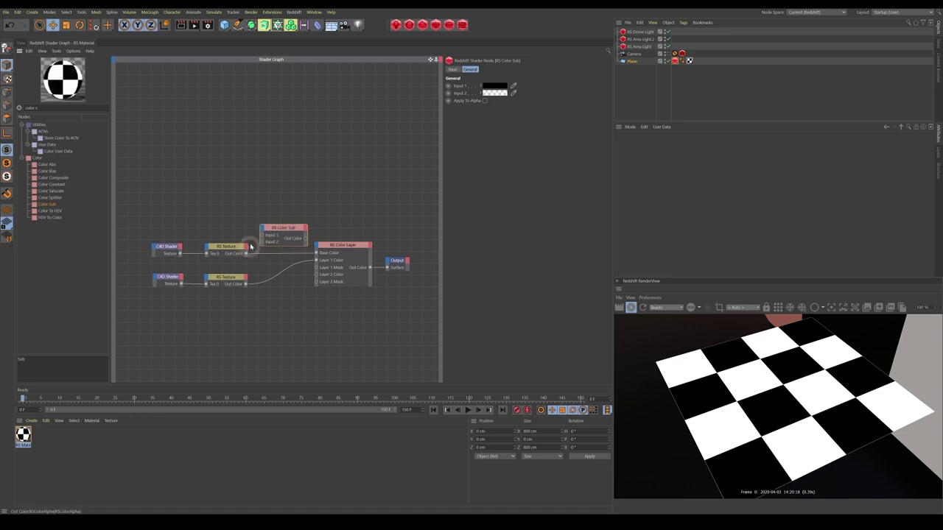
- Wire dots into Input 1, checker into Input 2, result into Color Layer, and disable Layer 1
{"action": "left_click_drag", "start_coordinate": [262, 235], "coordinate": [262, 237]}
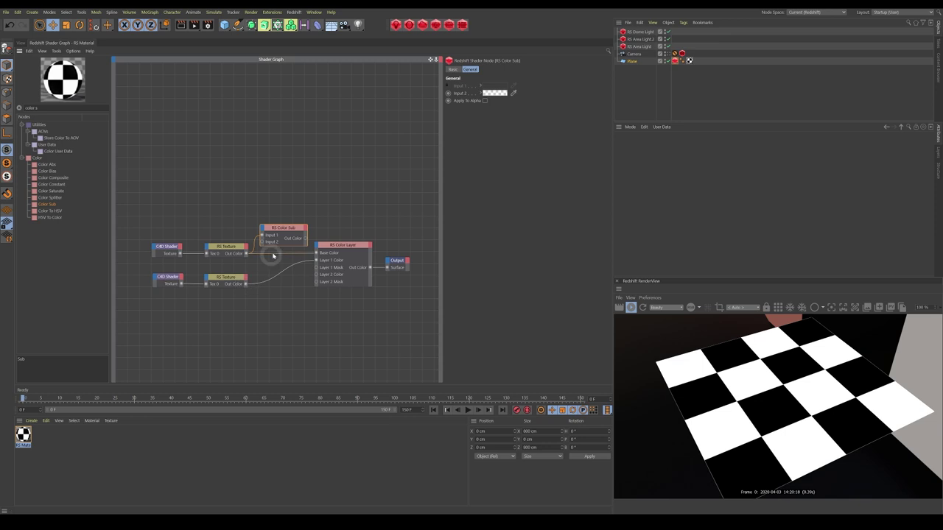
{"action": "left_click_drag", "start_coordinate": [317, 256], "coordinate": [317, 260]}
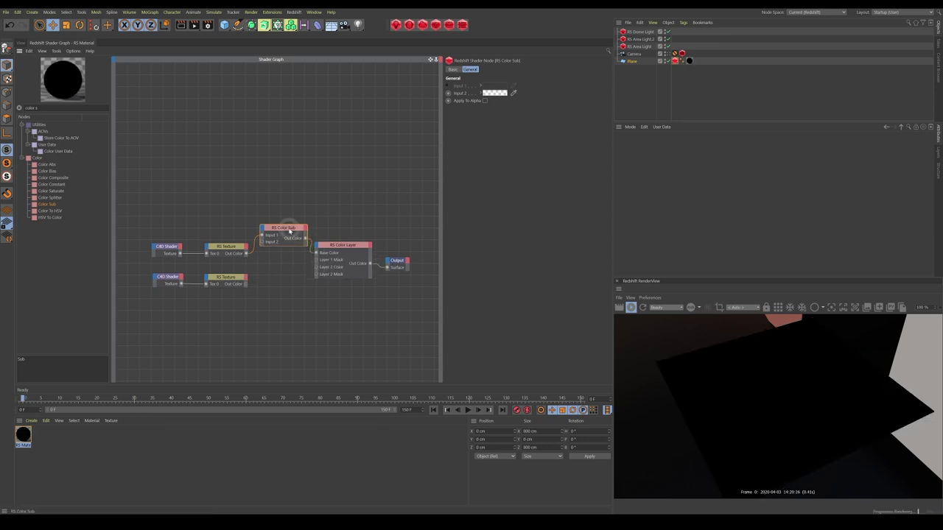
{"action": "mouse_move", "coordinate": [286, 231]}
{"action": "left_mouse_down"}
{"action": "mouse_move", "coordinate": [288, 246]}
{"action": "mouse_move", "coordinate": [289, 233]}
{"action": "left_mouse_up"}
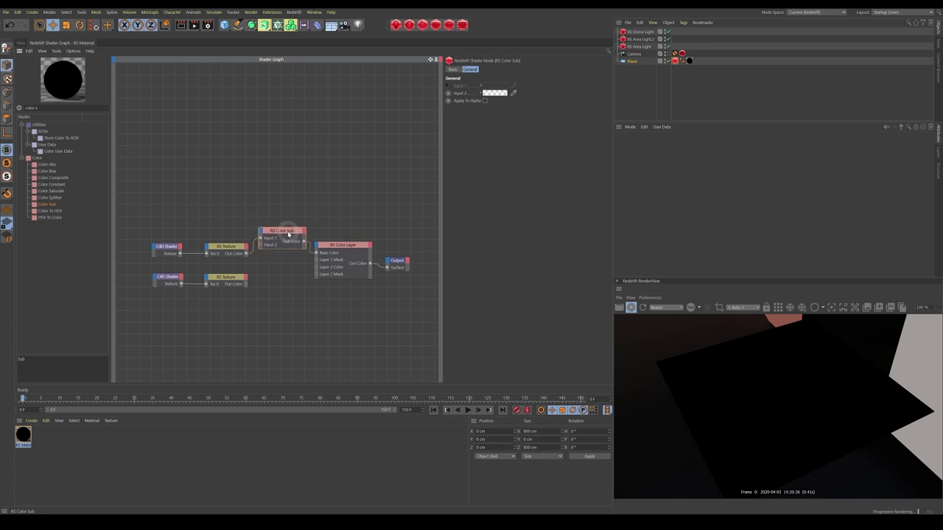
{"action": "left_click_drag", "start_coordinate": [245, 284], "coordinate": [279, 254]}
{"action": "left_click", "coordinate": [330, 249]}
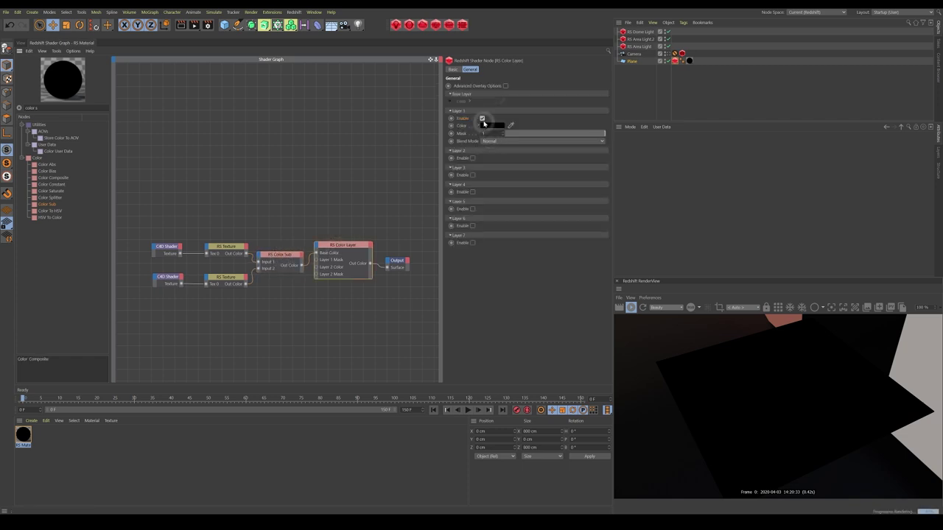
{"action": "left_click", "coordinate": [481, 118]}
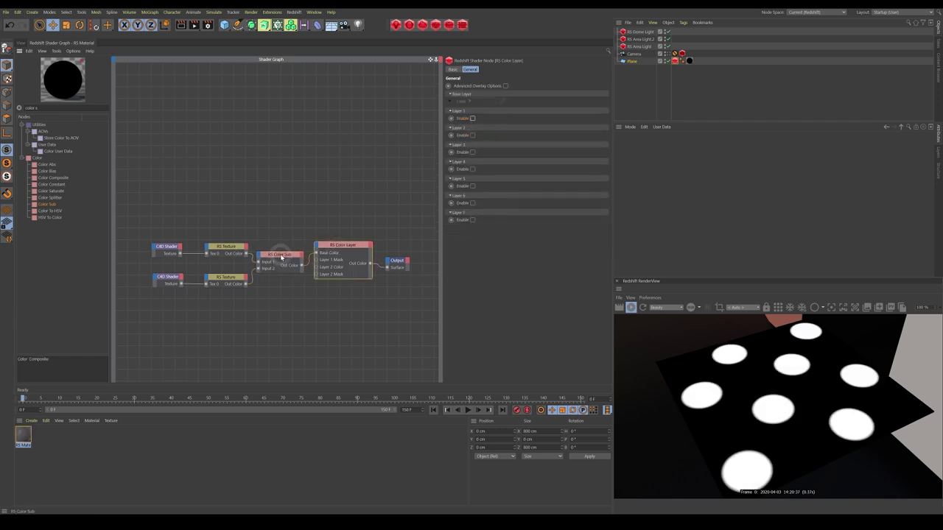
{"action": "left_click_drag", "start_coordinate": [281, 256], "coordinate": [284, 251]}
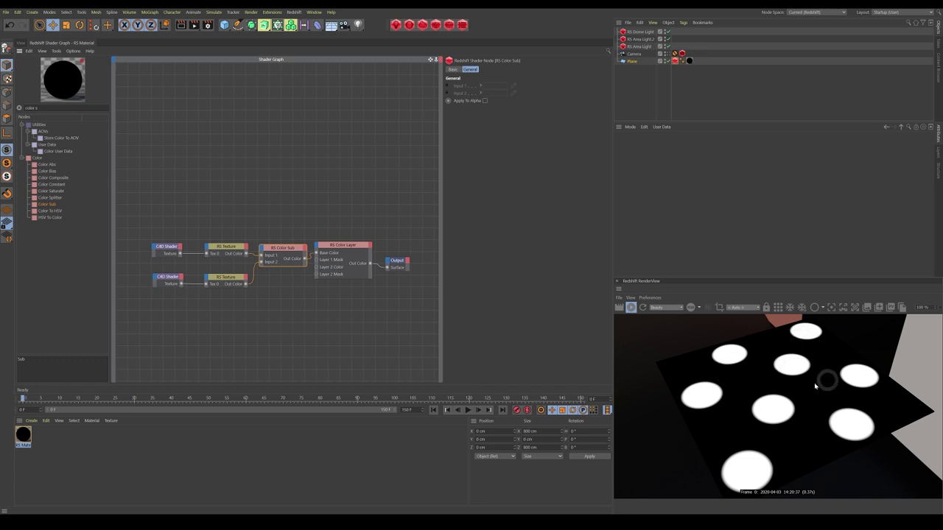
- Duplicate the texture and Color Sub nodes below and connect the new Color Sub to Output
{"action": "left_click_drag", "start_coordinate": [344, 247], "coordinate": [418, 278]}
{"action": "left_click_drag", "start_coordinate": [163, 232], "coordinate": [298, 312]}
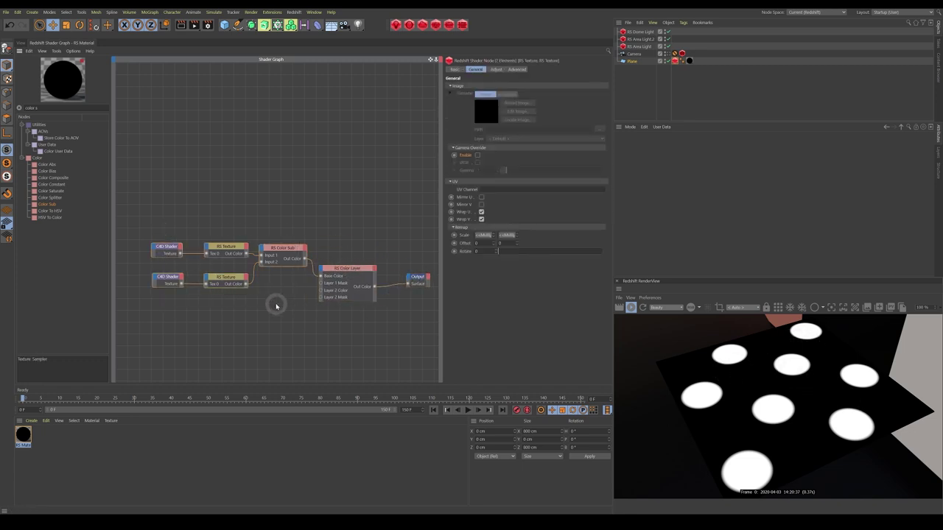
{"action": "left_click_drag", "start_coordinate": [230, 285], "coordinate": [227, 351], "text": "ctrl"}
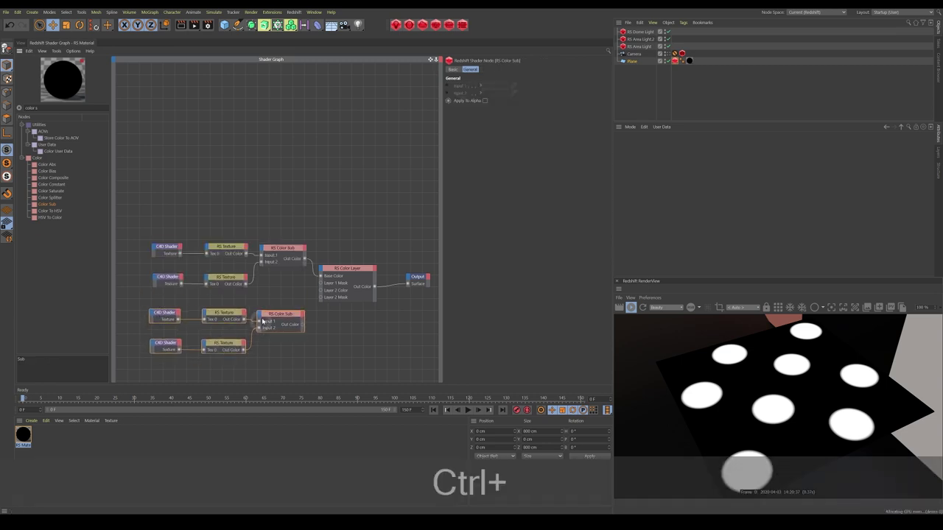
{"action": "left_click_drag", "start_coordinate": [304, 324], "coordinate": [413, 307]}
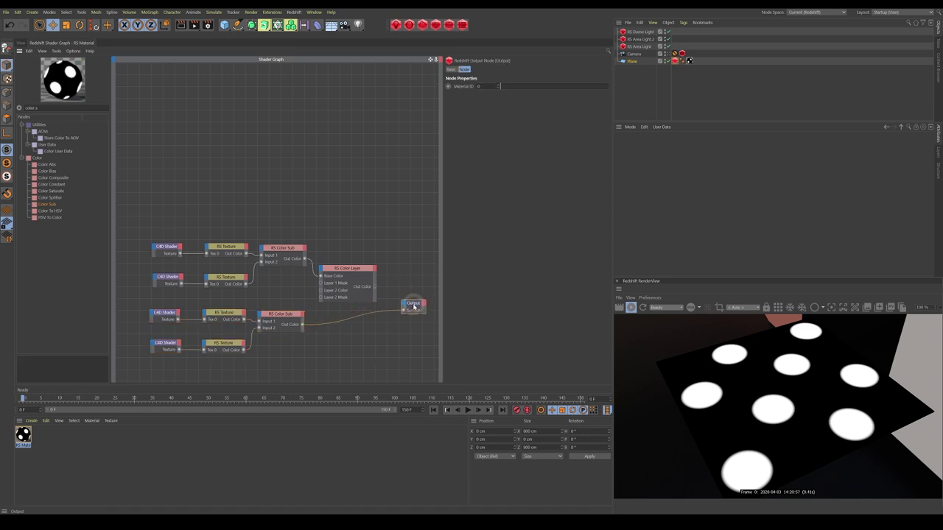
- Set the duplicate checkerboard's Color 1 to black and Color 2 to white
{"action": "left_click", "coordinate": [165, 345]}
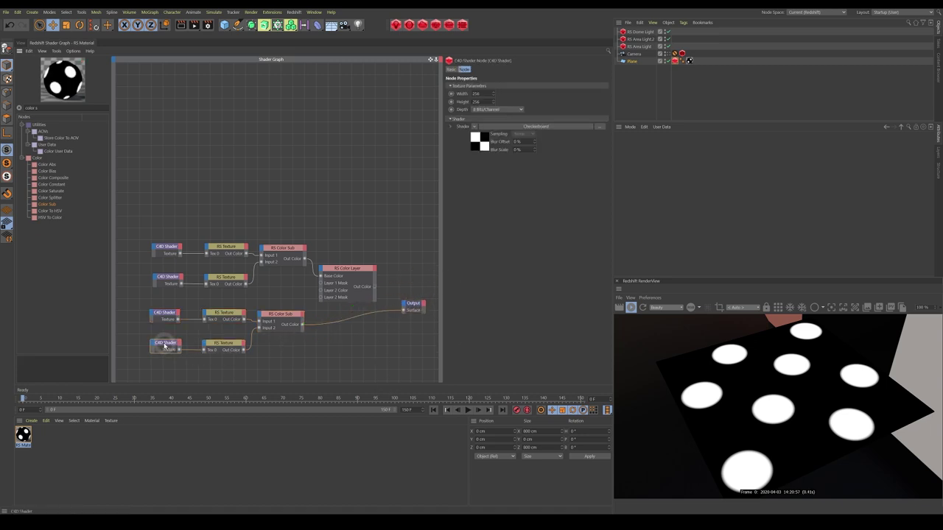
{"action": "left_click", "coordinate": [479, 143]}
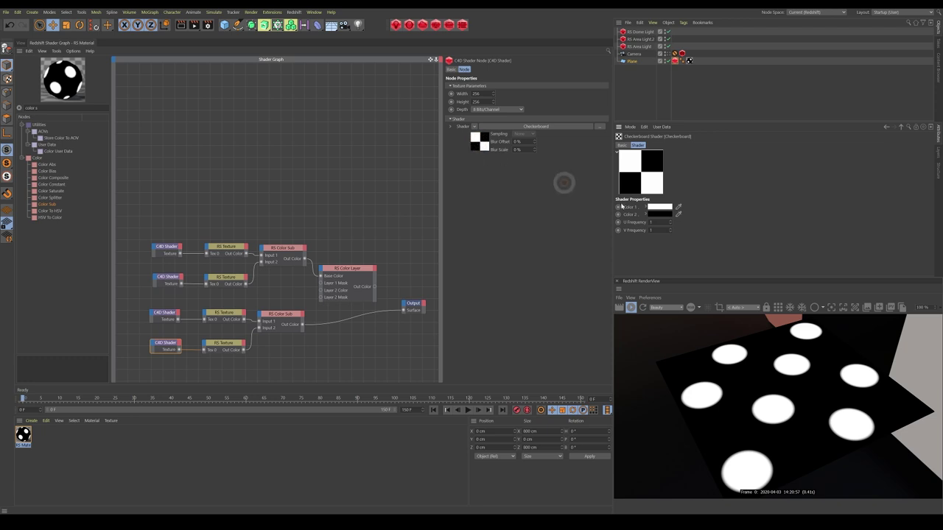
{"action": "left_click", "coordinate": [659, 209]}
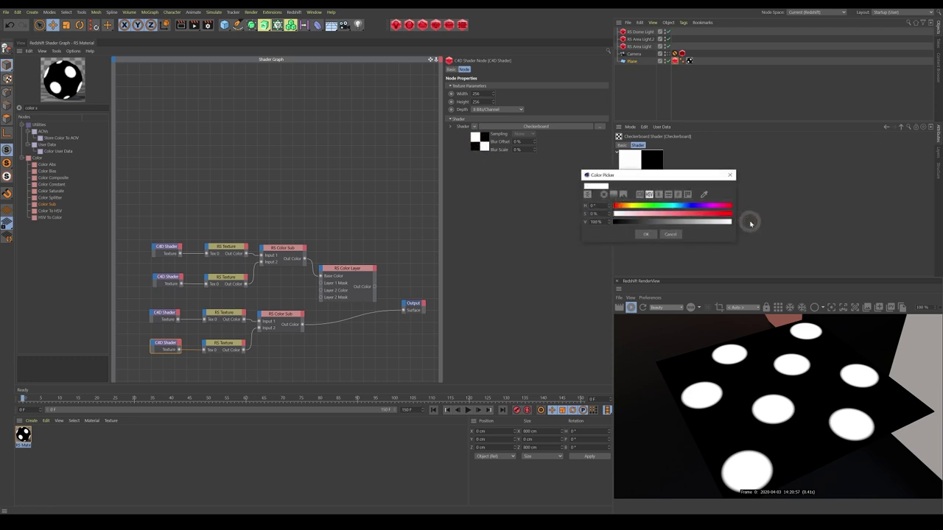
{"action": "left_click", "coordinate": [644, 234]}
{"action": "left_click", "coordinate": [652, 213]}
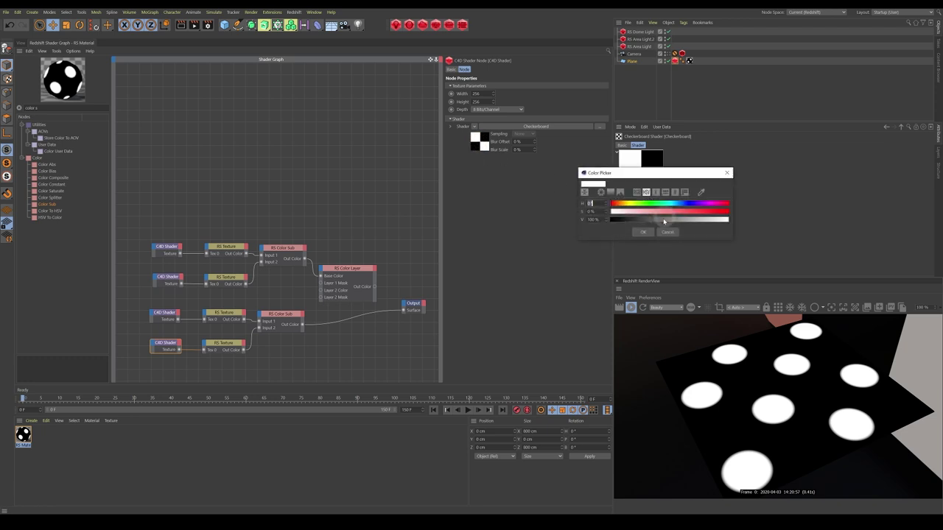
{"action": "left_click", "coordinate": [642, 232]}
{"action": "left_click", "coordinate": [653, 216]}
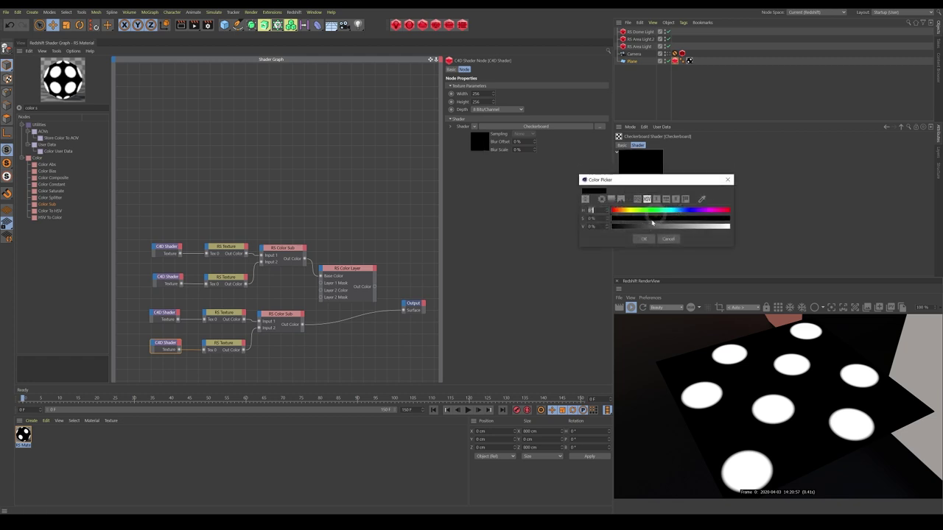
{"action": "left_click", "coordinate": [645, 239]}
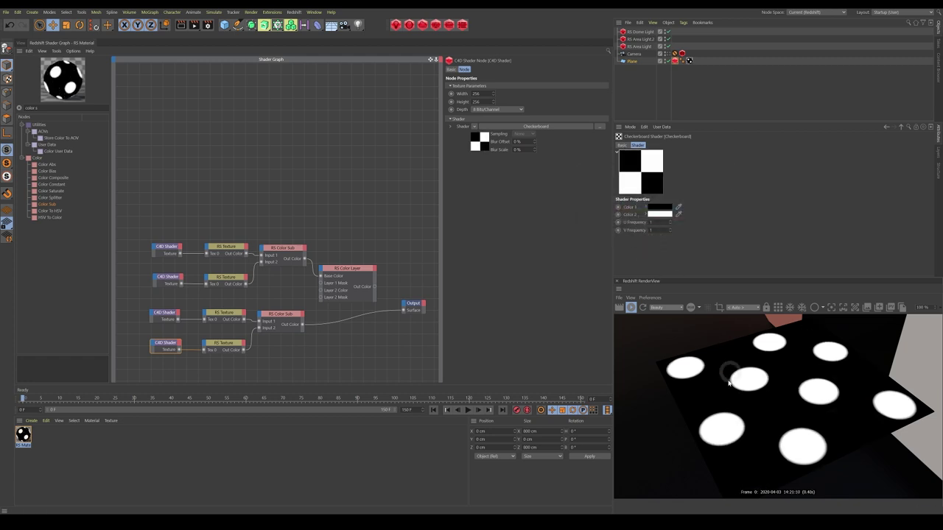
- Drag the duplicate gradient's knot left to shrink the white circle
{"action": "left_click", "coordinate": [163, 313]}
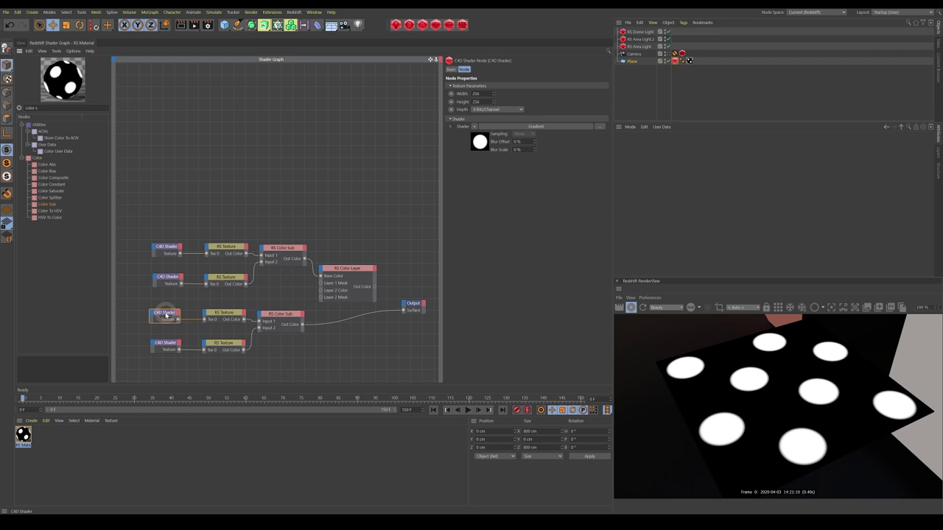
{"action": "left_click", "coordinate": [480, 142]}
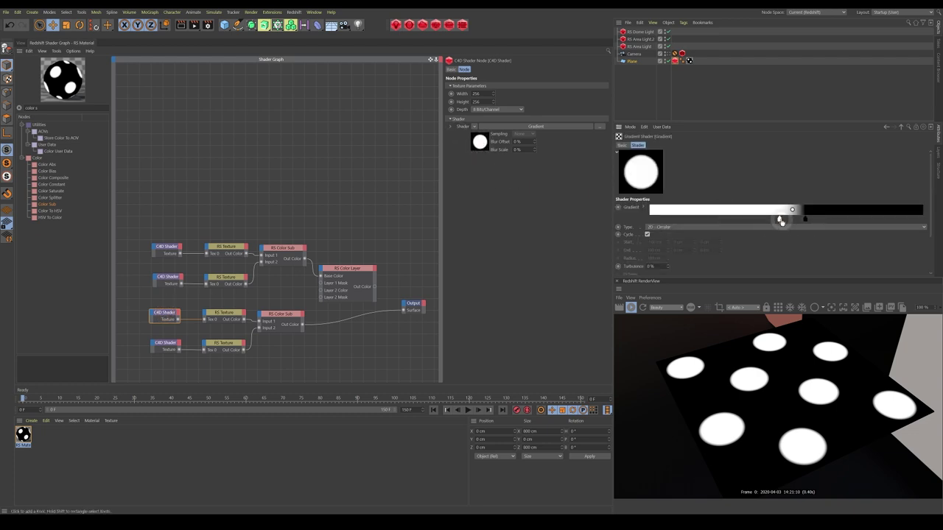
{"action": "left_click_drag", "start_coordinate": [780, 216], "coordinate": [721, 220]}
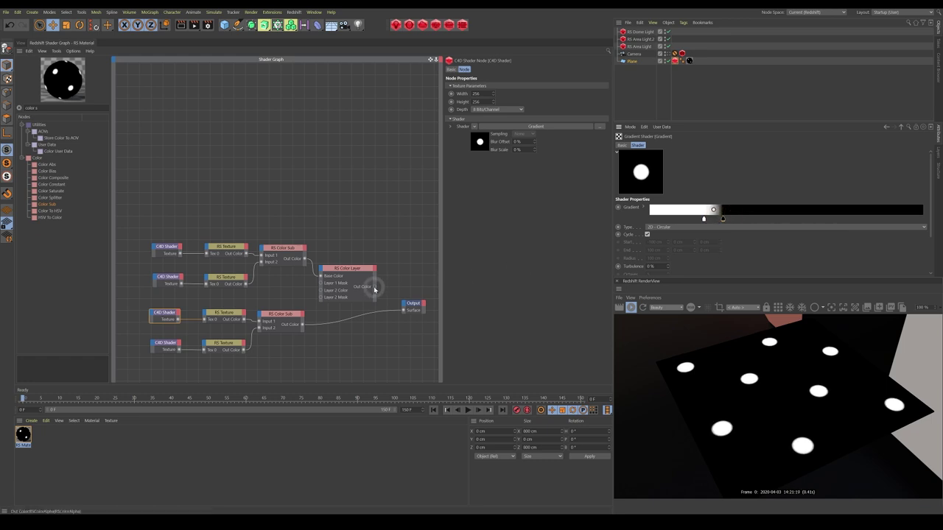
- Reconnect the Color Layer to Output and wire the lower Color Sub into Layer 1 Color
{"action": "left_click_drag", "start_coordinate": [376, 288], "coordinate": [409, 310]}
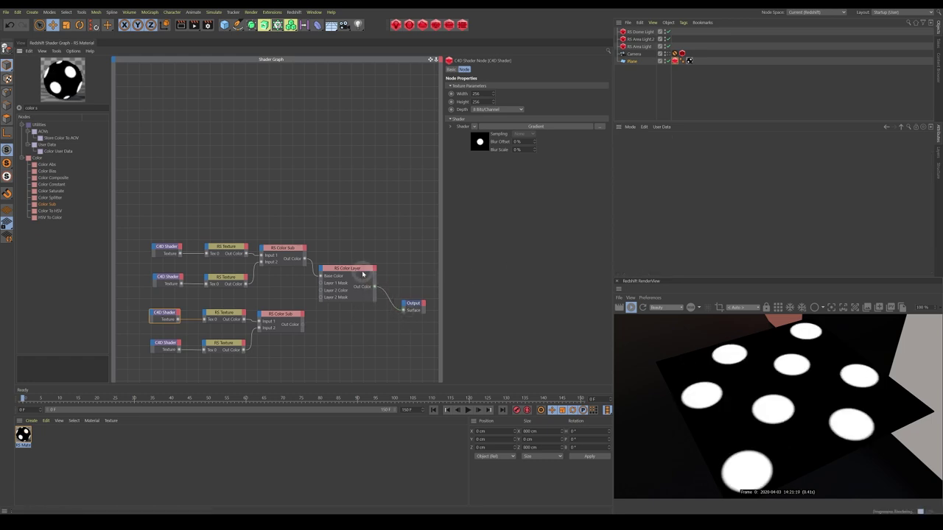
{"action": "left_click", "coordinate": [290, 318]}
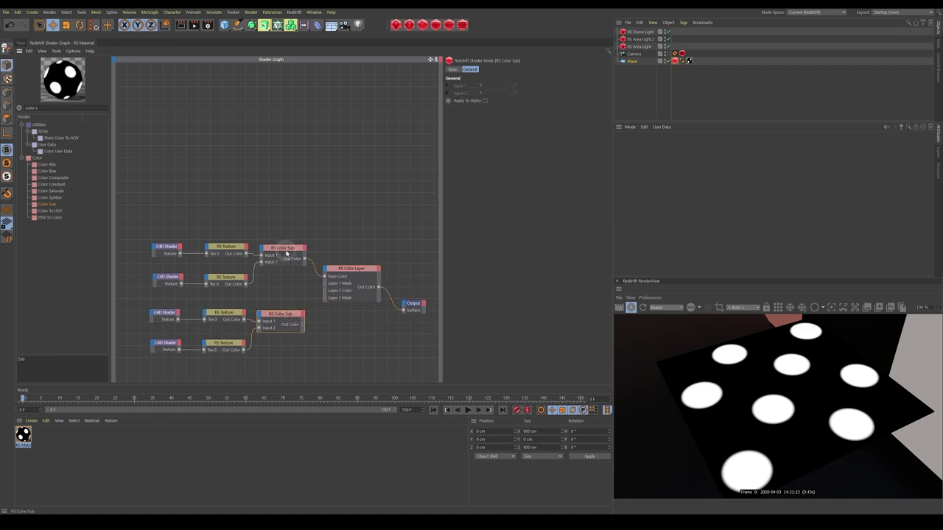
{"action": "left_click", "coordinate": [286, 253]}
{"action": "left_click_drag", "start_coordinate": [302, 324], "coordinate": [326, 274]}
{"action": "mouse_move", "coordinate": [345, 283]}
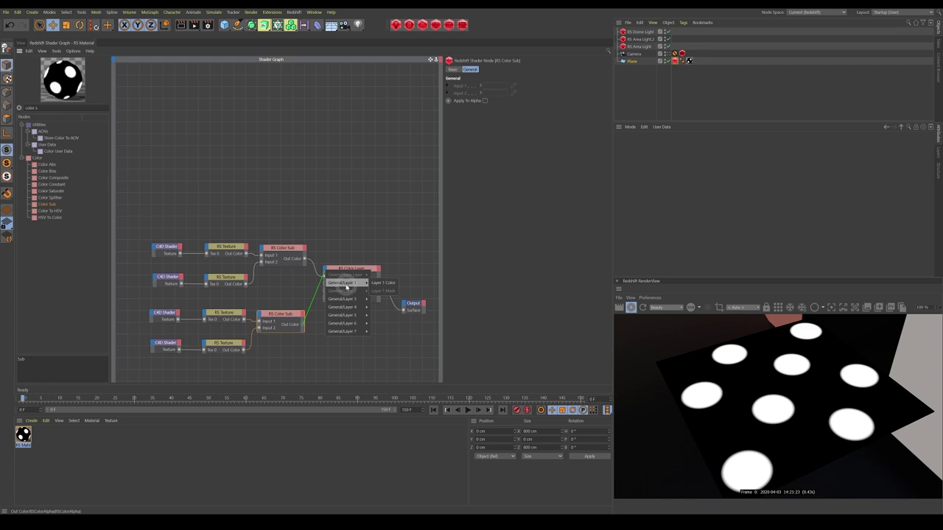
{"action": "left_click", "coordinate": [383, 282]}
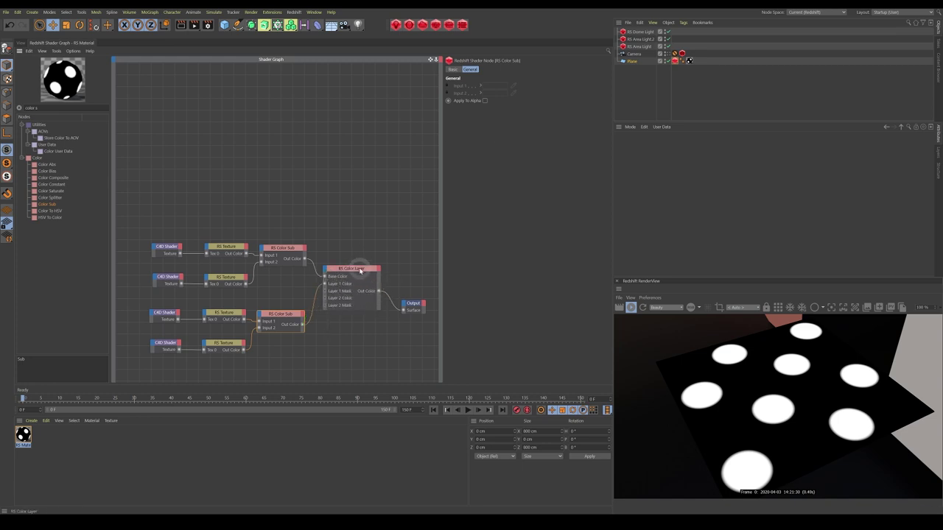
- Enable Layer 1 and set its Blend Mode to Lighten after trying Add
{"action": "left_click", "coordinate": [355, 269]}
{"action": "left_click", "coordinate": [472, 118]}
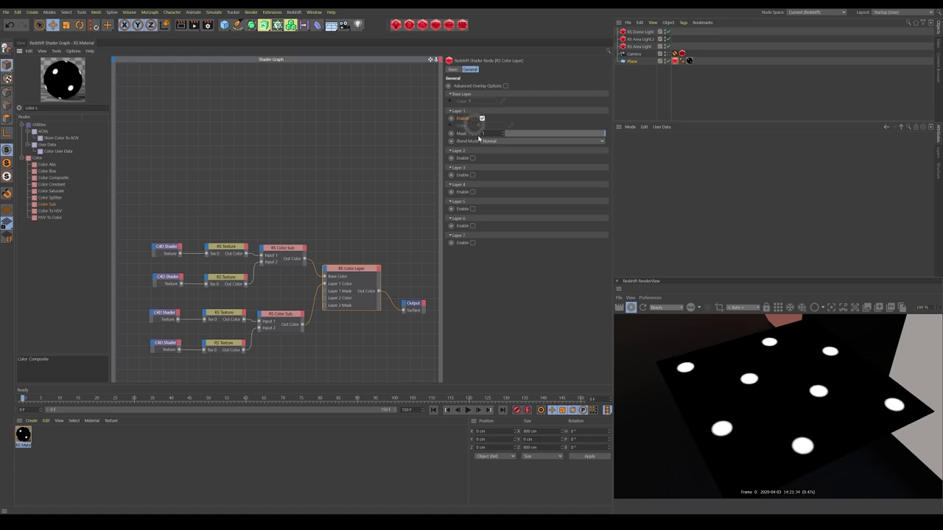
{"action": "left_click", "coordinate": [494, 141]}
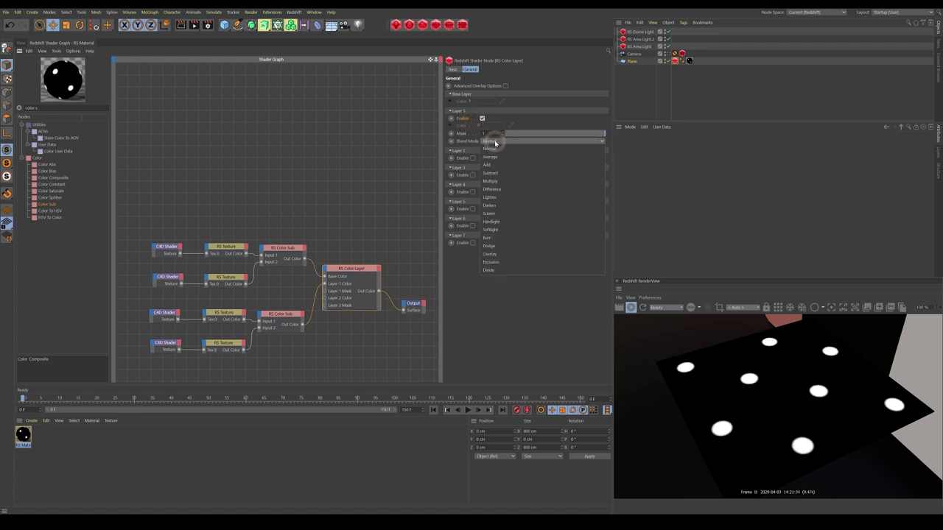
{"action": "left_click", "coordinate": [498, 197]}
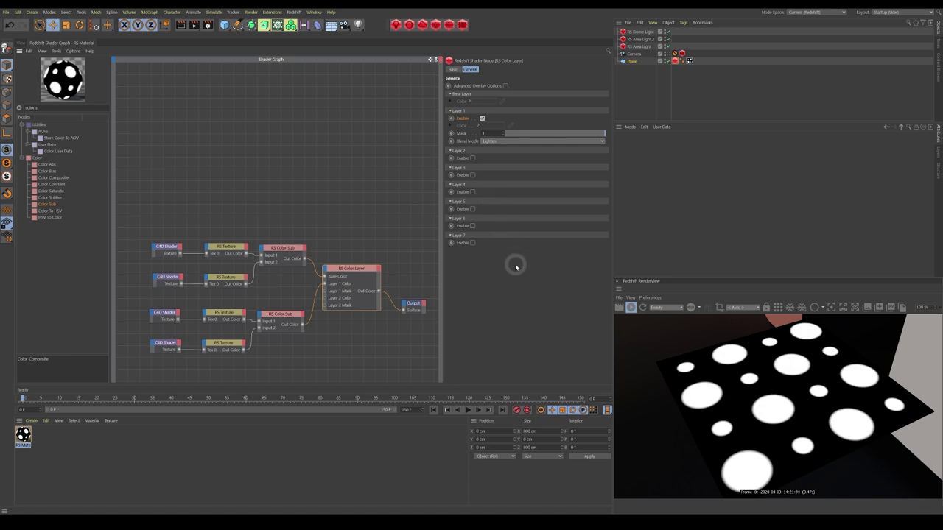
{"action": "left_click", "coordinate": [486, 140]}
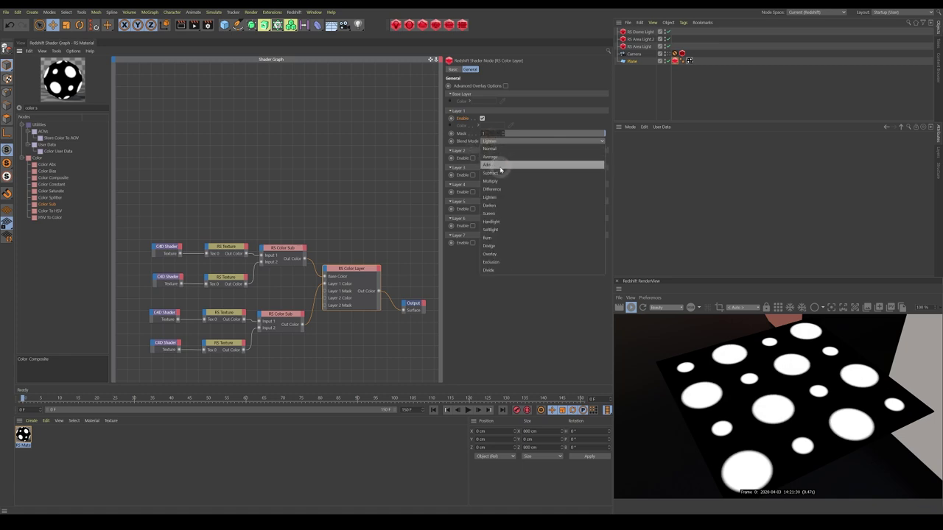
{"action": "left_click", "coordinate": [500, 170]}
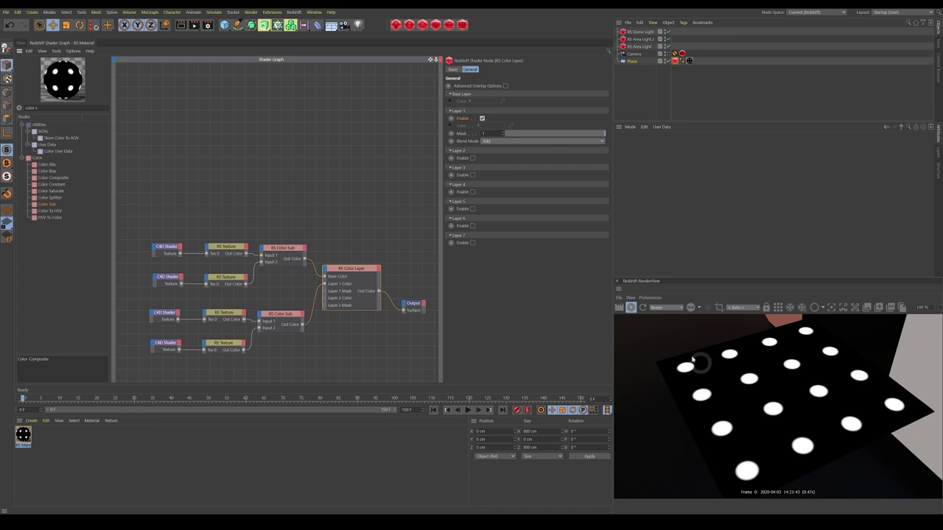
{"action": "left_click", "coordinate": [492, 141]}
{"action": "left_click", "coordinate": [499, 193]}
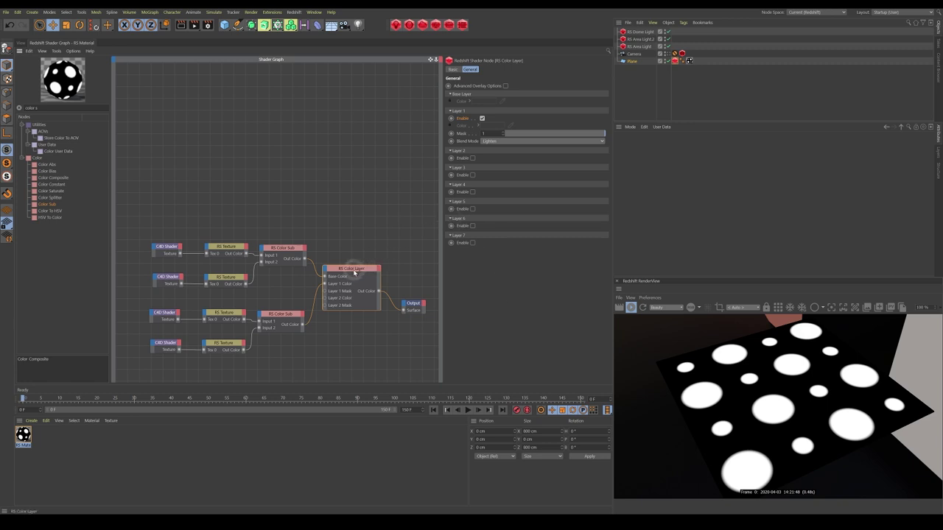
{"action": "left_click_drag", "start_coordinate": [352, 269], "coordinate": [356, 262]}
- Move Output beside RS Color Layer and shift the texture node groups up and left
{"action": "left_click_drag", "start_coordinate": [413, 305], "coordinate": [419, 266]}
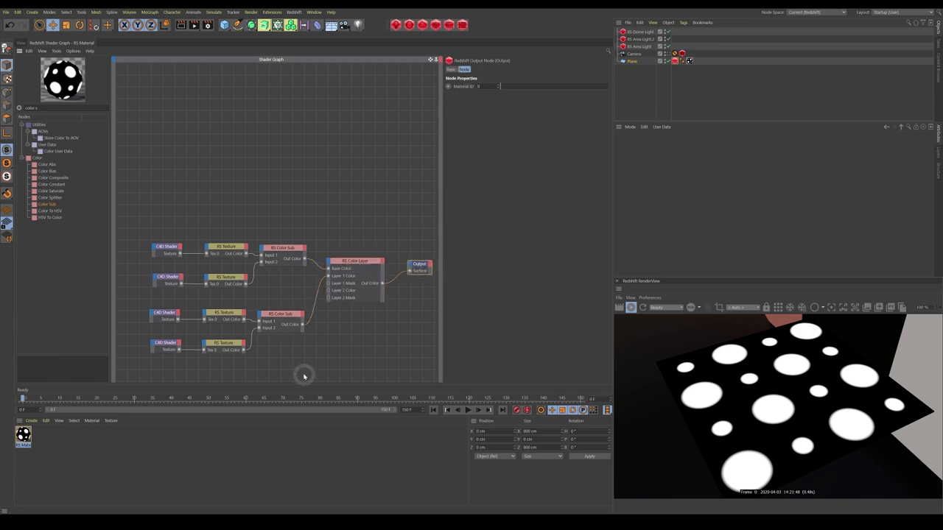
{"action": "left_click_drag", "start_coordinate": [305, 375], "coordinate": [151, 305]}
{"action": "left_click_drag", "start_coordinate": [218, 312], "coordinate": [218, 299]}
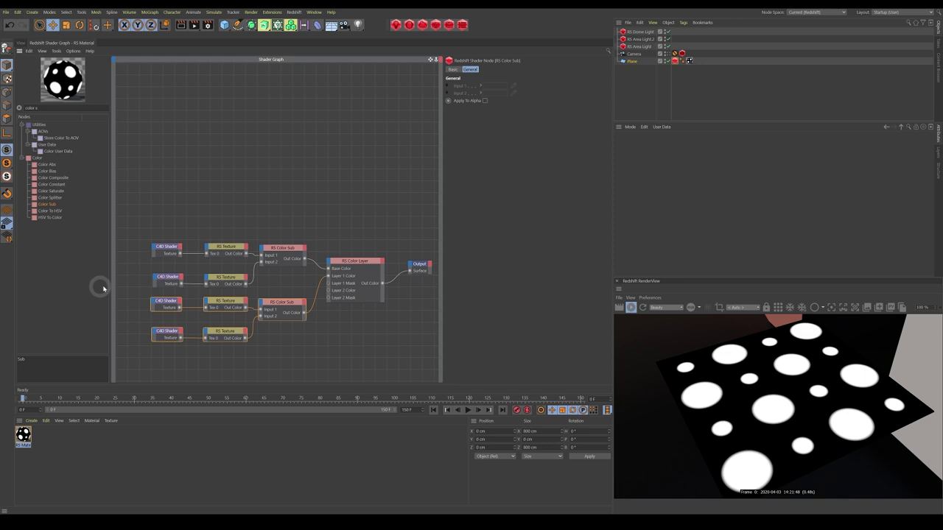
{"action": "left_click_drag", "start_coordinate": [145, 224], "coordinate": [290, 330]}
{"action": "left_click_drag", "start_coordinate": [277, 295], "coordinate": [265, 265]}
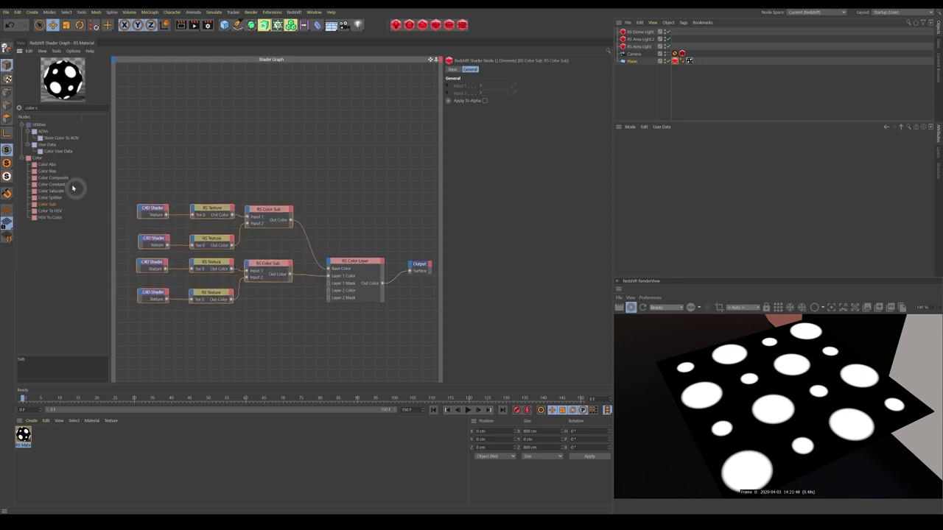
- Search 'c4d' in the Nodes panel and add a C4D Shader below the others
{"action": "left_click", "coordinate": [156, 300]}
{"action": "left_click", "coordinate": [52, 125]}
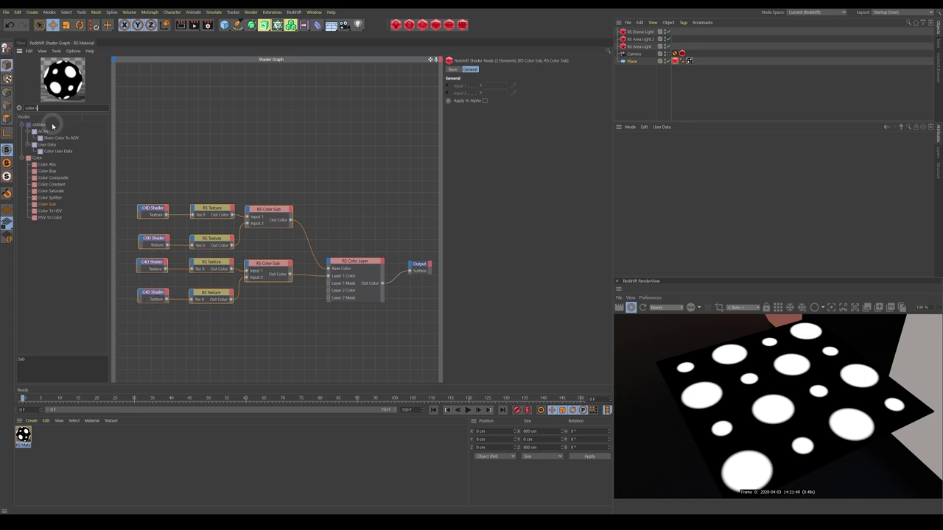
{"action": "left_click", "coordinate": [46, 109]}
{"action": "type", "text": "c4d"}
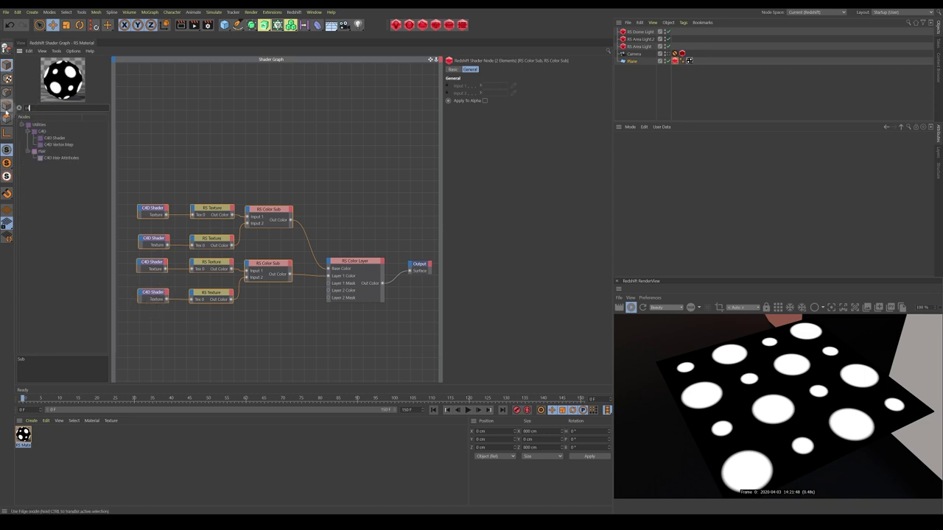
{"action": "left_click_drag", "start_coordinate": [54, 138], "coordinate": [157, 335]}
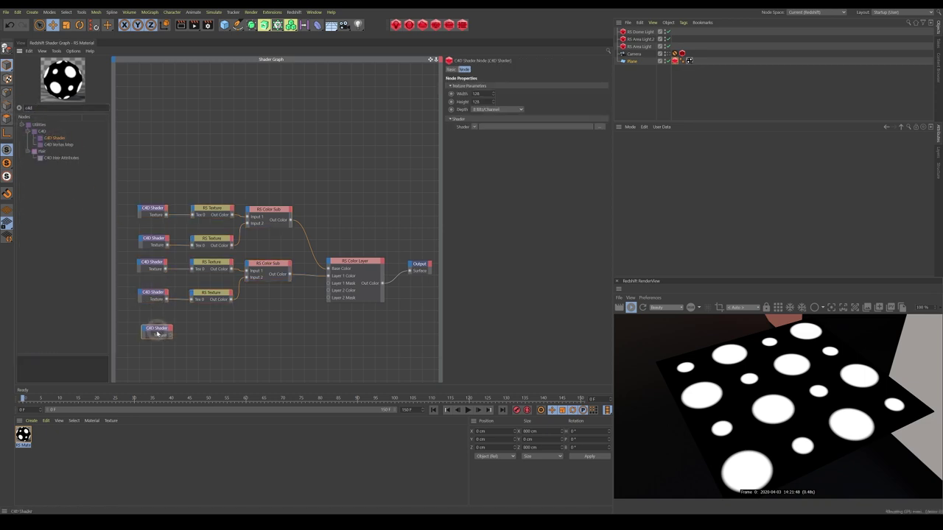
- Duplicate an RS Texture for the new shader and place it beside the new C4D Shader
{"action": "left_click_drag", "start_coordinate": [214, 294], "coordinate": [211, 332]}
{"action": "double_click", "coordinate": [489, 235]}
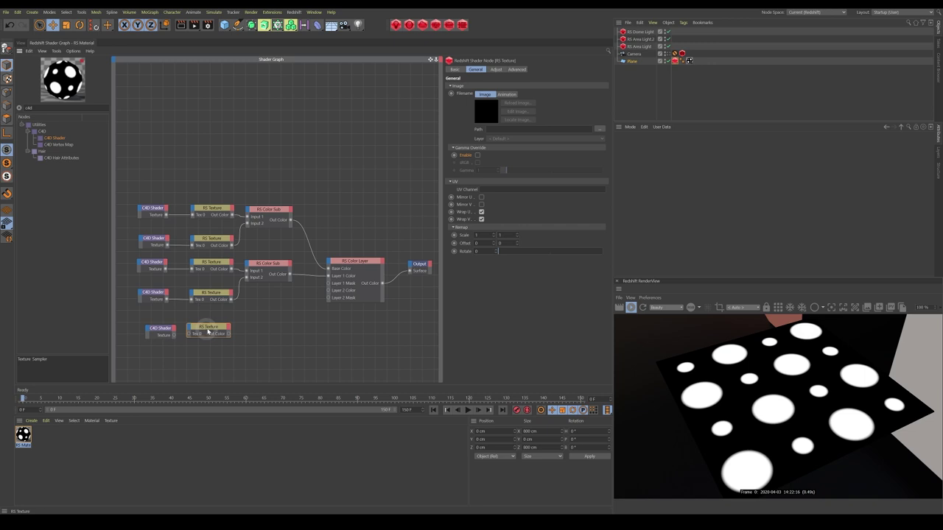
{"action": "left_click_drag", "start_coordinate": [207, 332], "coordinate": [410, 270]}
{"action": "left_click", "coordinate": [163, 332]}
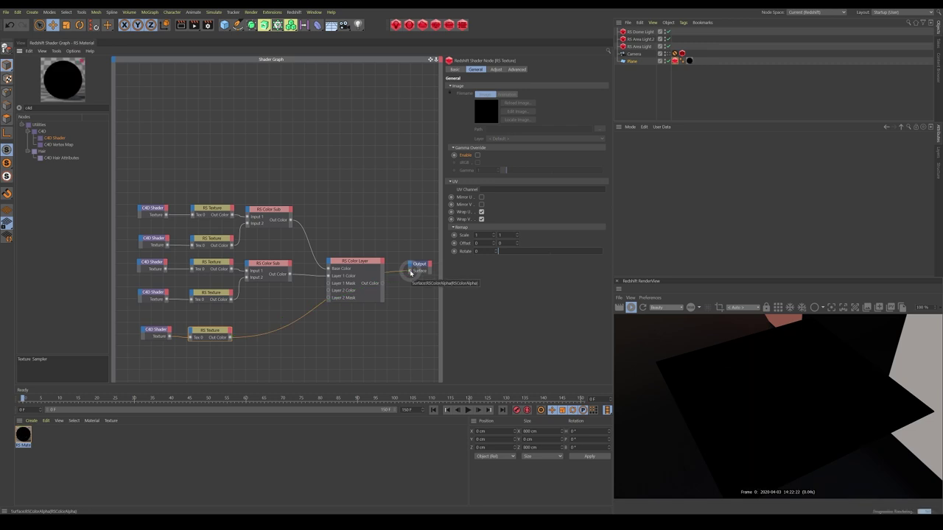
{"action": "left_click", "coordinate": [155, 330]}
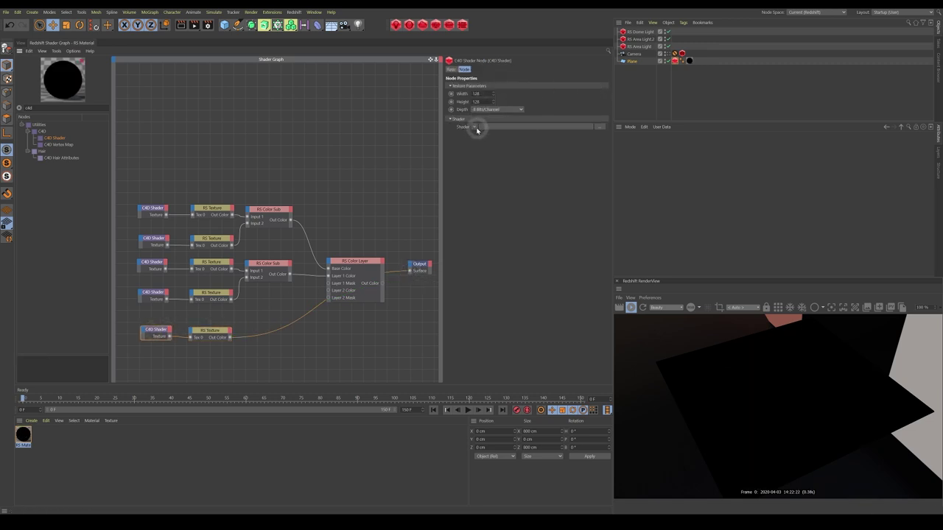
- Make the new C4D Shader a Gradient and widen its black portion
{"action": "left_click", "coordinate": [475, 127]}
{"action": "left_click", "coordinate": [488, 215]}
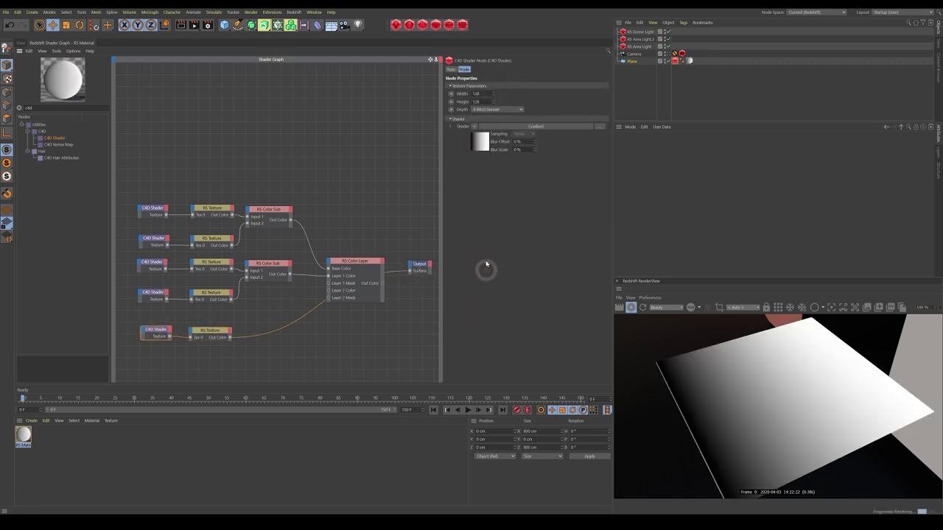
{"action": "left_click", "coordinate": [483, 147]}
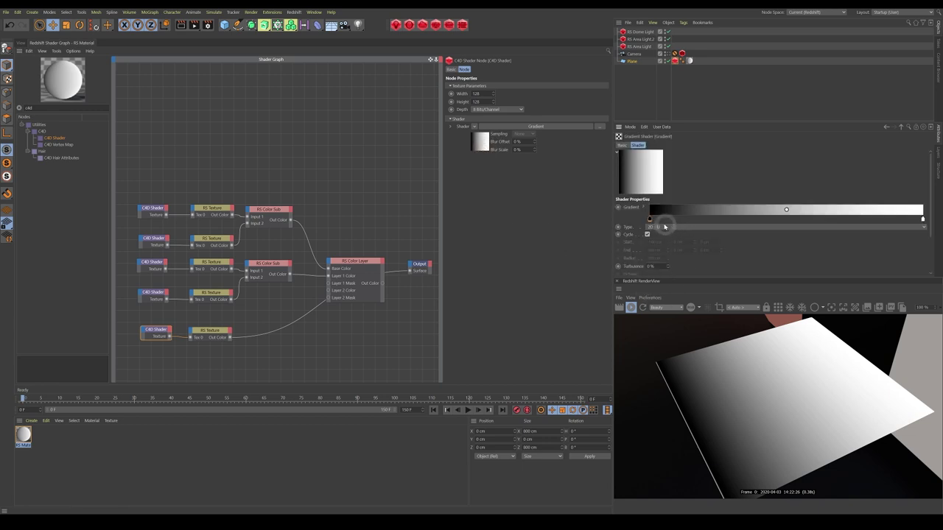
{"action": "left_click_drag", "start_coordinate": [648, 219], "coordinate": [777, 219]}
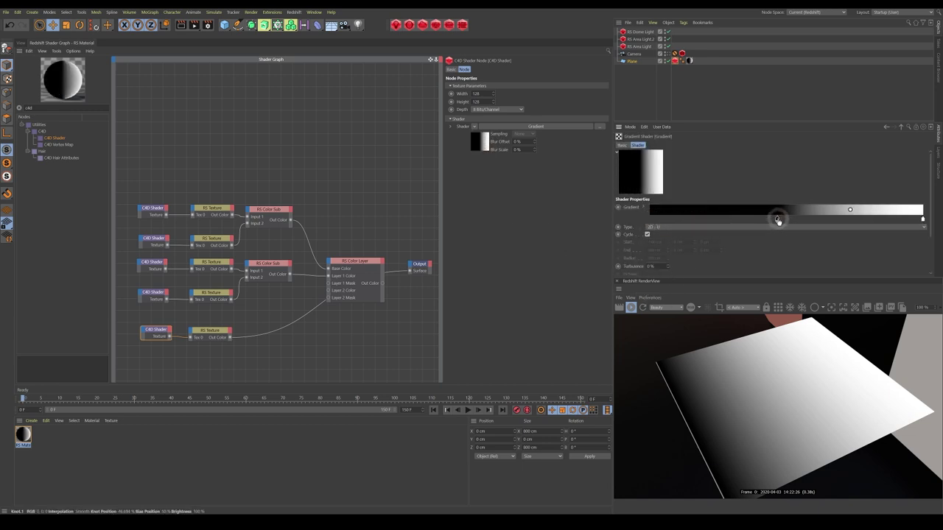
{"action": "left_click", "coordinate": [643, 208]}
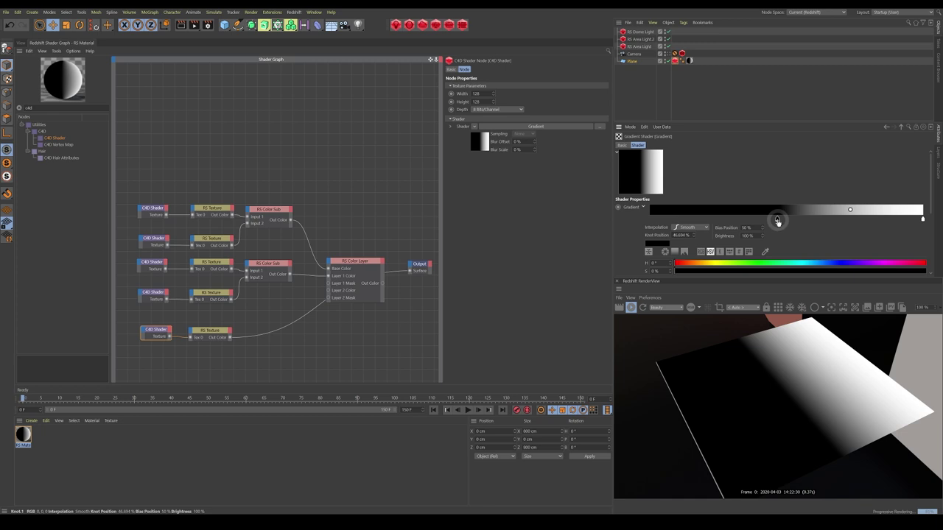
{"action": "double_click", "coordinate": [697, 234]}
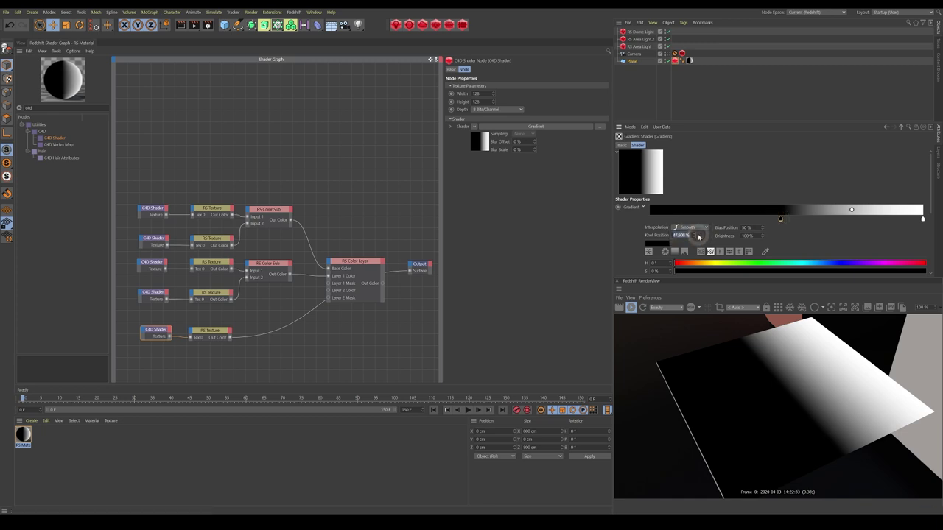
{"action": "key", "text": "Return"}
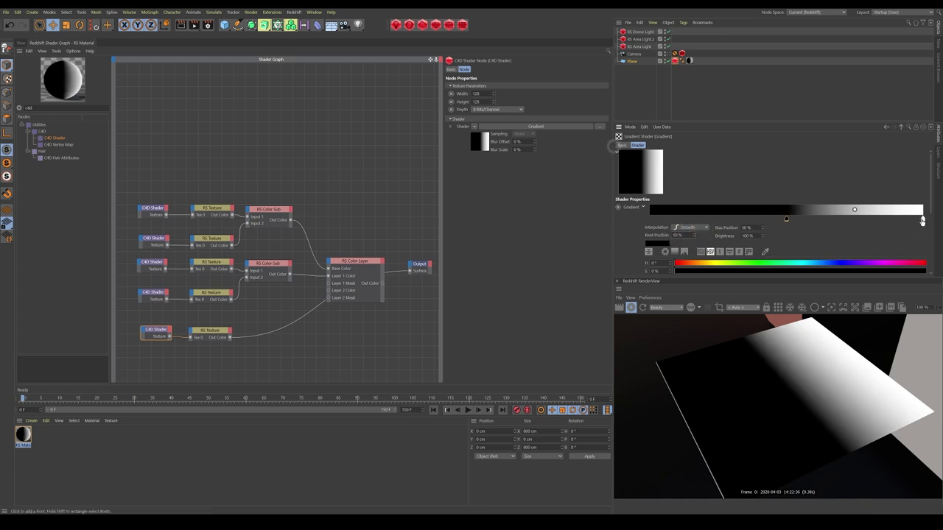
- Pull the white end knot inward and add a new white knot to the gradient
{"action": "left_click_drag", "start_coordinate": [922, 218], "coordinate": [796, 220]}
{"action": "left_click", "coordinate": [733, 219]}
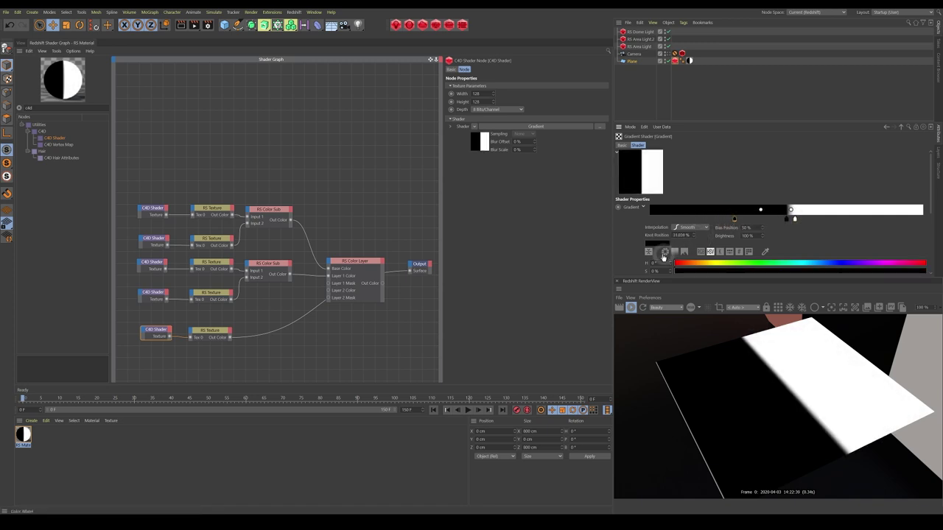
{"action": "scroll", "coordinate": [618, 140], "scroll_direction": "down", "scroll_amount": 3}
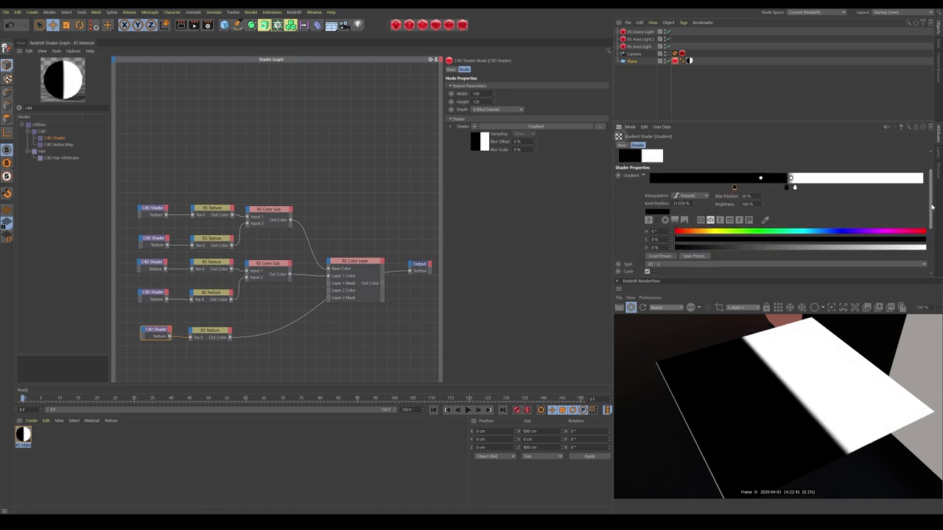
{"action": "left_click_drag", "start_coordinate": [698, 230], "coordinate": [924, 230]}
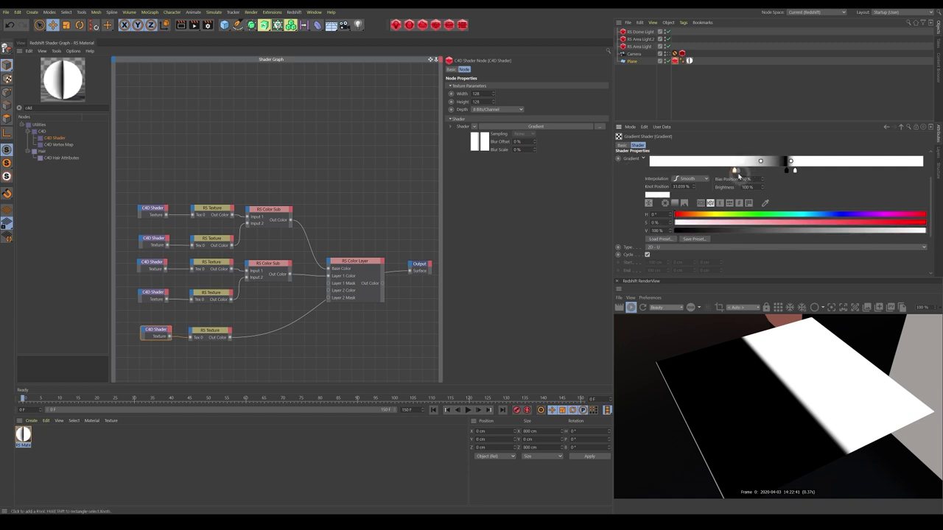
{"action": "left_click_drag", "start_coordinate": [734, 171], "coordinate": [771, 172]}
{"action": "left_click", "coordinate": [735, 174]}
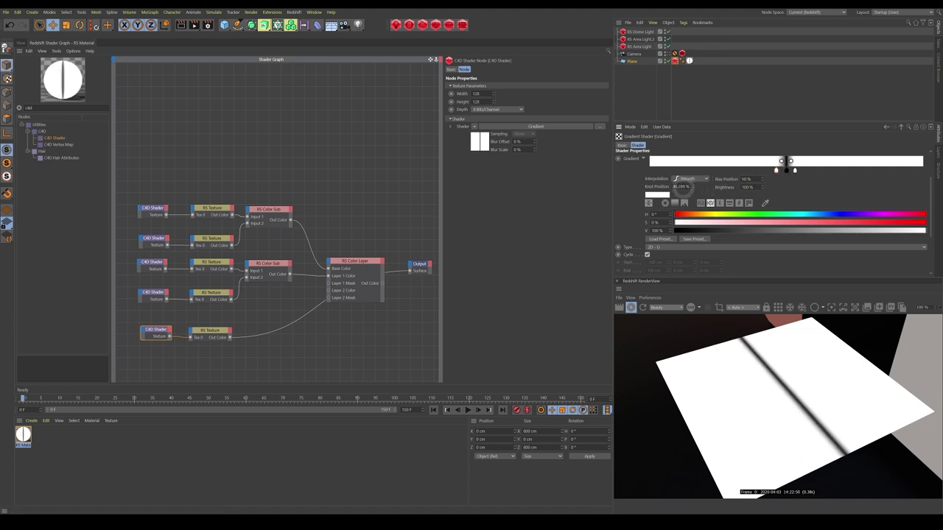
- Set the gradient knot positions to 4 and 55 % to narrow the band
{"action": "double_click", "coordinate": [672, 187]}
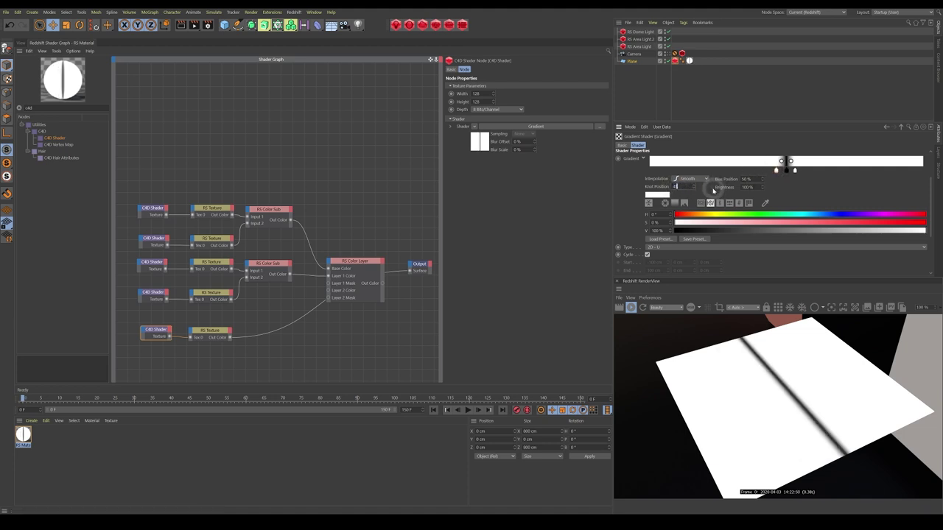
{"action": "type", "text": "45"}
{"action": "left_click", "coordinate": [794, 170]}
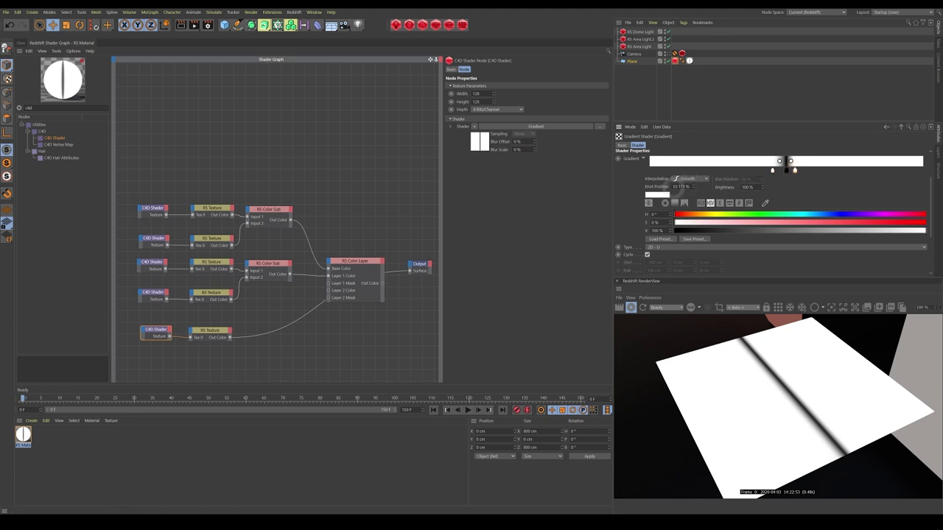
{"action": "double_click", "coordinate": [672, 187]}
{"action": "type", "text": "45"}
{"action": "key", "text": "Return"}
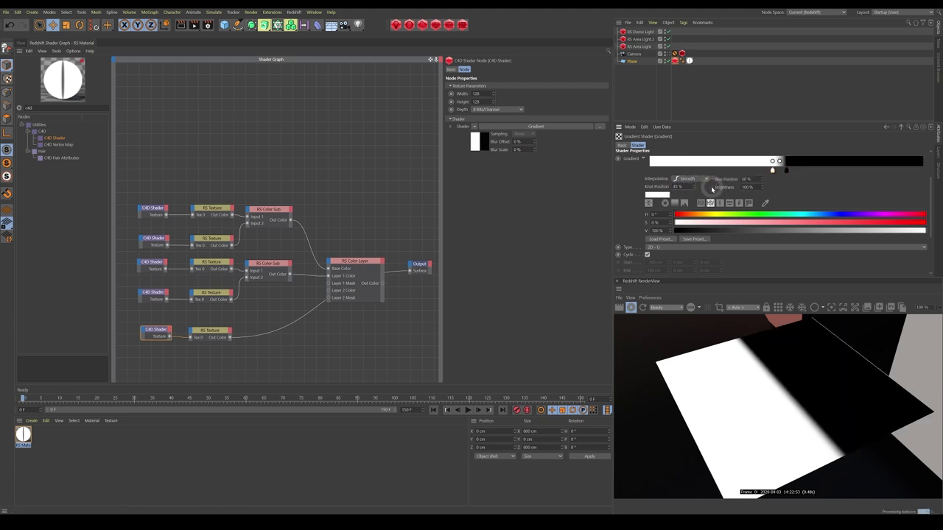
{"action": "key", "text": "ctrl+z"}
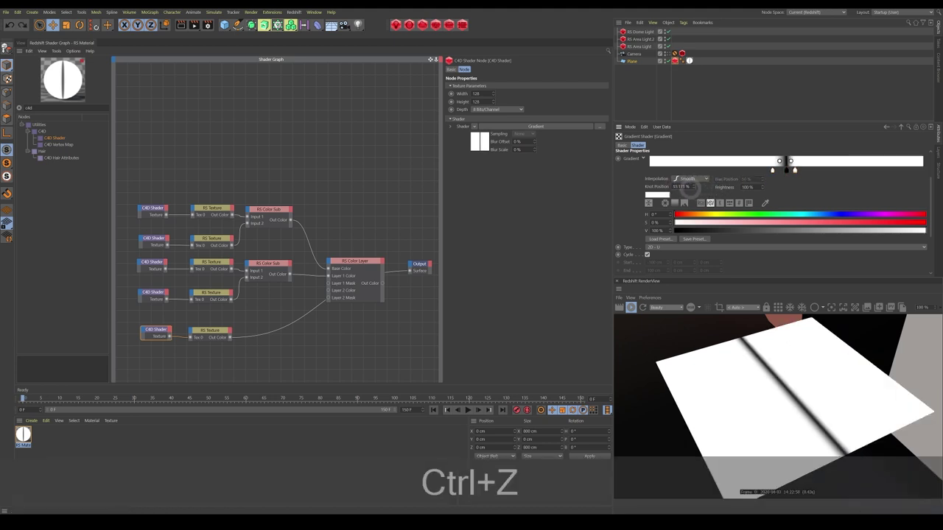
{"action": "type", "text": "5"}
{"action": "key", "text": "Return"}
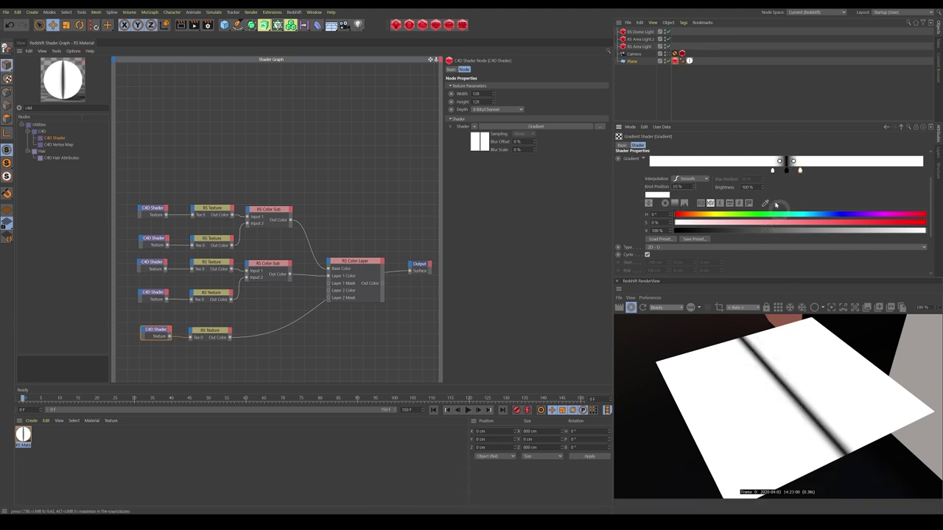
- Make the outer gradient knots black and the middle knot white, leaving one thin stripe
{"action": "left_click", "coordinate": [748, 203]}
{"action": "left_click", "coordinate": [698, 230]}
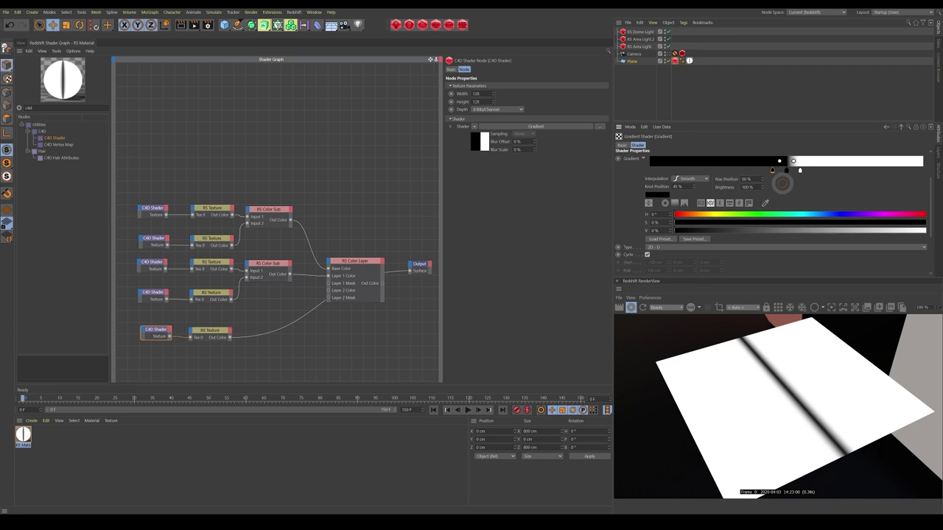
{"action": "left_click", "coordinate": [786, 171]}
{"action": "left_click_drag", "start_coordinate": [820, 231], "coordinate": [675, 230]}
{"action": "left_click", "coordinate": [799, 170]}
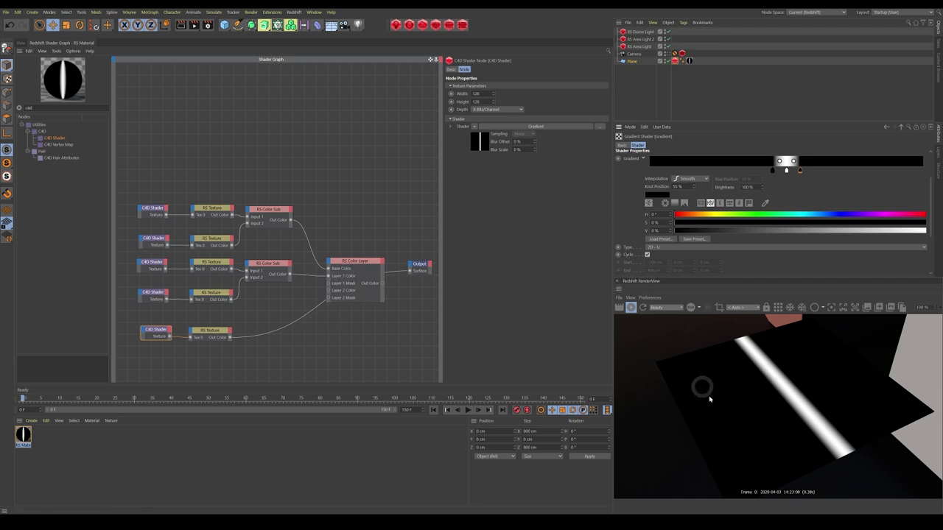
{"action": "left_click", "coordinate": [211, 333]}
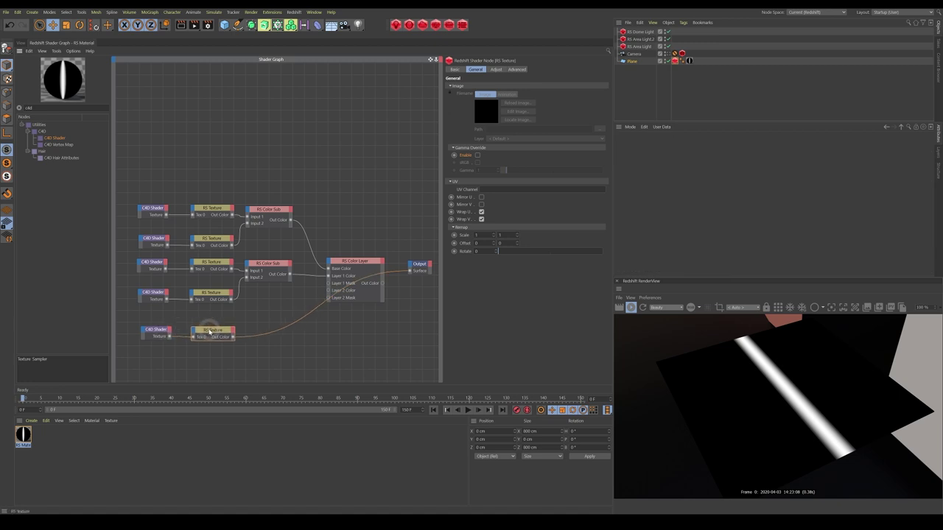
- Tile the stripe texture at UV Scale U 4, move Output aside, and wire toward Layer 2 Color
{"action": "left_click_drag", "start_coordinate": [215, 335], "coordinate": [212, 333]}
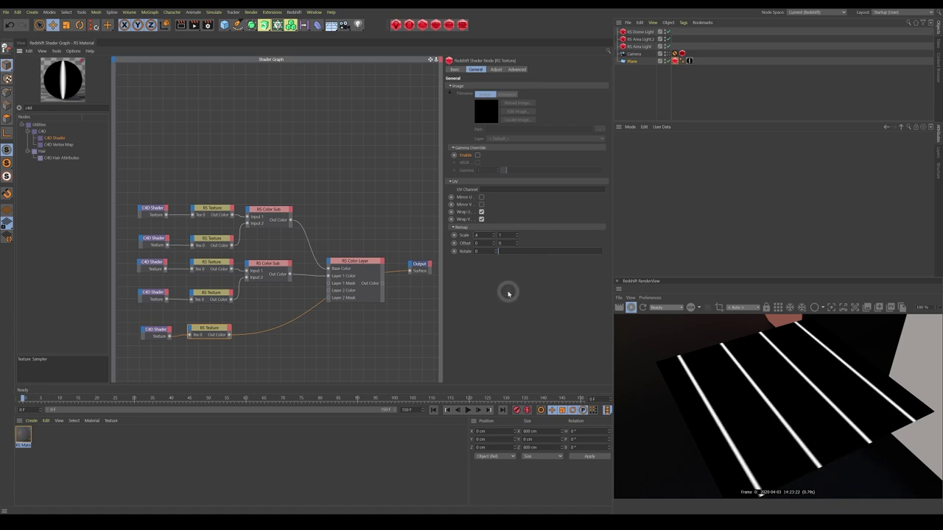
{"action": "mouse_move", "coordinate": [416, 264]}
{"action": "left_mouse_down"}
{"action": "mouse_move", "coordinate": [414, 299]}
{"action": "mouse_move", "coordinate": [413, 278]}
{"action": "left_mouse_up"}
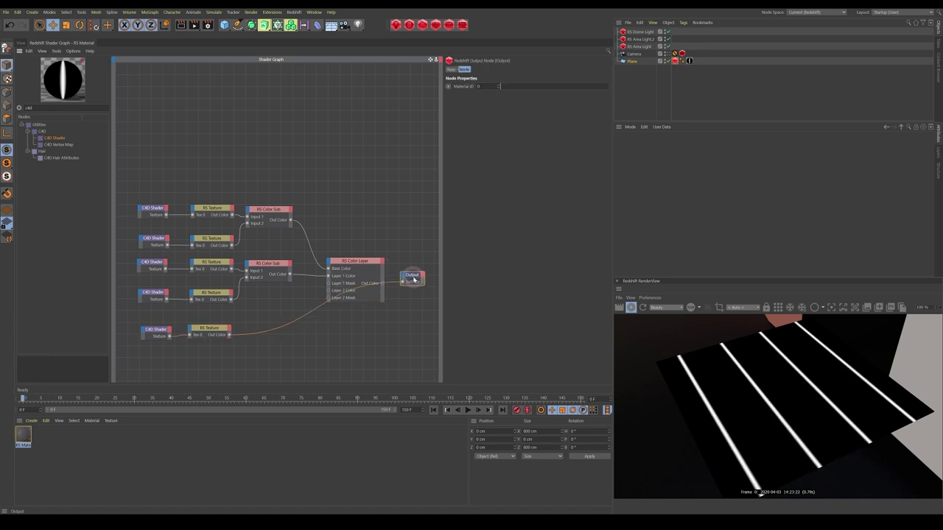
{"action": "left_click", "coordinate": [159, 333]}
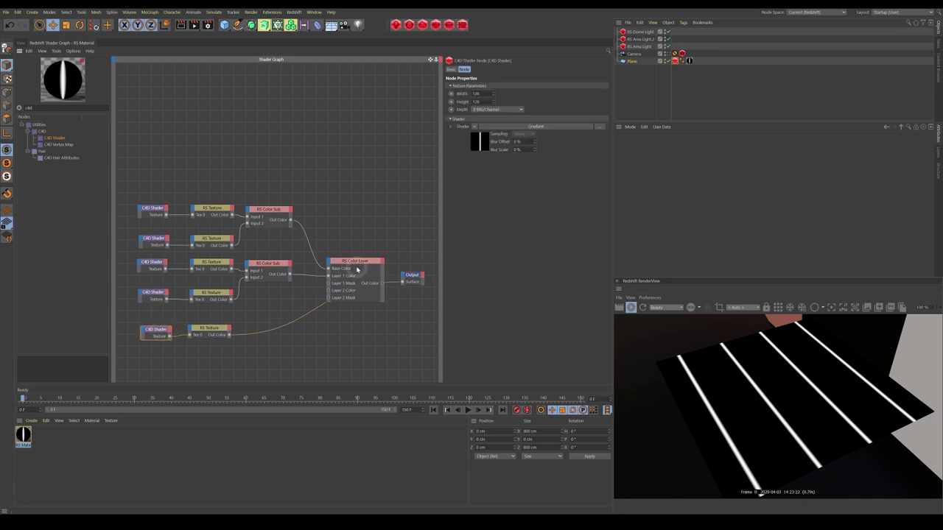
{"action": "left_click_drag", "start_coordinate": [229, 337], "coordinate": [331, 291]}
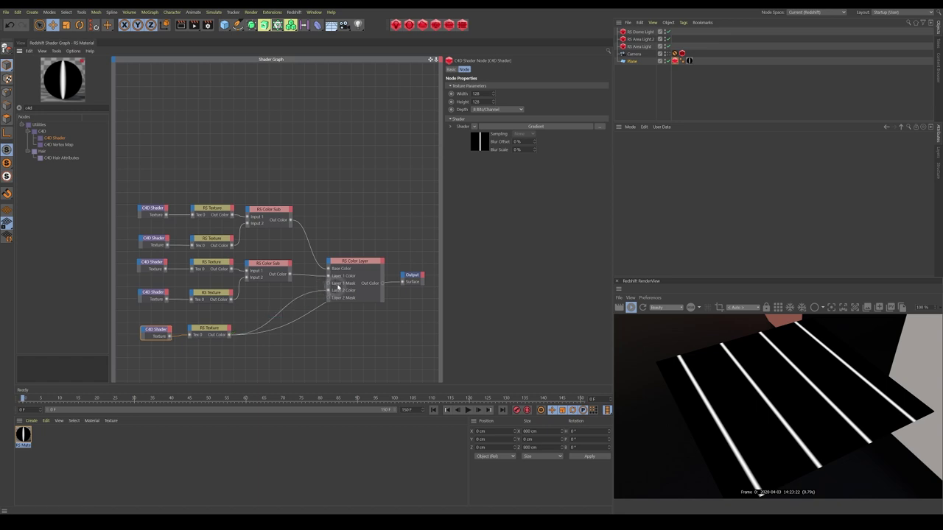
- Plug the stripe texture into Layer 2 Color, enable Layer 2, and set its blending to Lighten
{"action": "left_click", "coordinate": [359, 262]}
{"action": "left_click", "coordinate": [473, 159]}
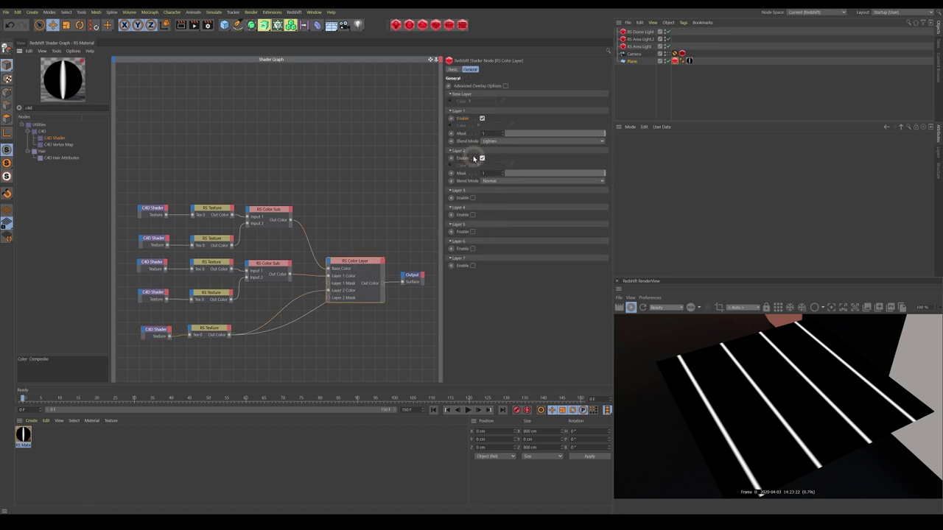
{"action": "left_click", "coordinate": [495, 181]}
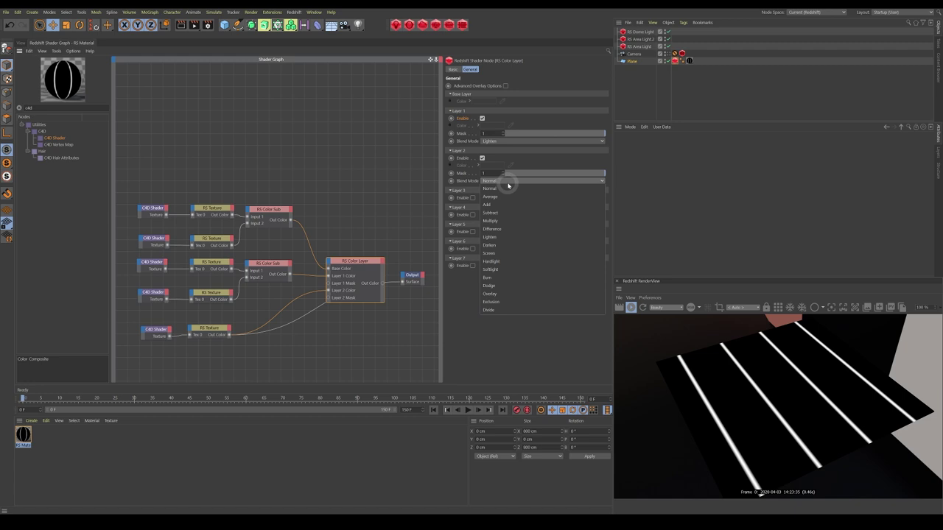
{"action": "left_click", "coordinate": [492, 236]}
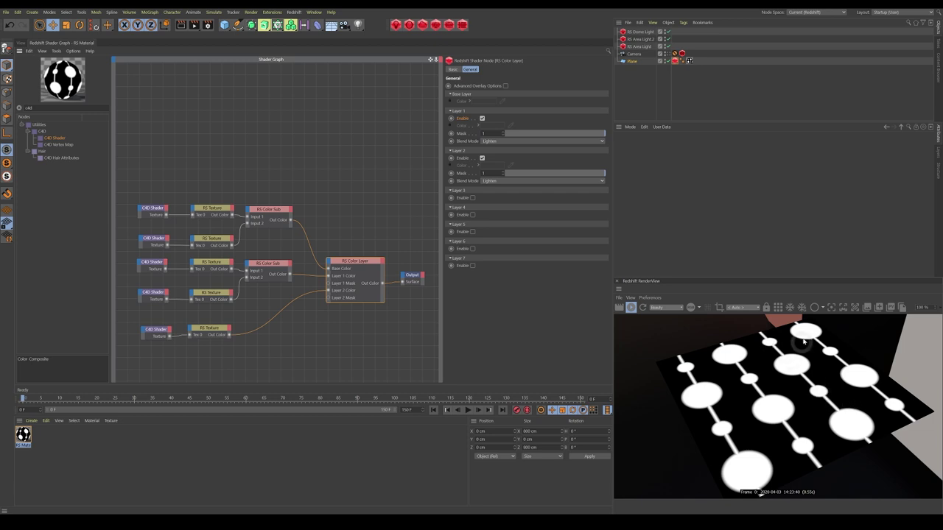
{"action": "left_click_drag", "start_coordinate": [353, 267], "coordinate": [350, 262]}
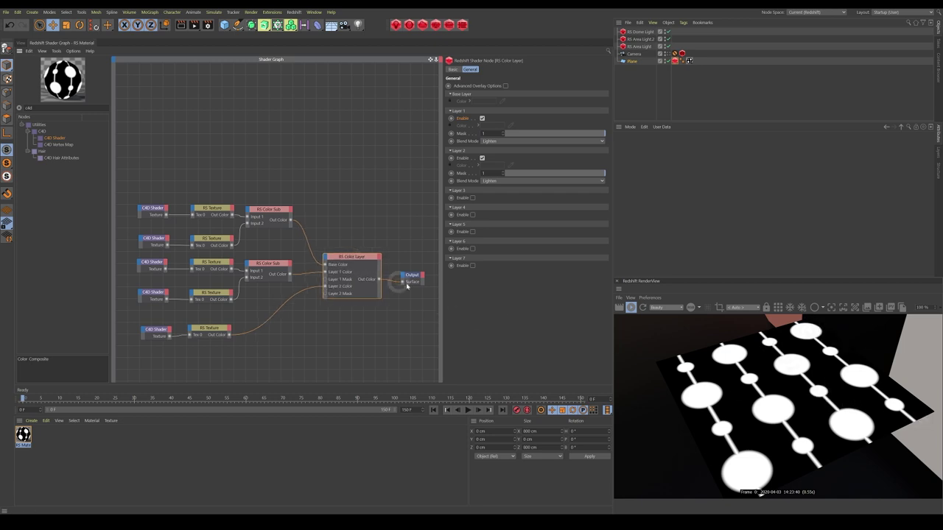
{"action": "left_click", "coordinate": [411, 277]}
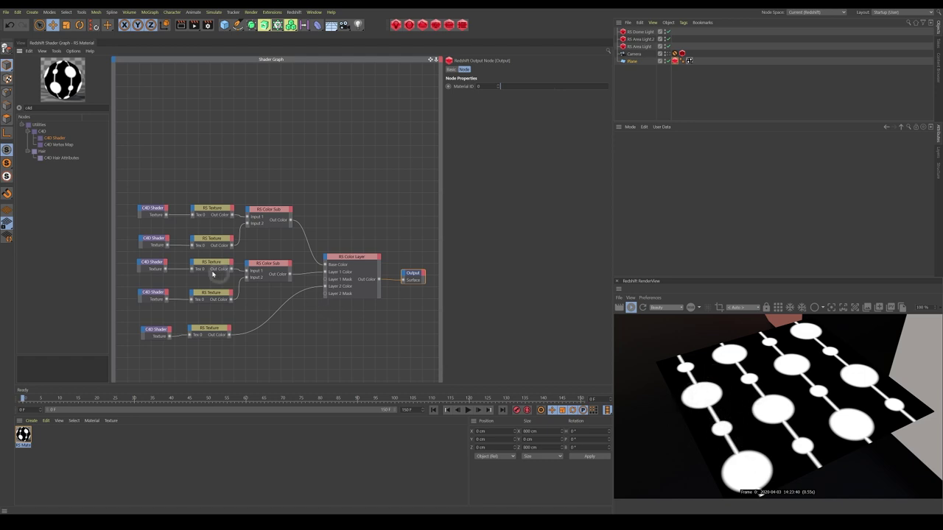
{"action": "left_click", "coordinate": [153, 264]}
- Set the circle gradient's white knot value to 80%
{"action": "left_click", "coordinate": [479, 142]}
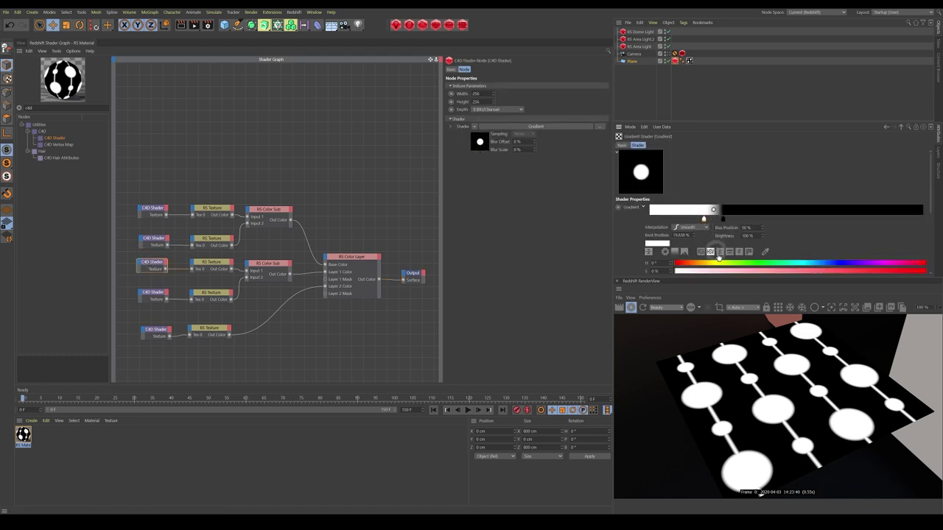
{"action": "scroll", "coordinate": [766, 260], "scroll_direction": "down", "scroll_amount": 2}
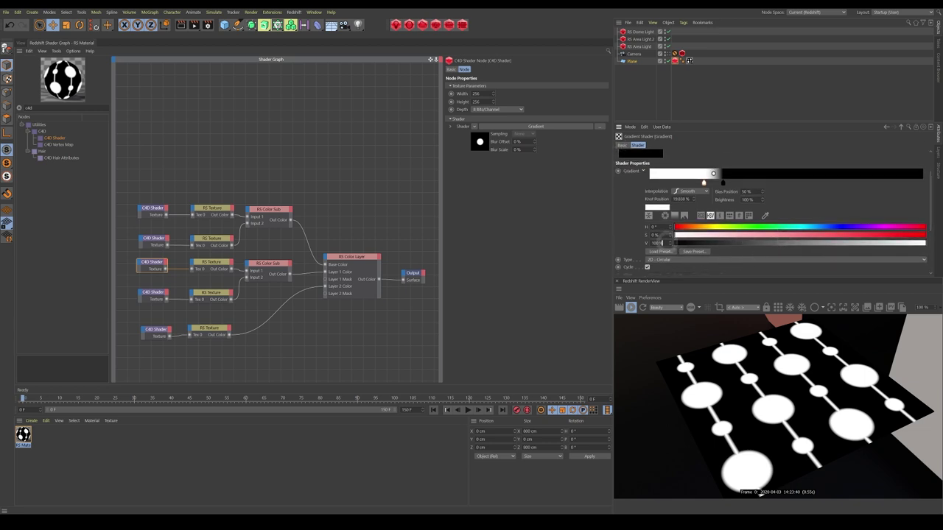
{"action": "left_click_drag", "start_coordinate": [661, 243], "coordinate": [600, 246]}
{"action": "type", "text": "80"}
{"action": "key", "text": "Return"}
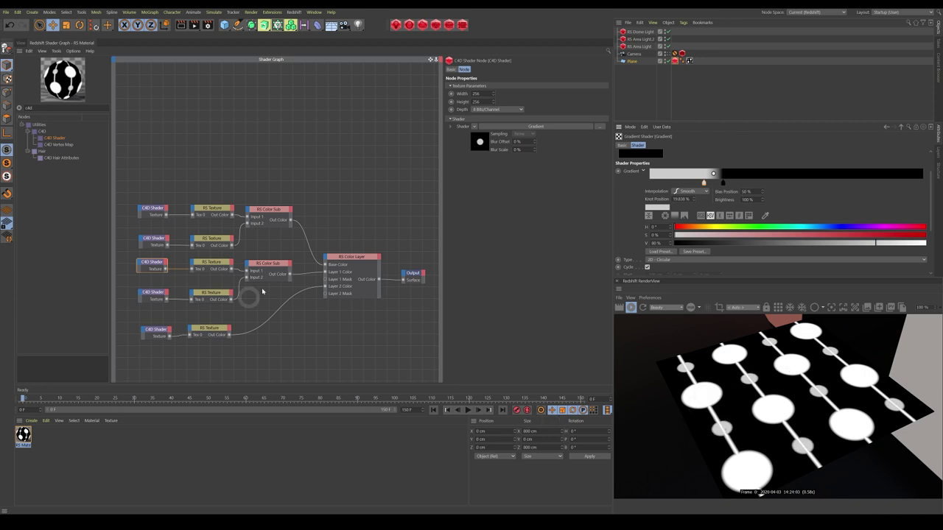
- Set the stripe gradient's white knot value to 50% and move that shader node up
{"action": "left_click", "coordinate": [153, 295]}
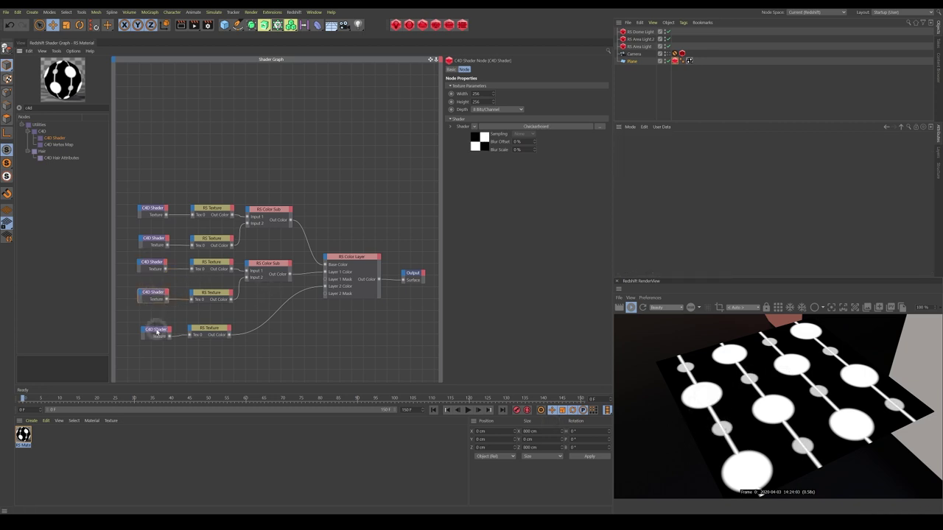
{"action": "left_click", "coordinate": [157, 331]}
{"action": "left_click", "coordinate": [479, 140]}
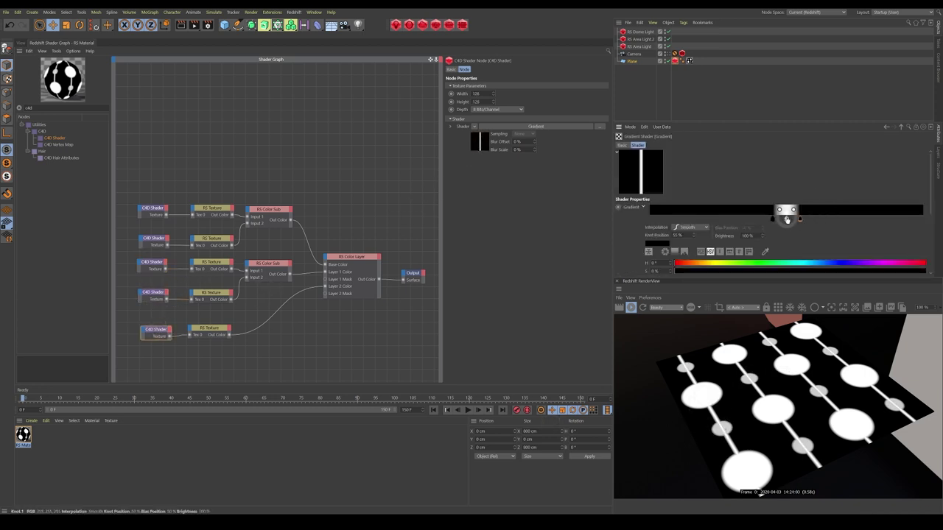
{"action": "left_click", "coordinate": [786, 212]}
{"action": "scroll", "coordinate": [932, 215], "scroll_direction": "down", "scroll_amount": 3}
{"action": "scroll", "coordinate": [931, 215], "scroll_direction": "down", "scroll_amount": 2}
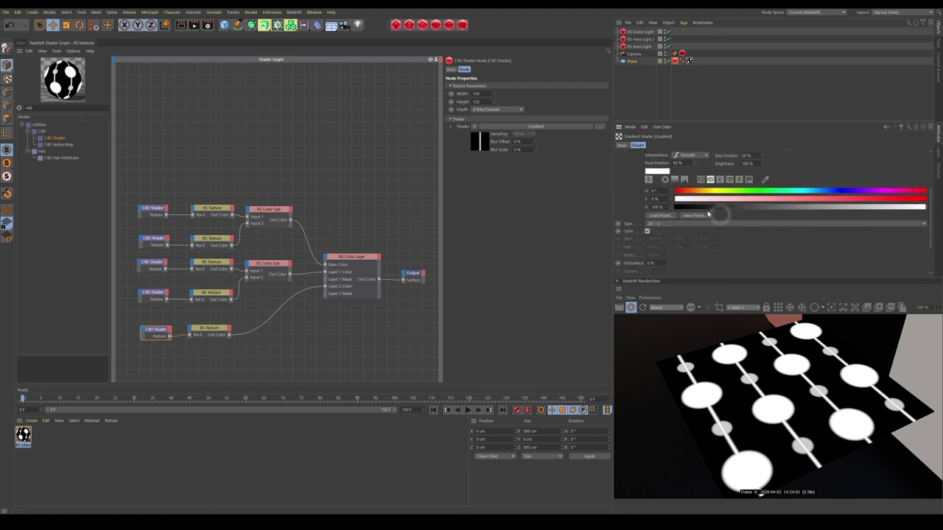
{"action": "left_click_drag", "start_coordinate": [660, 207], "coordinate": [618, 213]}
{"action": "type", "text": "5"}
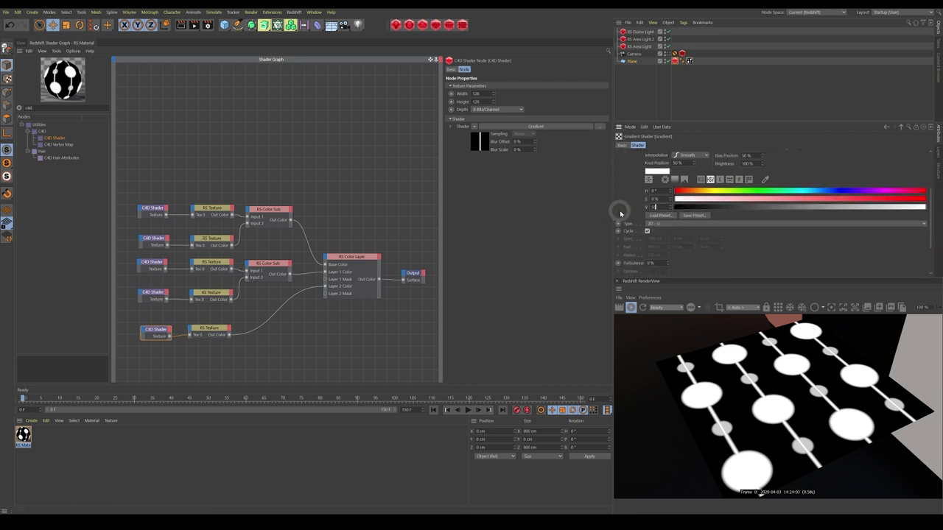
{"action": "type", "text": "0"}
{"action": "key", "text": "Return"}
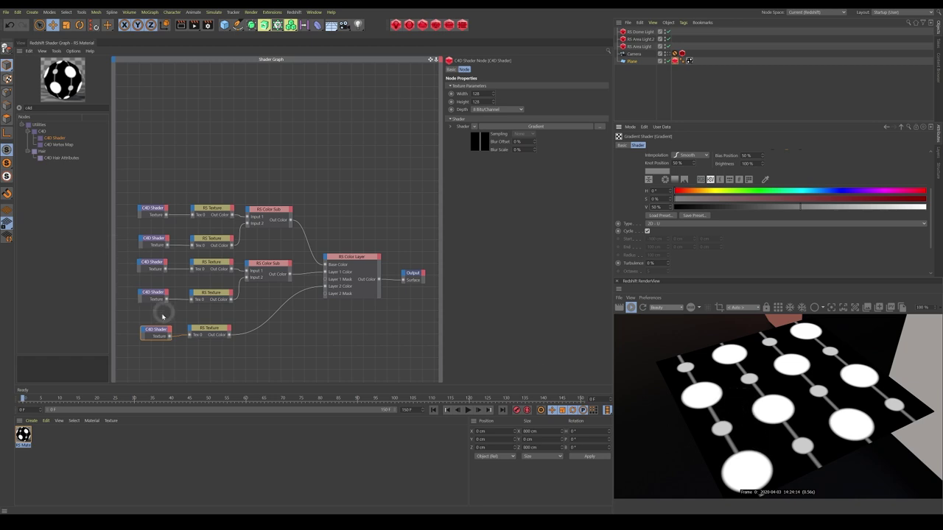
{"action": "left_click_drag", "start_coordinate": [156, 329], "coordinate": [151, 322]}
- Tidy the bottom nodes and add a new C4D Shader set to Gradient
{"action": "left_click_drag", "start_coordinate": [213, 333], "coordinate": [215, 321]}
{"action": "left_click_drag", "start_coordinate": [152, 325], "coordinate": [152, 322]}
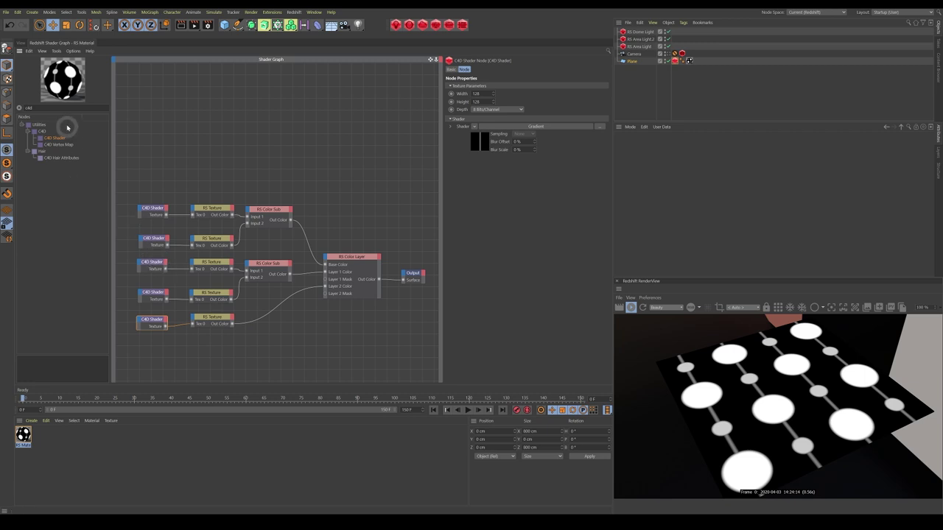
{"action": "left_click_drag", "start_coordinate": [55, 139], "coordinate": [152, 354]}
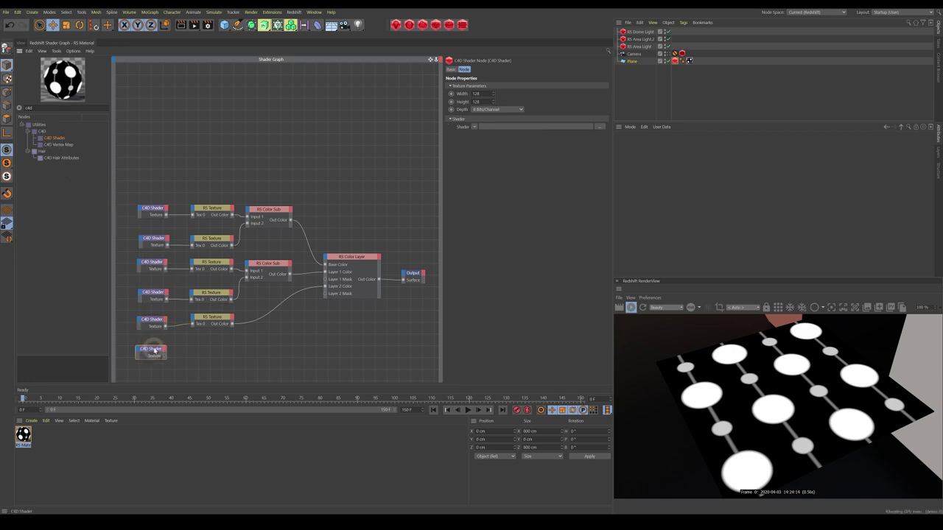
{"action": "left_click", "coordinate": [475, 127]}
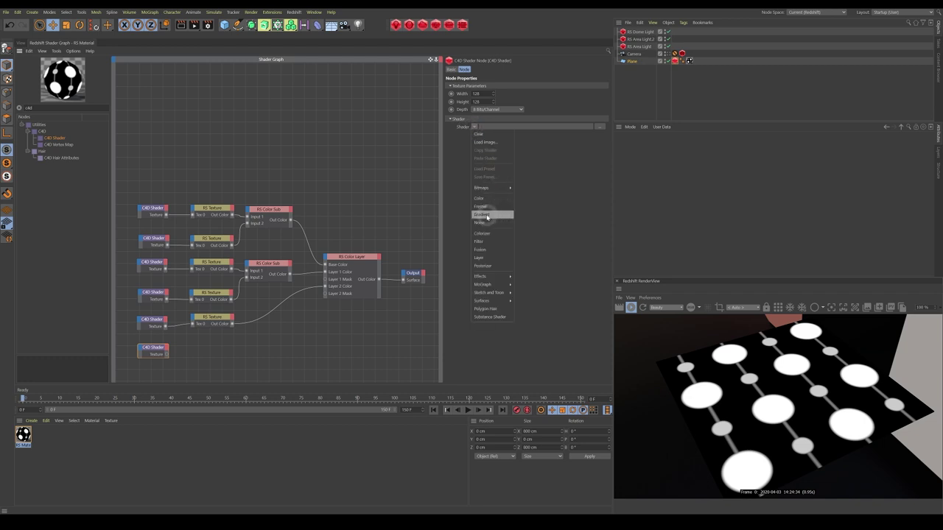
{"action": "left_click", "coordinate": [477, 209]}
- Duplicate the RS Texture, feed the gradient into its Tex 0, and wire it to Layer 2 Mask
{"action": "left_click_drag", "start_coordinate": [213, 318], "coordinate": [215, 346], "text": "ctrl"}
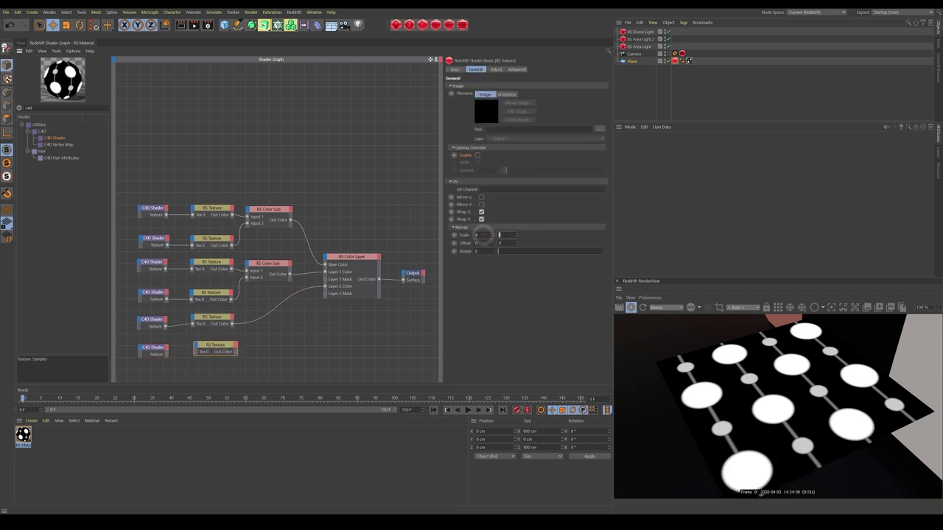
{"action": "left_click", "coordinate": [167, 351]}
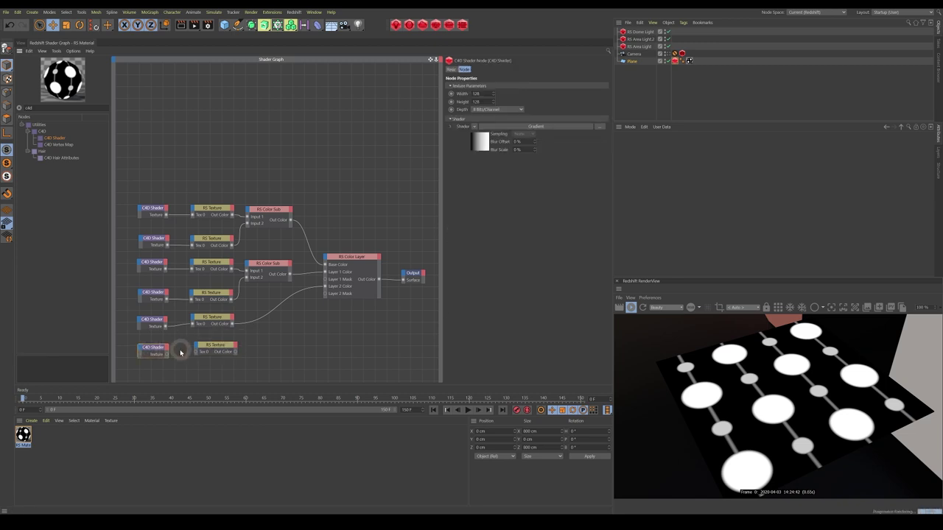
{"action": "left_click_drag", "start_coordinate": [196, 354], "coordinate": [196, 352]}
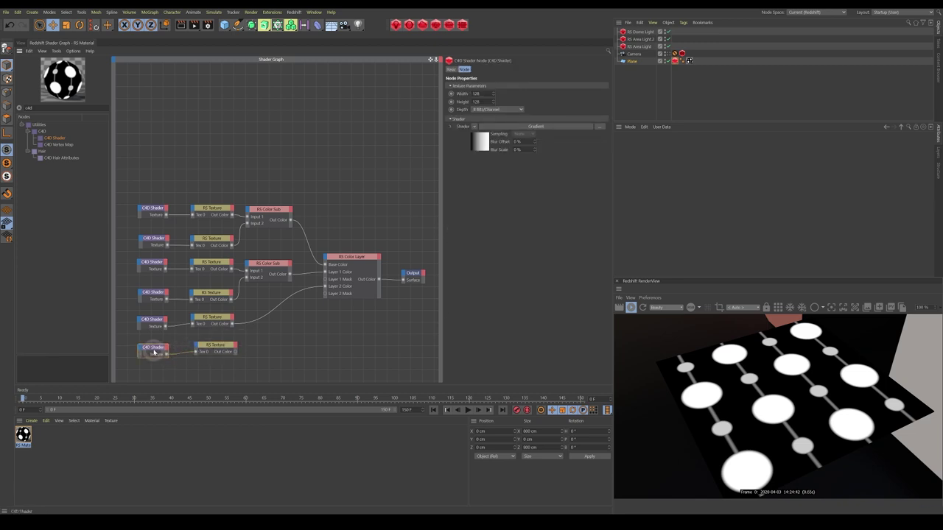
{"action": "left_click", "coordinate": [475, 155]}
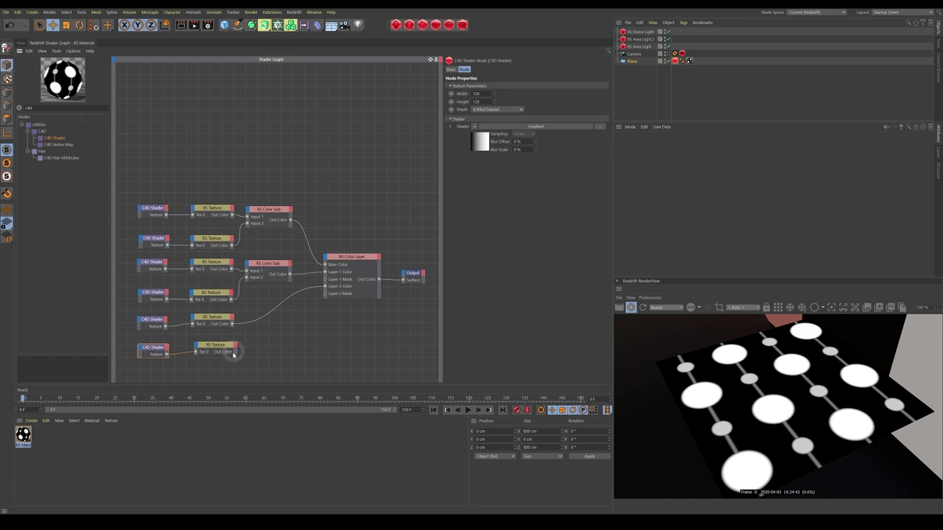
{"action": "left_click_drag", "start_coordinate": [236, 353], "coordinate": [324, 293]}
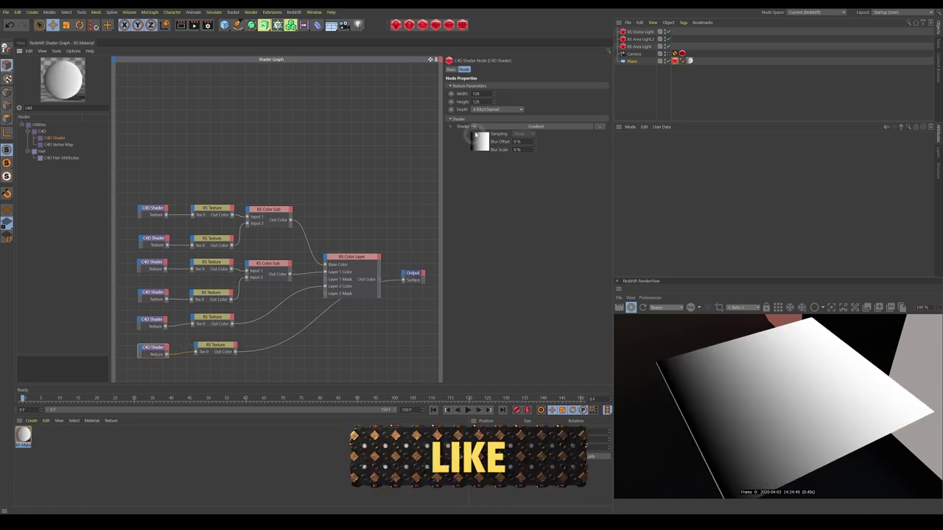
{"action": "left_click", "coordinate": [474, 126]}
{"action": "left_click", "coordinate": [481, 225]}
{"action": "left_click", "coordinate": [478, 141]}
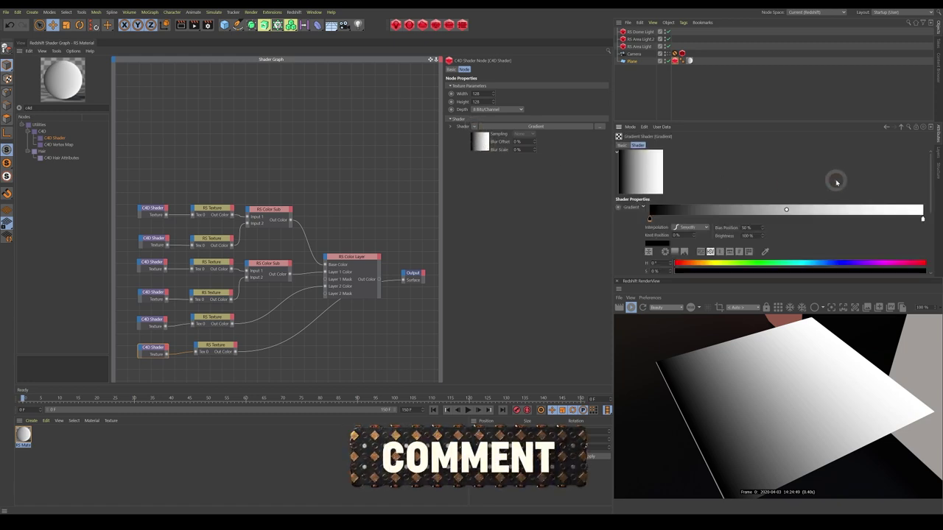
- Switch the new gradient's type to 2D - Star
{"action": "scroll", "coordinate": [836, 182], "scroll_direction": "down", "scroll_amount": 2}
{"action": "left_click", "coordinate": [732, 208]}
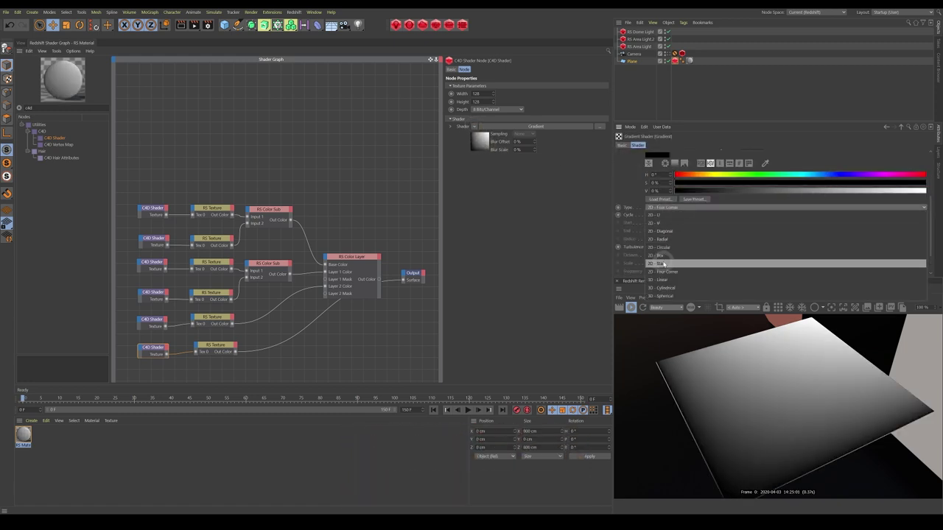
{"action": "left_click", "coordinate": [662, 263]}
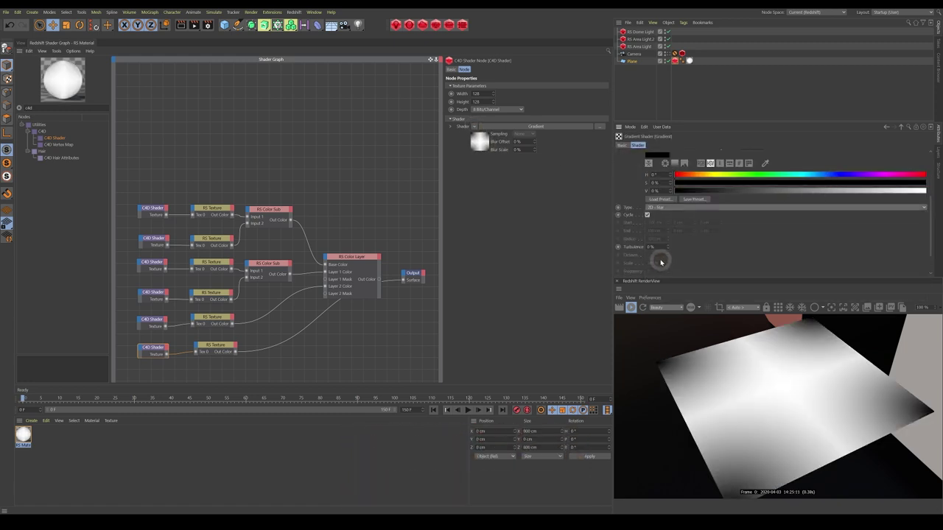
{"action": "left_click", "coordinate": [893, 241]}
{"action": "scroll", "coordinate": [931, 248], "scroll_direction": "up", "scroll_amount": 3}
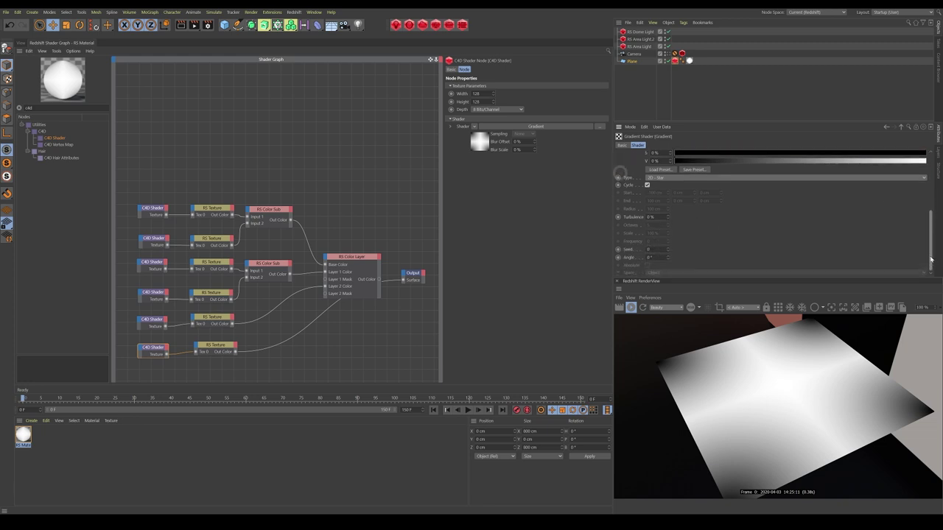
- Give the bottom RS Texture a Remap Scale of 4 to tile the pattern
{"action": "left_click", "coordinate": [212, 350]}
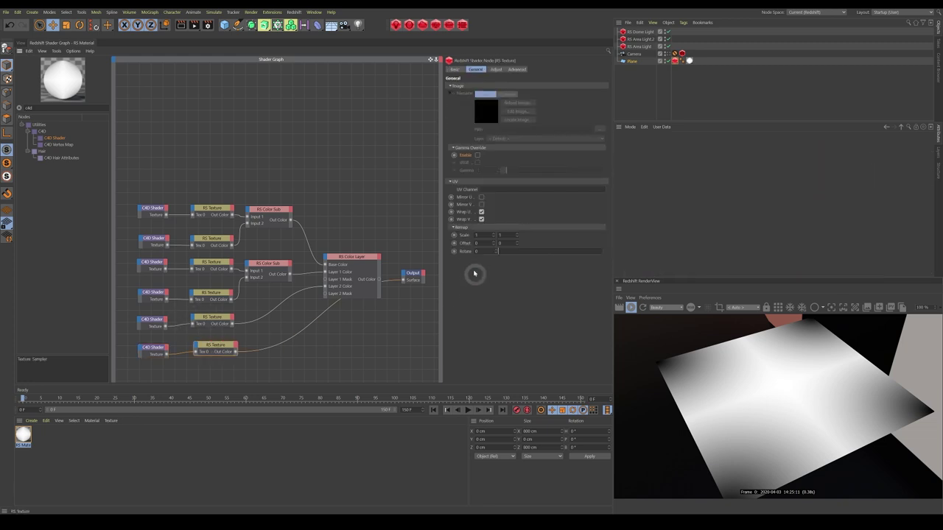
{"action": "left_click", "coordinate": [482, 235]}
{"action": "type", "text": "4"}
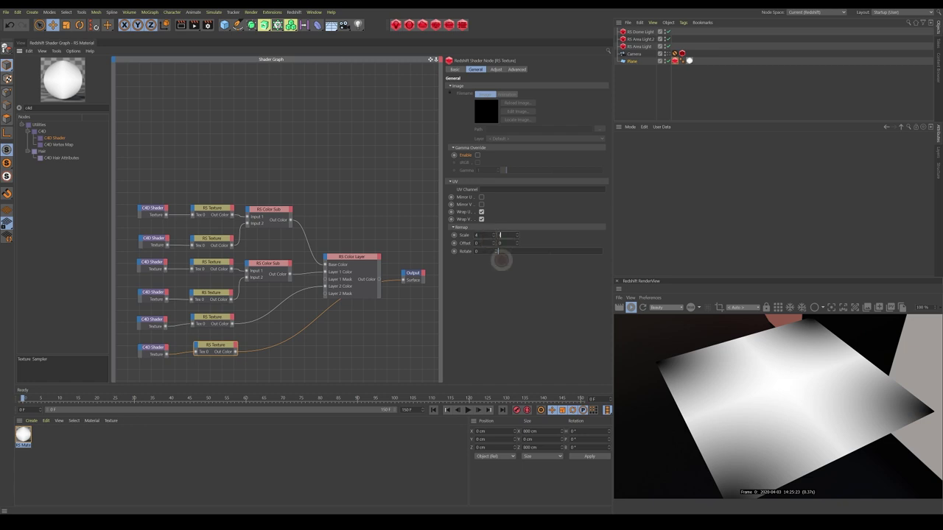
{"action": "left_click", "coordinate": [504, 324]}
{"action": "left_click", "coordinate": [359, 335]}
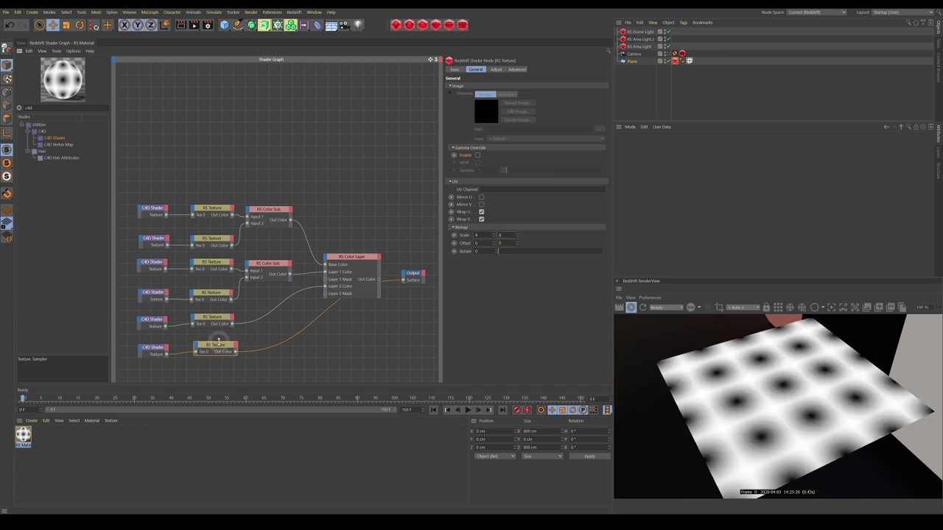
- Reposition the star gradient's black and white knots, placing black near 21%
{"action": "left_click", "coordinate": [157, 347]}
{"action": "left_click", "coordinate": [479, 141]}
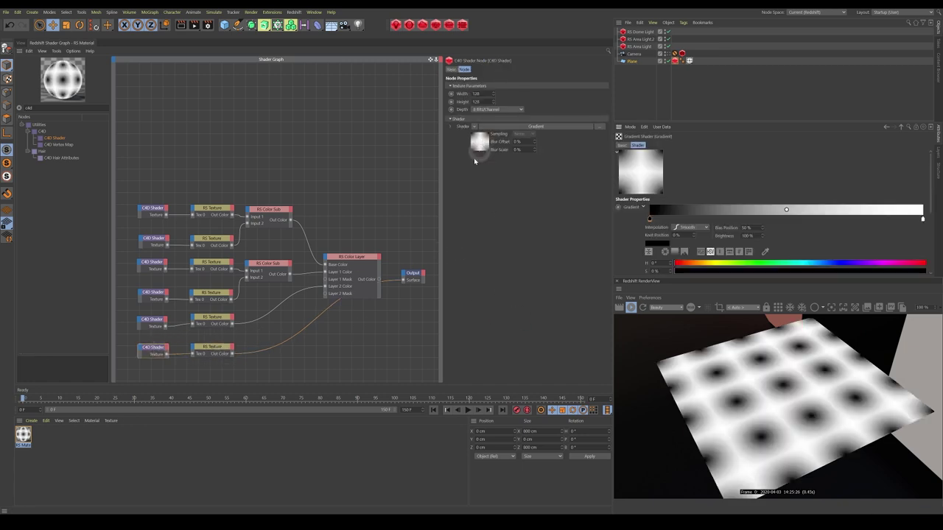
{"action": "left_click_drag", "start_coordinate": [656, 221], "coordinate": [711, 218]}
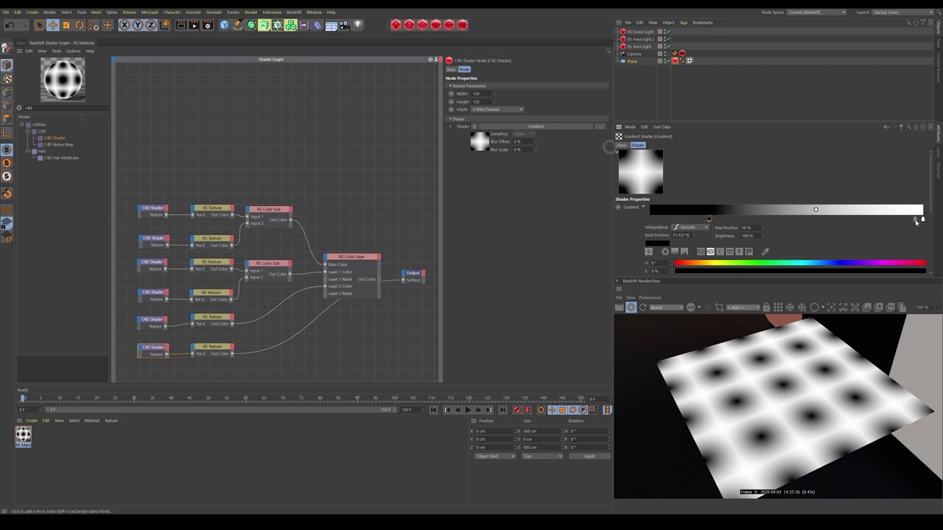
{"action": "left_click_drag", "start_coordinate": [920, 219], "coordinate": [798, 221]}
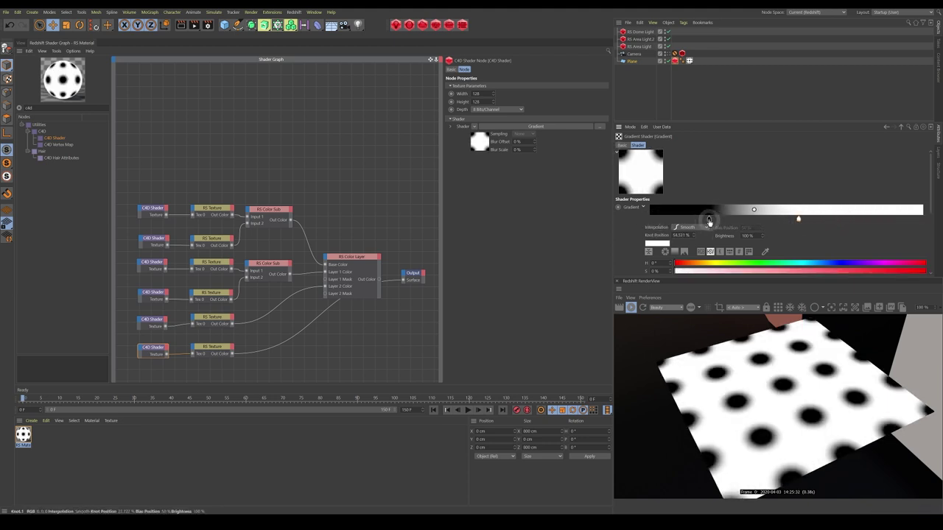
{"action": "left_click_drag", "start_coordinate": [712, 218], "coordinate": [757, 218]}
{"action": "left_click", "coordinate": [807, 219]}
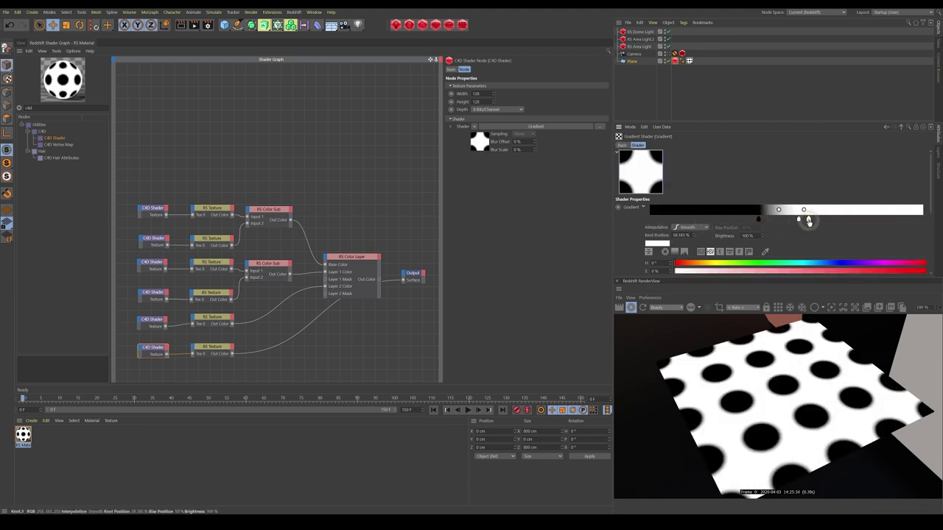
{"action": "scroll", "coordinate": [811, 236], "scroll_direction": "down", "scroll_amount": 1}
{"action": "left_click_drag", "start_coordinate": [800, 199], "coordinate": [717, 202]}
{"action": "left_click_drag", "start_coordinate": [807, 202], "coordinate": [746, 204]}
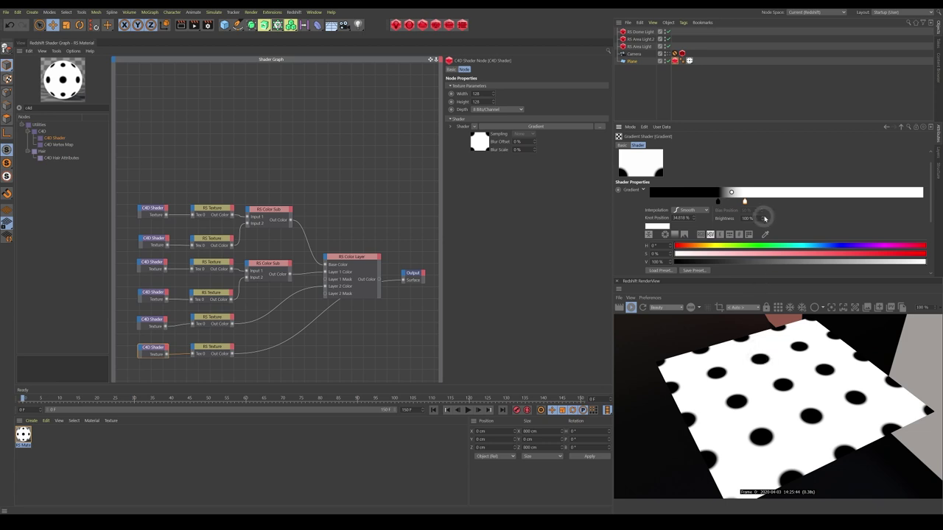
{"action": "left_click_drag", "start_coordinate": [717, 202], "coordinate": [741, 204]}
- Add a second black knot after the white one and fine-tune the knot positions
{"action": "left_click", "coordinate": [754, 201]}
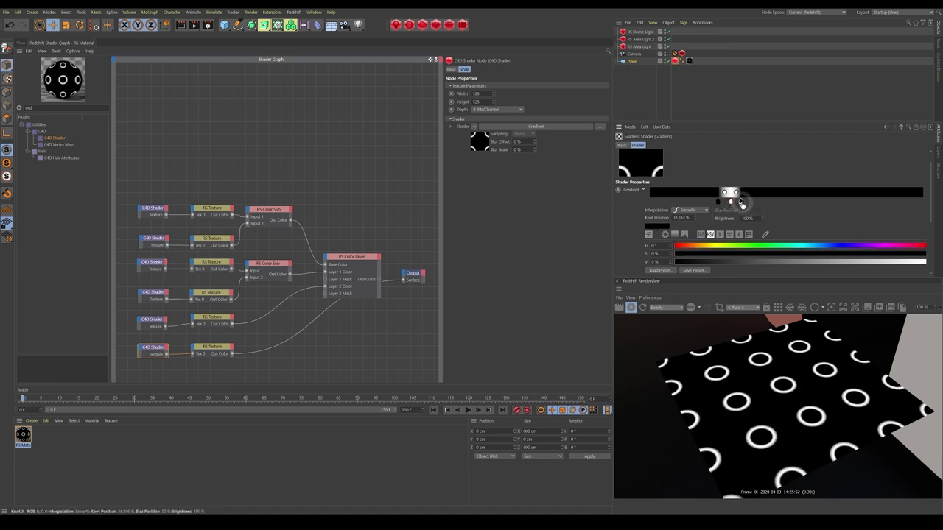
{"action": "left_click", "coordinate": [728, 202]}
{"action": "left_click", "coordinate": [716, 203]}
{"action": "left_click", "coordinate": [729, 203]}
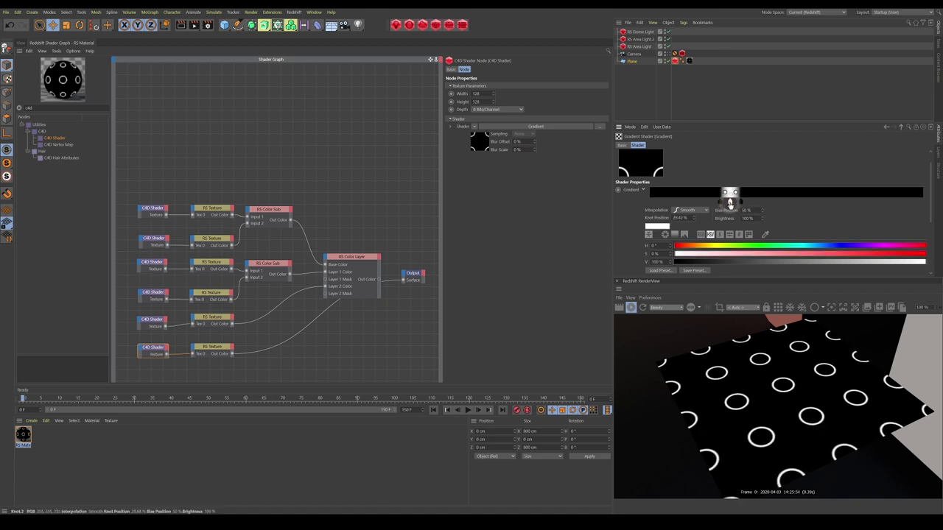
{"action": "left_click", "coordinate": [739, 203]}
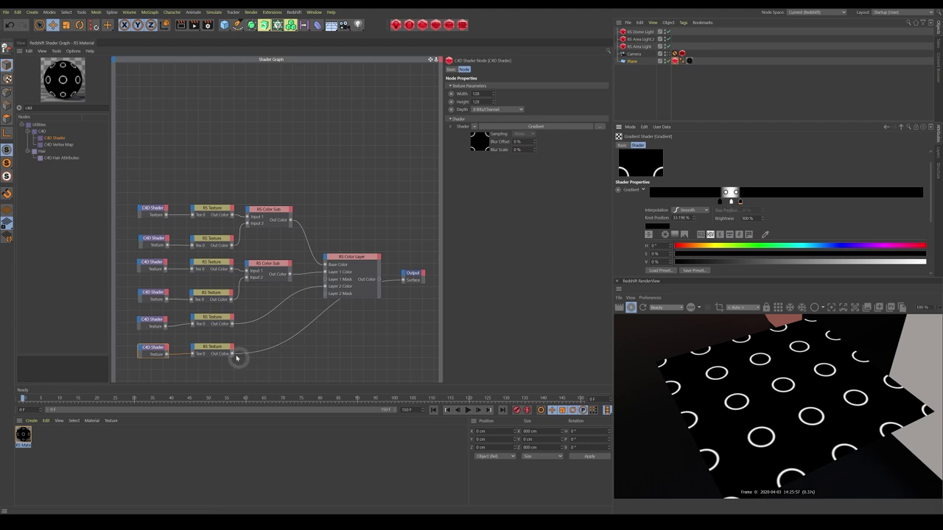
- Wire the ring RS Texture into Layer 3 Color, enable Layer 3 and set it to Lighten
{"action": "left_click_drag", "start_coordinate": [233, 355], "coordinate": [356, 288]}
{"action": "left_click", "coordinate": [383, 288]}
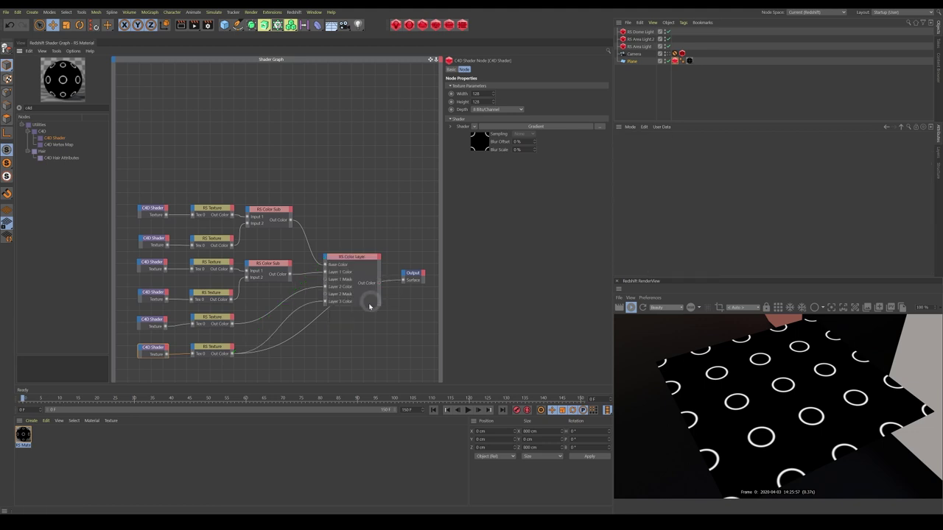
{"action": "left_click", "coordinate": [369, 305]}
{"action": "left_click_drag", "start_coordinate": [378, 286], "coordinate": [405, 279]}
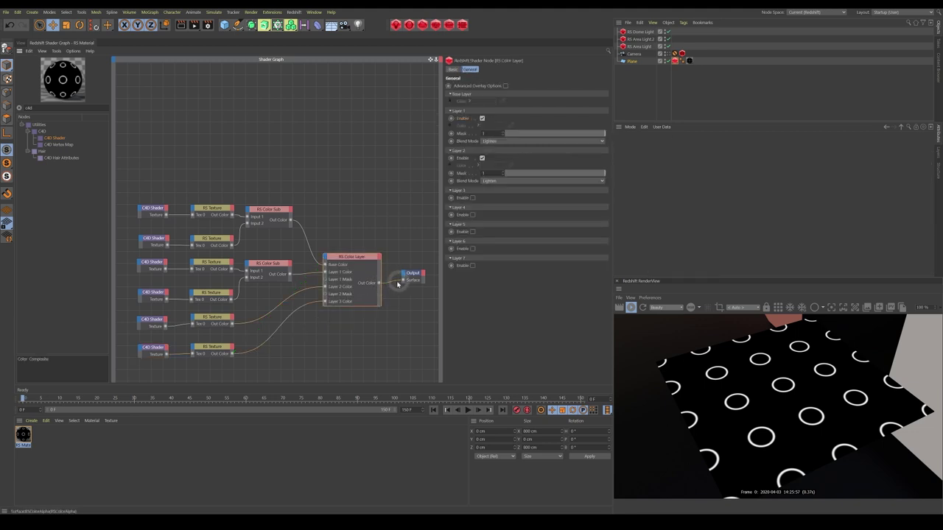
{"action": "left_click", "coordinate": [472, 199]}
{"action": "left_click", "coordinate": [490, 221]}
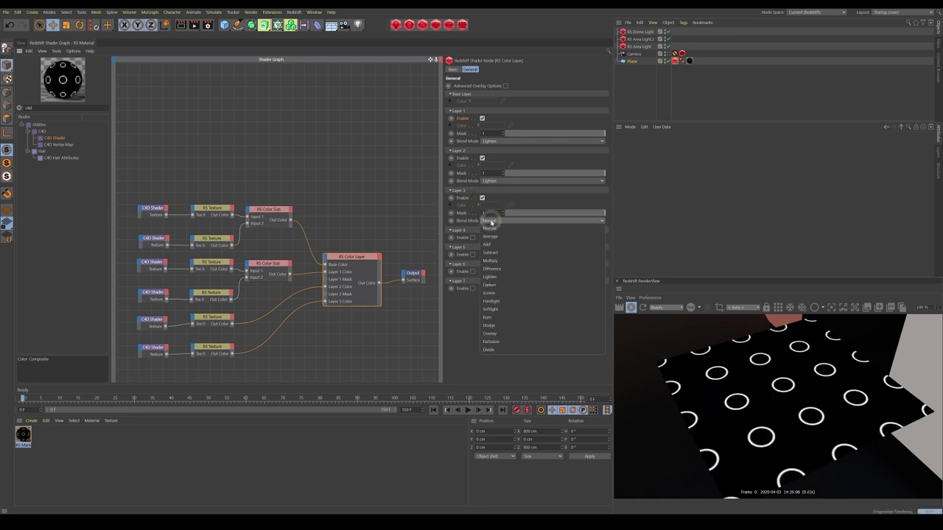
{"action": "left_click", "coordinate": [492, 277]}
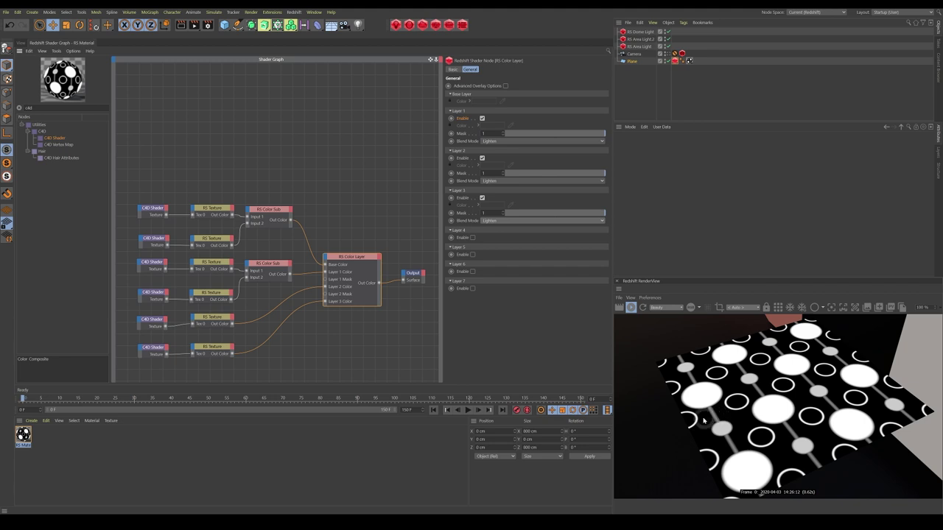
{"action": "left_click", "coordinate": [29, 108]}
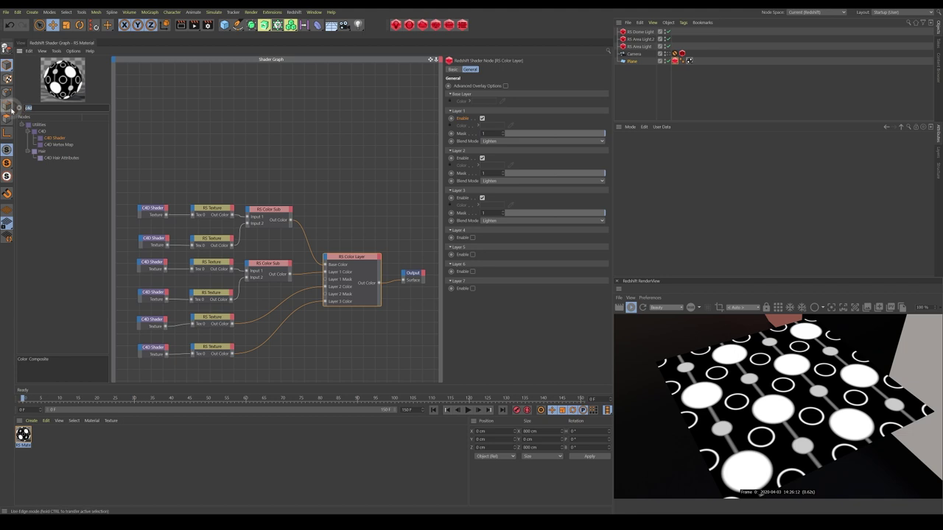
- Add a Math Constant node above the textures with a value of 1
{"action": "key", "text": "BackSpace"}
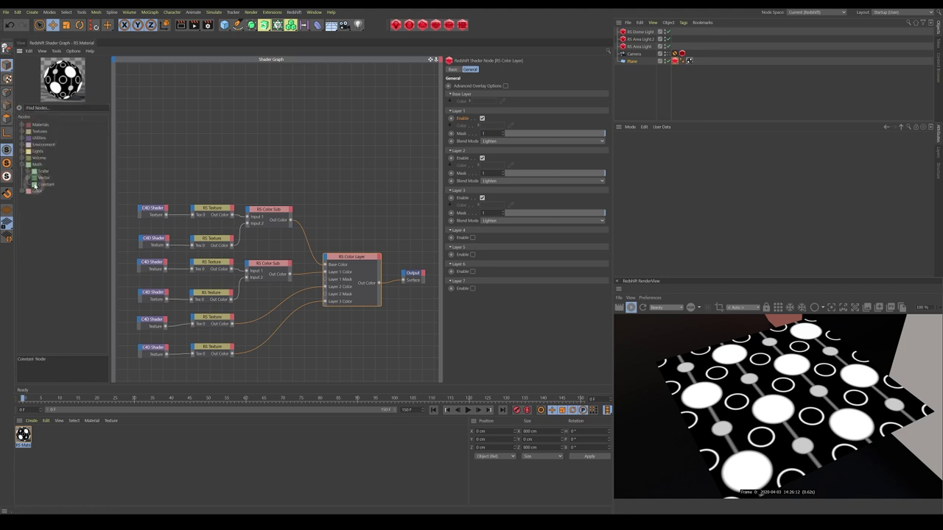
{"action": "left_click_drag", "start_coordinate": [37, 189], "coordinate": [163, 130]}
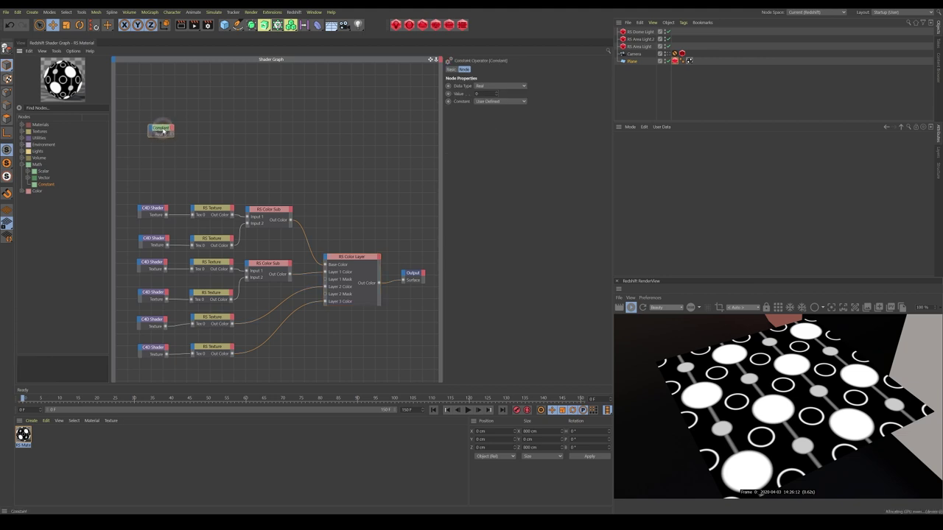
{"action": "left_click", "coordinate": [486, 94]}
{"action": "type", "text": "1"}
{"action": "key", "text": "Return"}
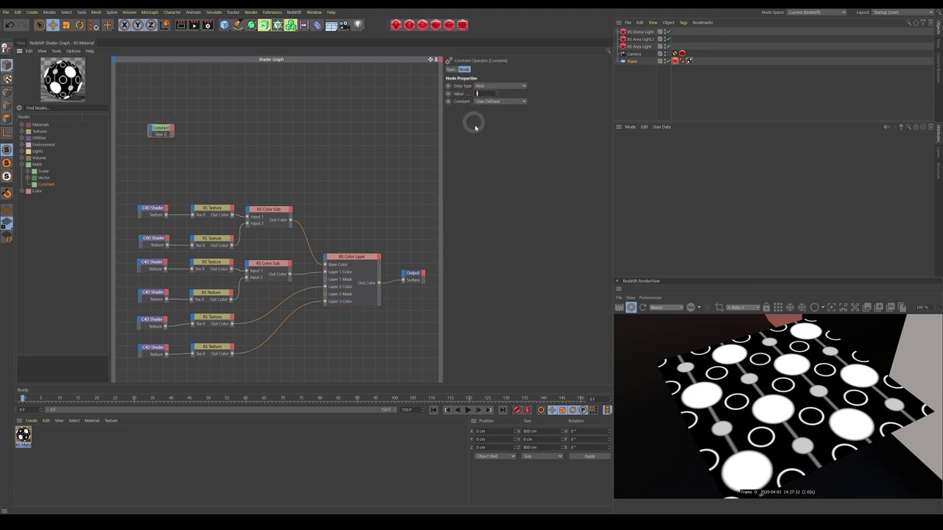
{"action": "left_click_drag", "start_coordinate": [165, 131], "coordinate": [156, 130]}
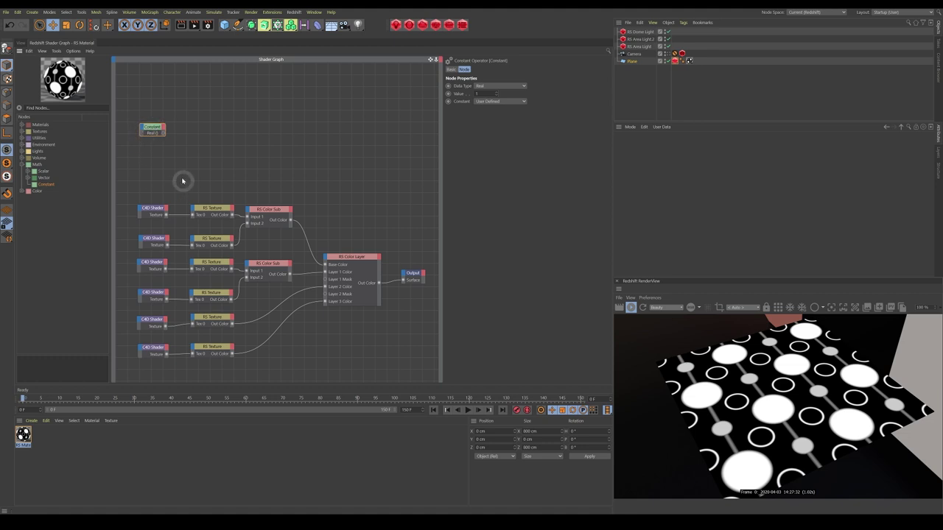
- Review the RS Texture Scale fields, clear the fifth's second value, and add a second Constant
{"action": "left_click", "coordinate": [209, 215]}
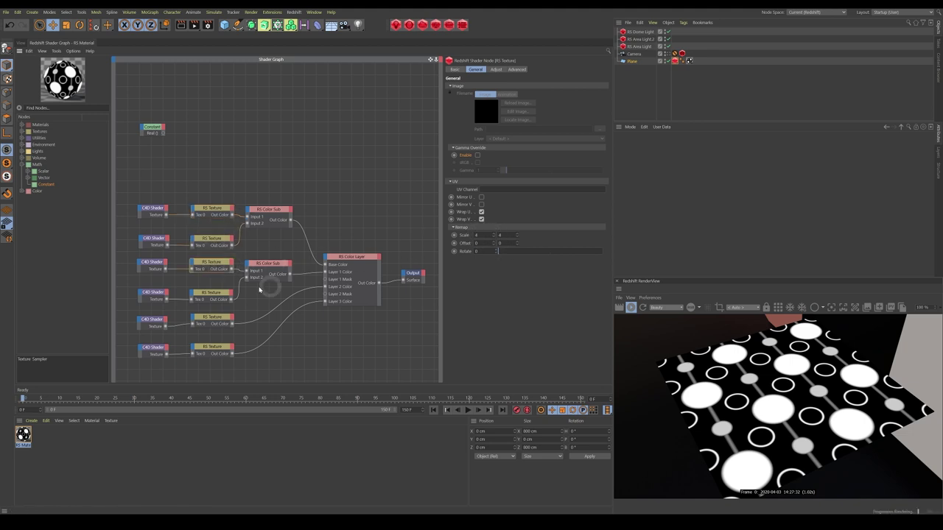
{"action": "left_click", "coordinate": [221, 294]}
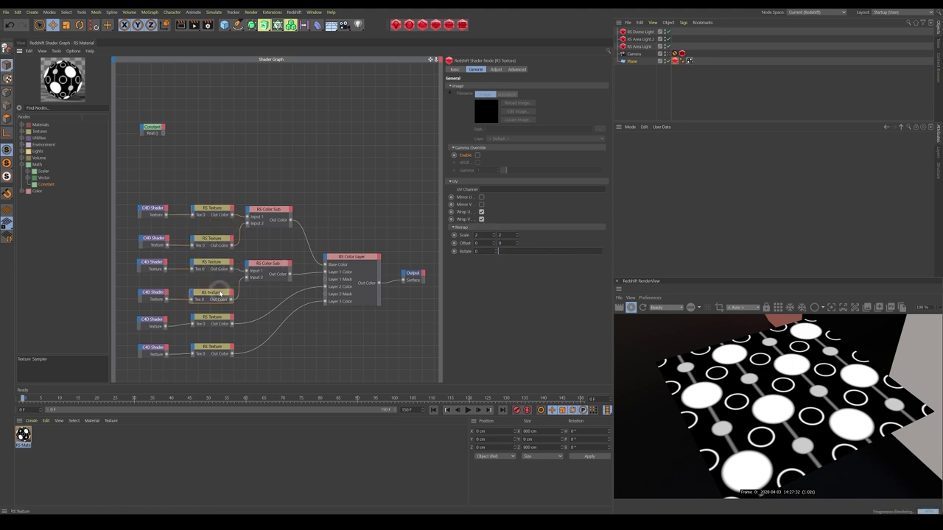
{"action": "left_click", "coordinate": [214, 349]}
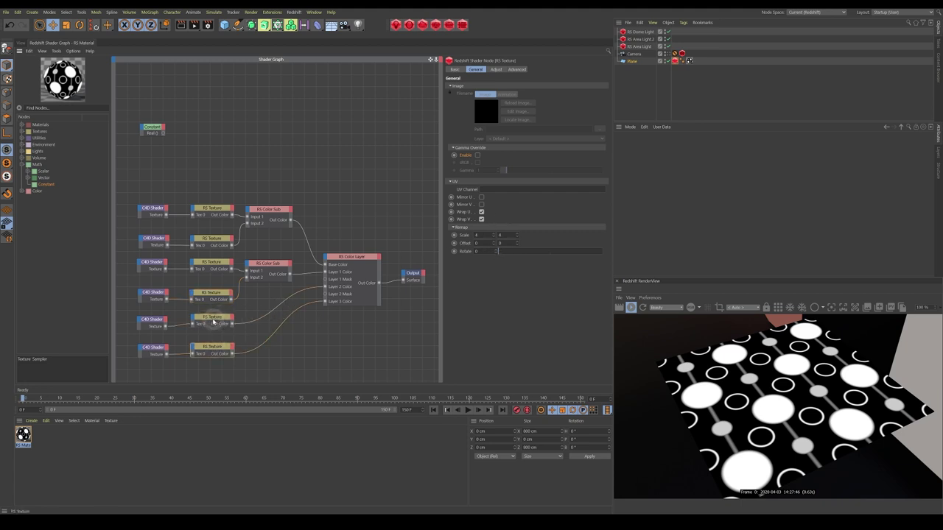
{"action": "left_click", "coordinate": [213, 318]}
{"action": "left_click", "coordinate": [511, 236]}
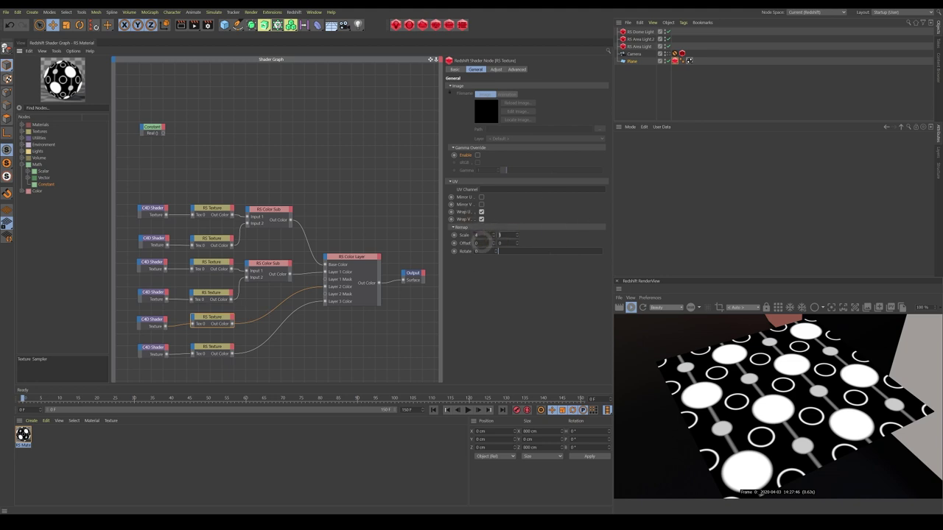
{"action": "key", "text": "BackSpace"}
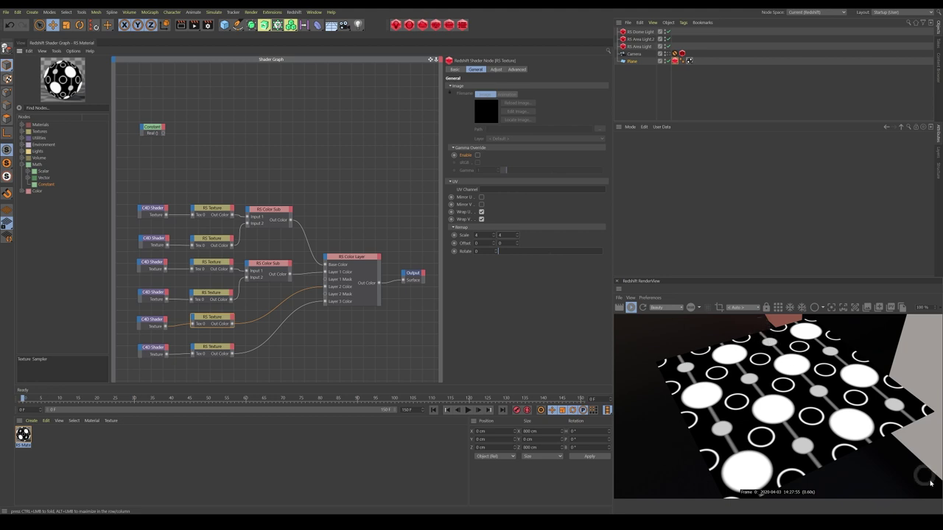
{"action": "left_click", "coordinate": [476, 235]}
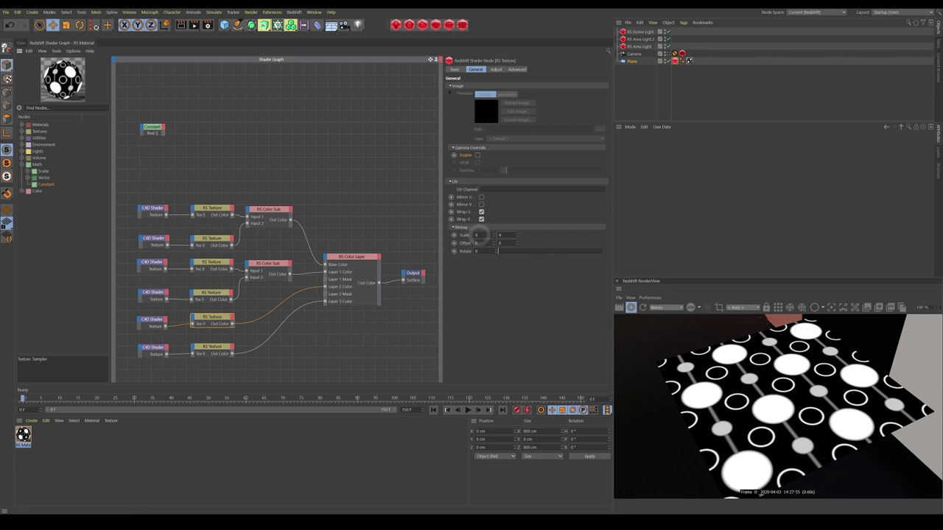
{"action": "left_click", "coordinate": [212, 210]}
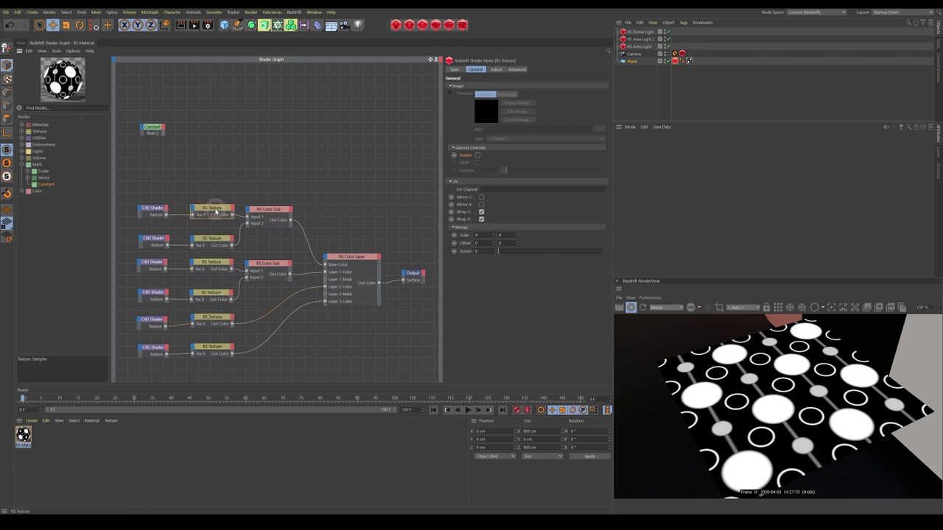
{"action": "left_click_drag", "start_coordinate": [46, 184], "coordinate": [156, 156]}
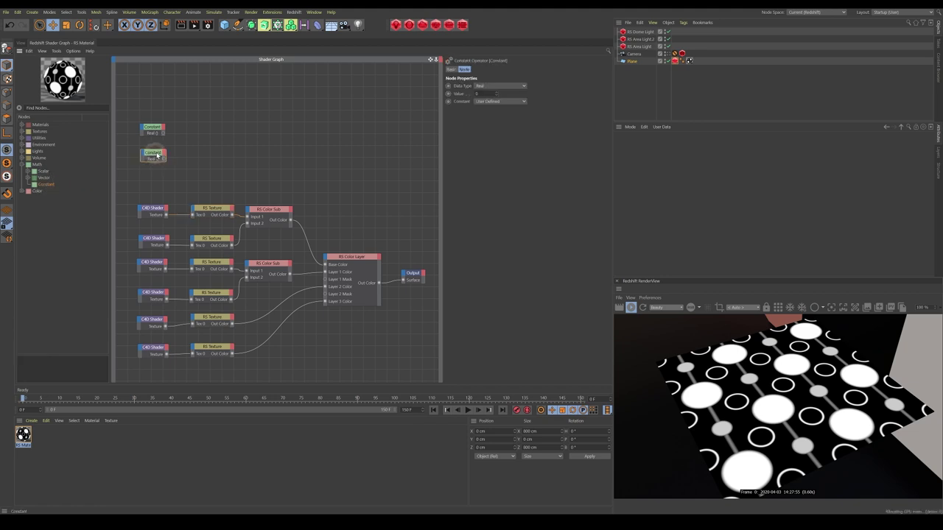
- Set the new constant's value to 4 and rename the node '4'
{"action": "left_click", "coordinate": [482, 93]}
{"action": "type", "text": "4"}
{"action": "key", "text": "Return"}
{"action": "right_click", "coordinate": [153, 156]}
{"action": "left_click", "coordinate": [170, 204]}
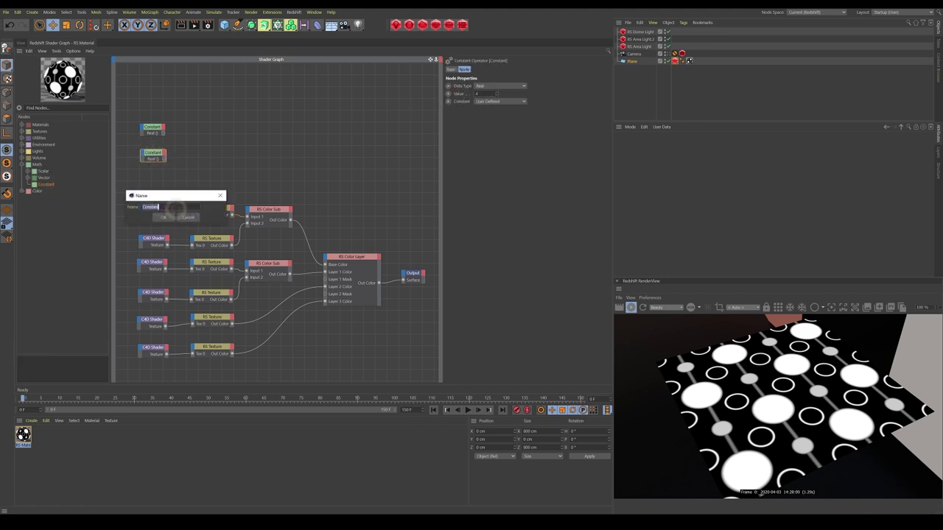
{"action": "type", "text": "4"}
{"action": "left_click", "coordinate": [164, 217]}
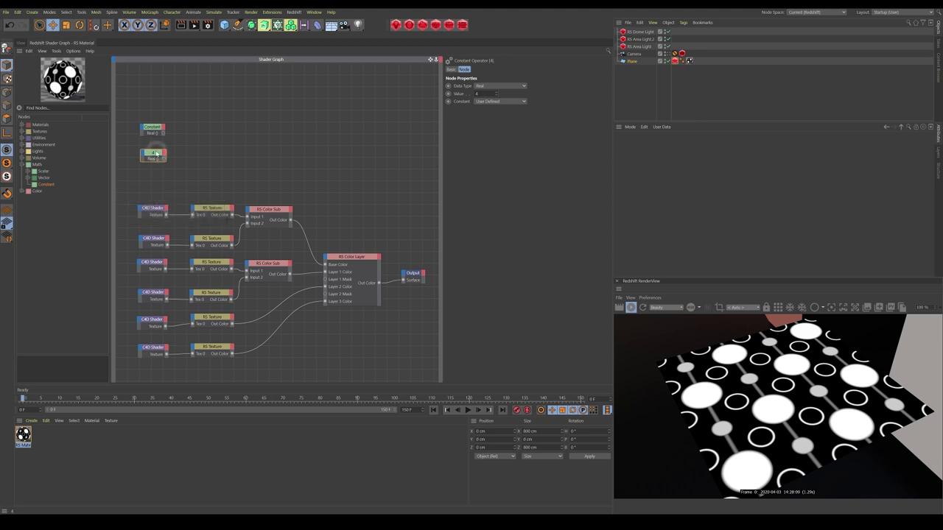
- Duplicate it as a constant named '2' and arrange the three constant nodes
{"action": "left_click_drag", "start_coordinate": [152, 156], "coordinate": [152, 181], "text": "ctrl"}
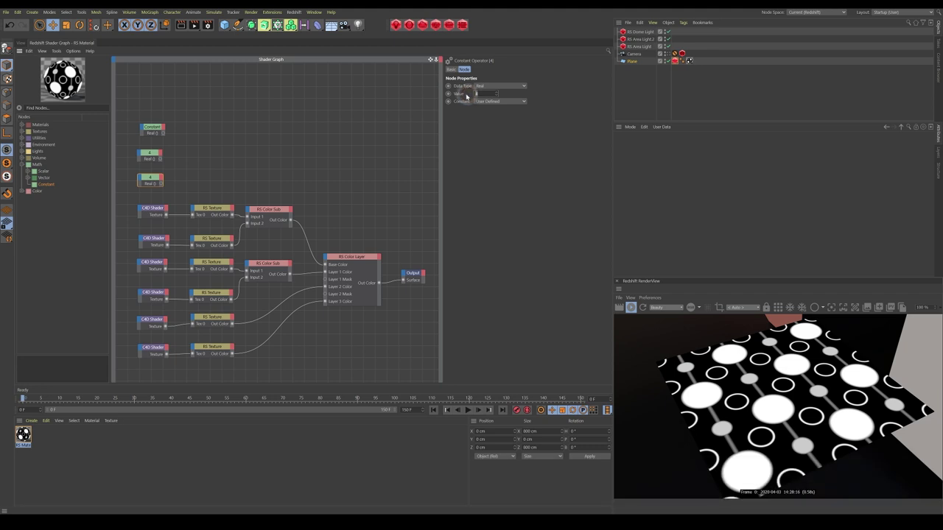
{"action": "right_click", "coordinate": [150, 179]}
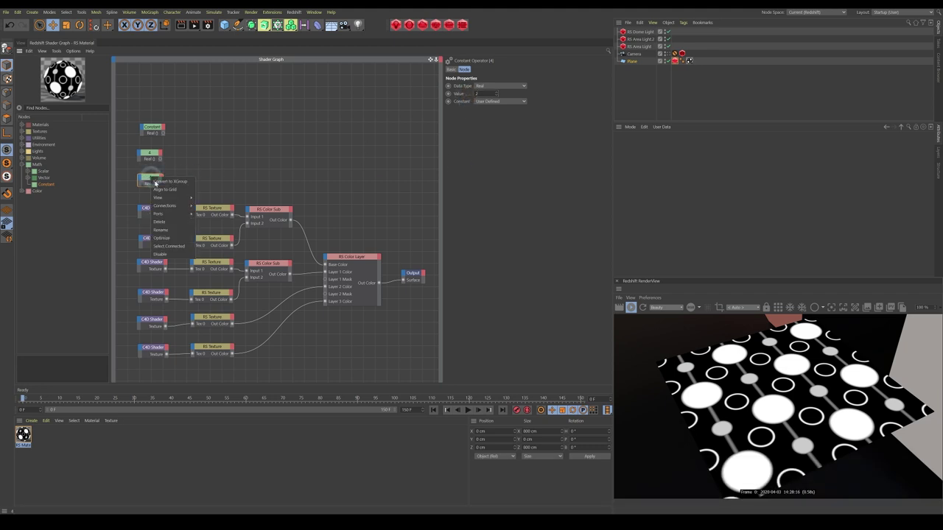
{"action": "left_click", "coordinate": [169, 225]}
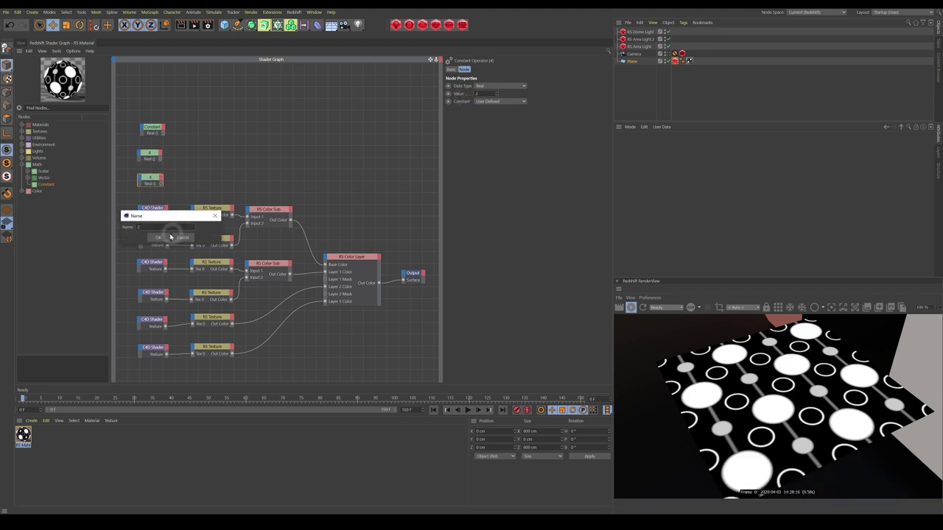
{"action": "left_click", "coordinate": [169, 237]}
{"action": "left_click_drag", "start_coordinate": [151, 156], "coordinate": [152, 162]}
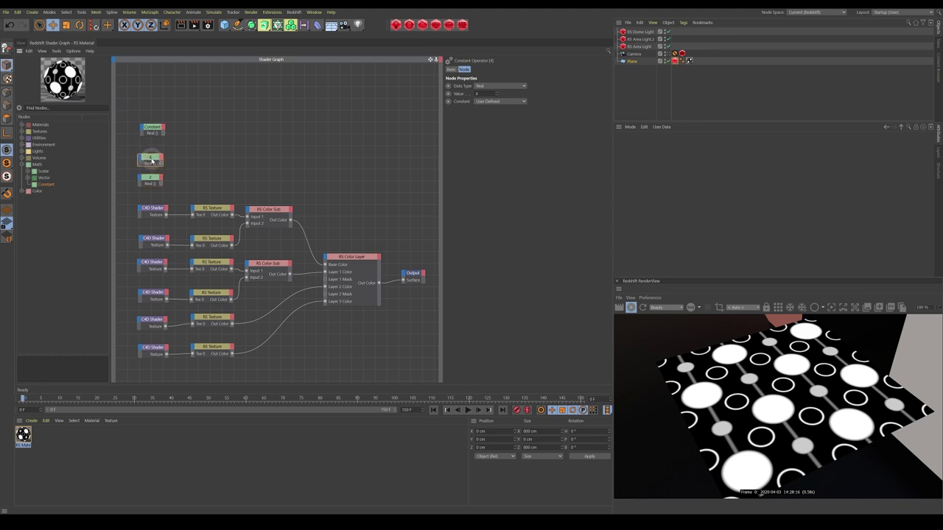
{"action": "left_click_drag", "start_coordinate": [152, 130], "coordinate": [149, 130]}
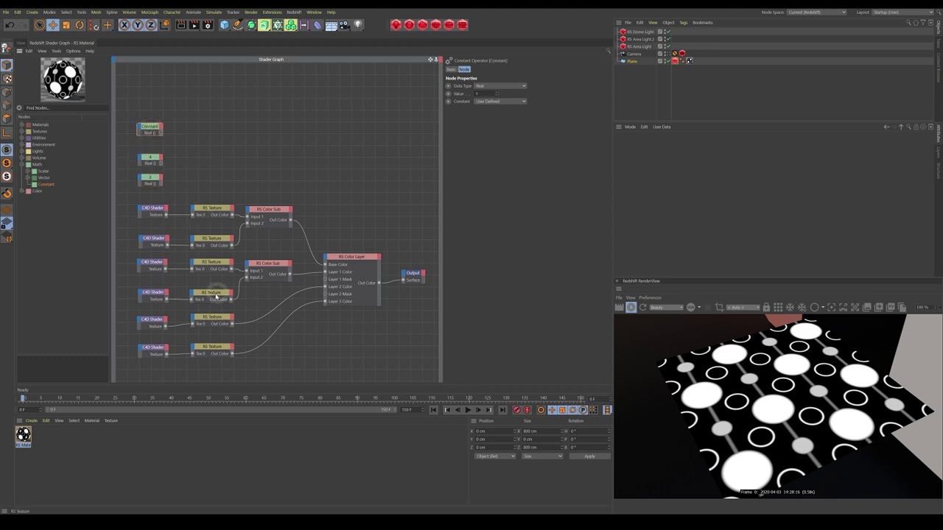
{"action": "left_click", "coordinate": [211, 209]}
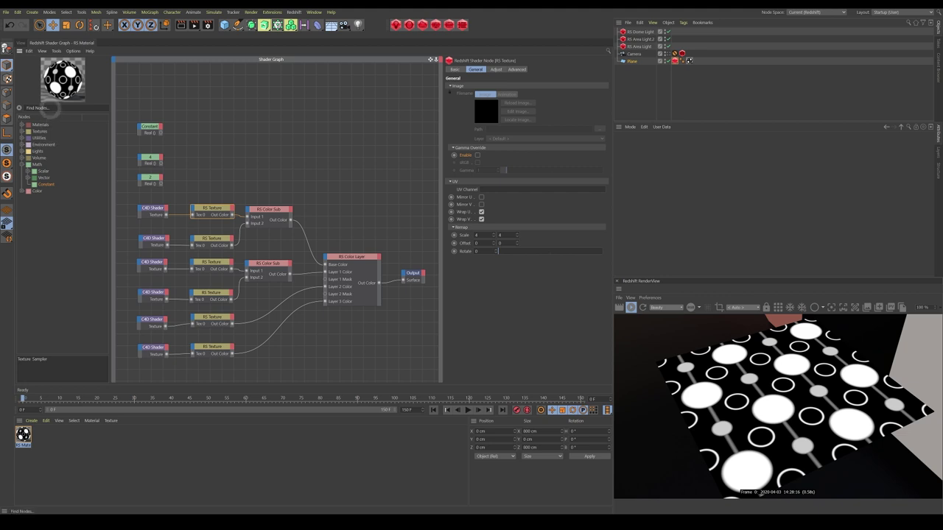
- Add two RS Mul nodes fed by the constants and wire a Mul output to the top RS Texture
{"action": "type", "text": "mul"}
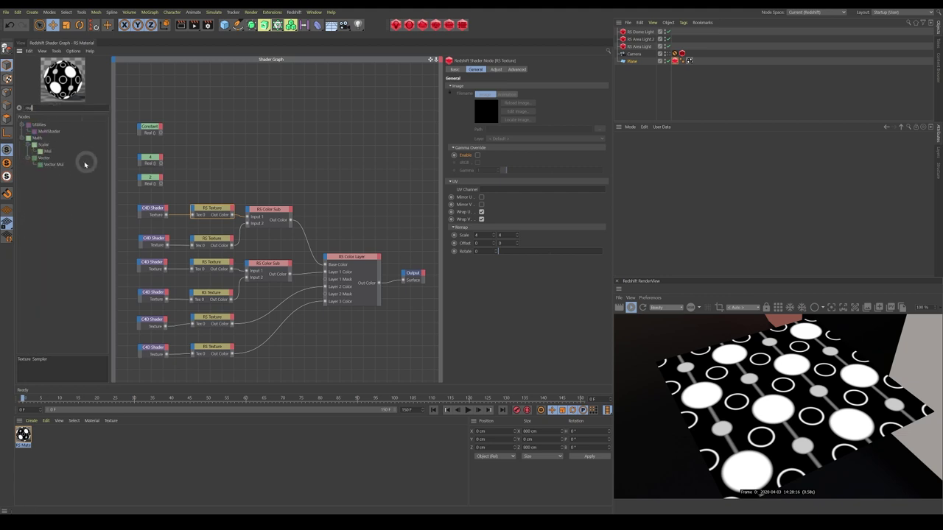
{"action": "left_click_drag", "start_coordinate": [44, 152], "coordinate": [213, 158]}
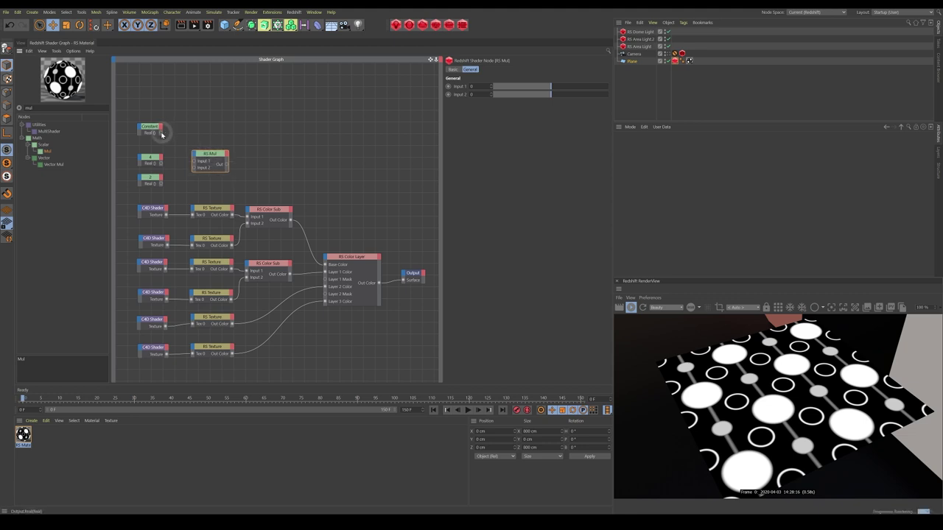
{"action": "left_click_drag", "start_coordinate": [162, 132], "coordinate": [215, 178]}
{"action": "left_click_drag", "start_coordinate": [161, 133], "coordinate": [195, 156]}
{"action": "left_click_drag", "start_coordinate": [162, 184], "coordinate": [199, 141]}
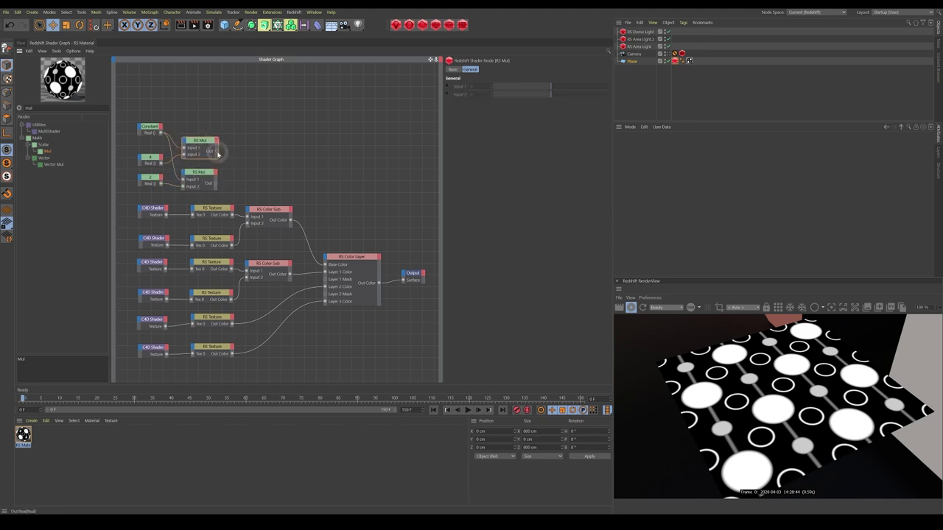
{"action": "left_click_drag", "start_coordinate": [218, 153], "coordinate": [196, 211]}
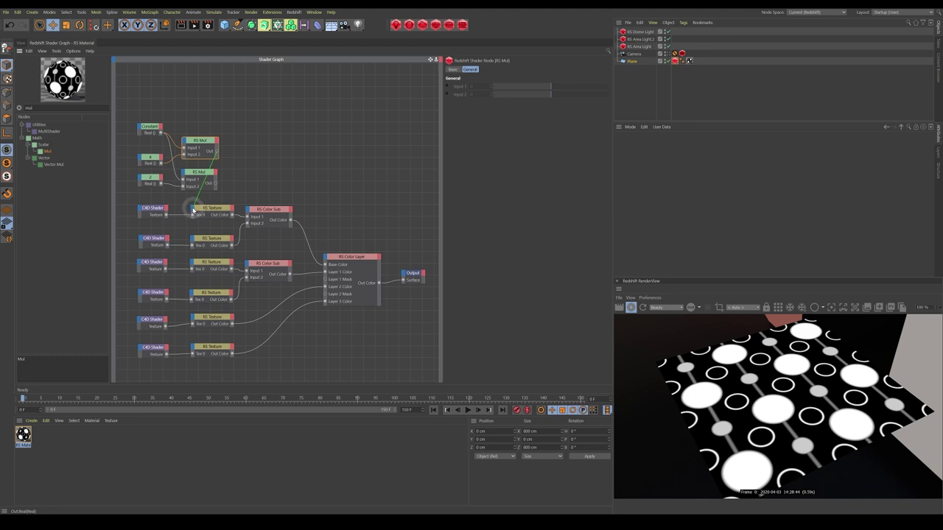
{"action": "left_click_drag", "start_coordinate": [193, 211], "coordinate": [193, 211]}
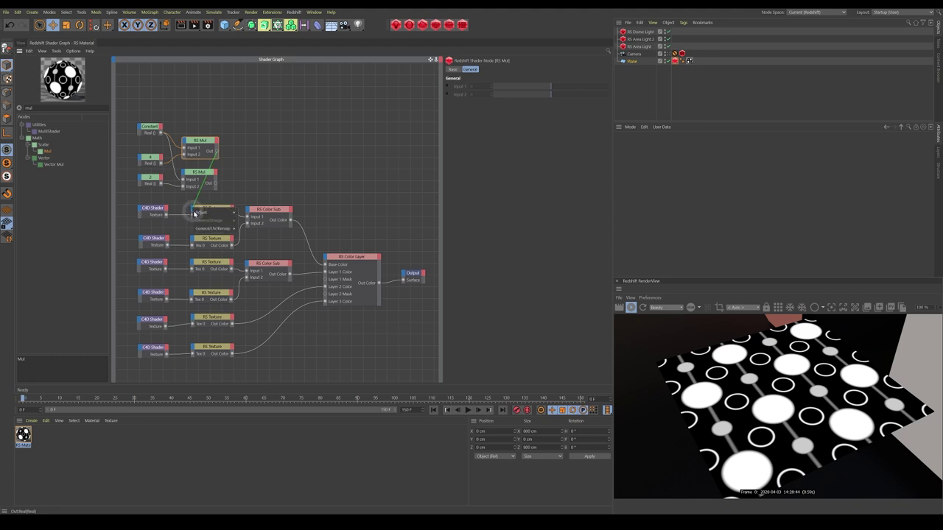
- Connect the Mul output to the Scale of the first three RS Texture nodes
{"action": "mouse_move", "coordinate": [208, 229]}
{"action": "left_click", "coordinate": [242, 228]}
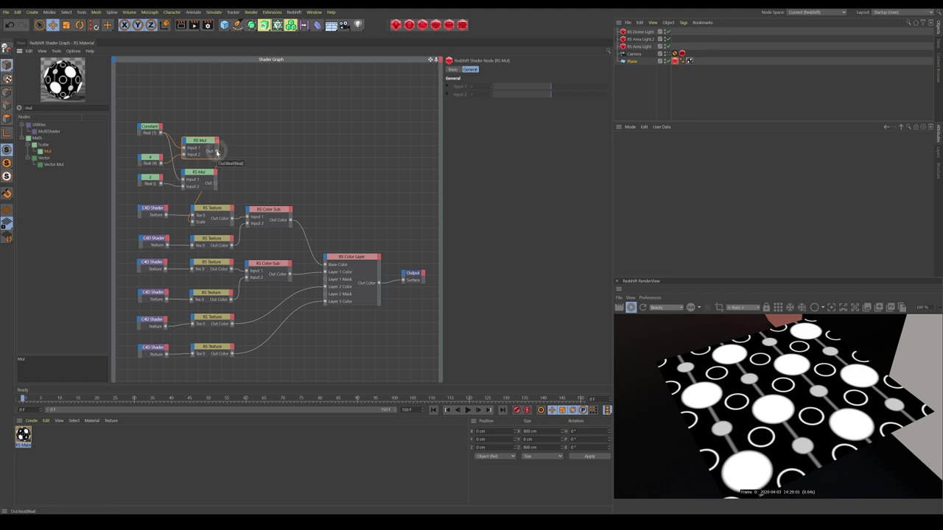
{"action": "left_click", "coordinate": [212, 215]}
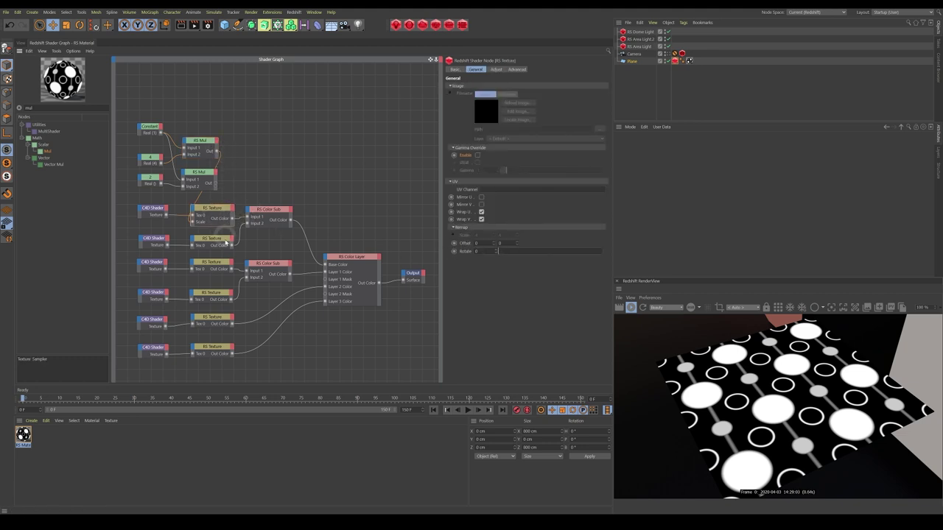
{"action": "left_click", "coordinate": [212, 240]}
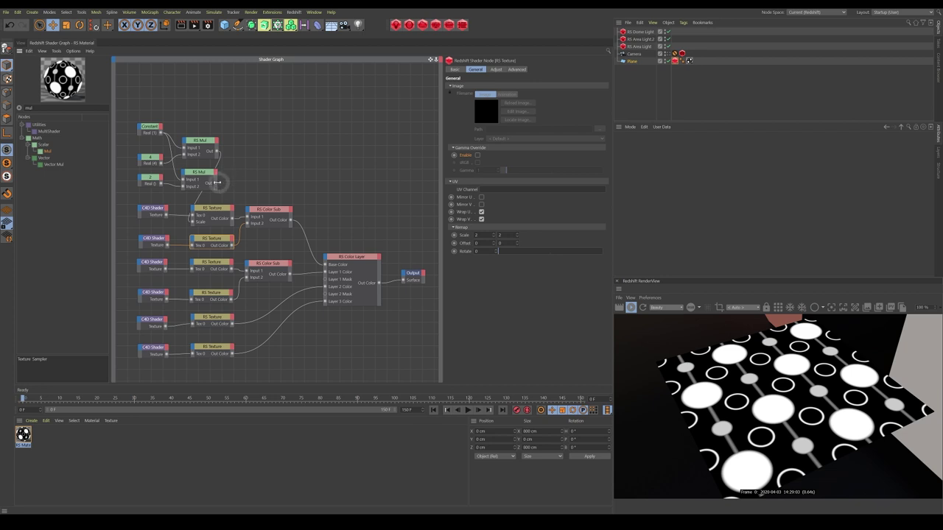
{"action": "left_click_drag", "start_coordinate": [192, 221], "coordinate": [191, 240]}
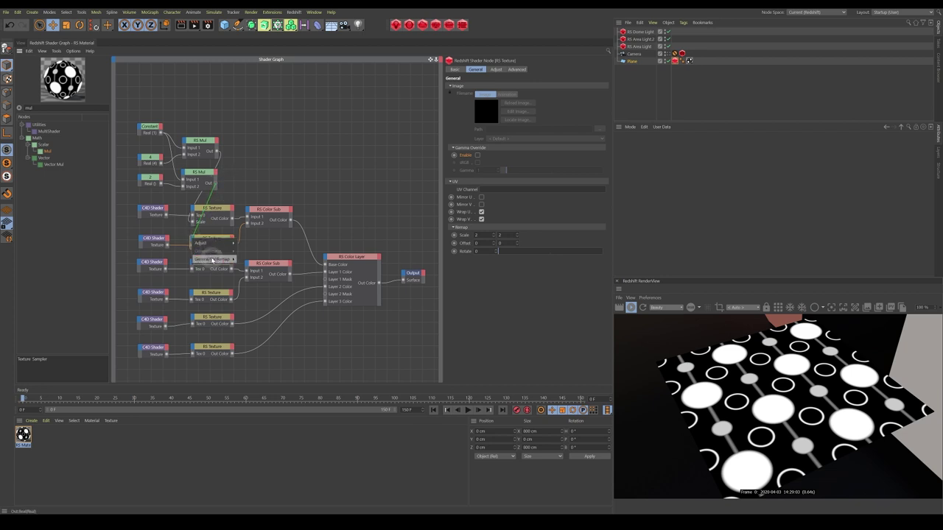
{"action": "mouse_move", "coordinate": [213, 259]}
{"action": "left_click", "coordinate": [244, 259]}
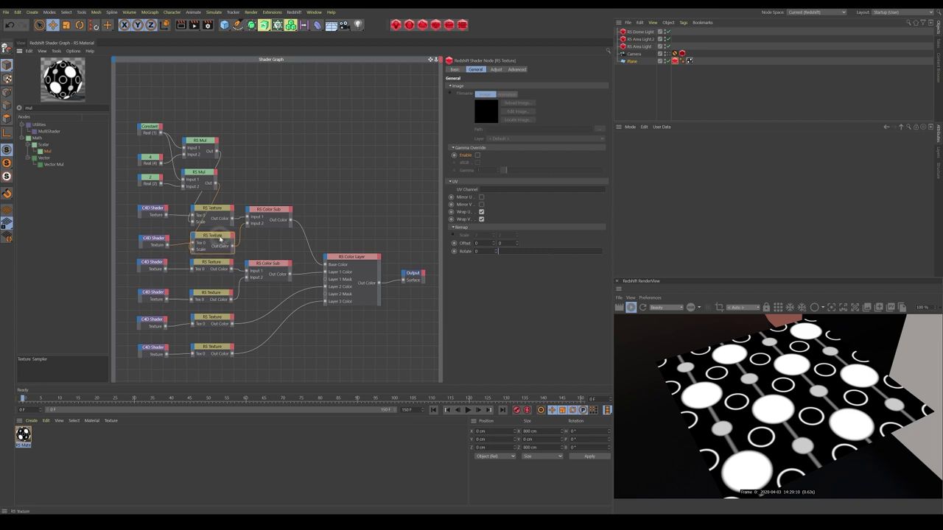
{"action": "left_click_drag", "start_coordinate": [216, 153], "coordinate": [191, 264]}
{"action": "mouse_move", "coordinate": [214, 283]}
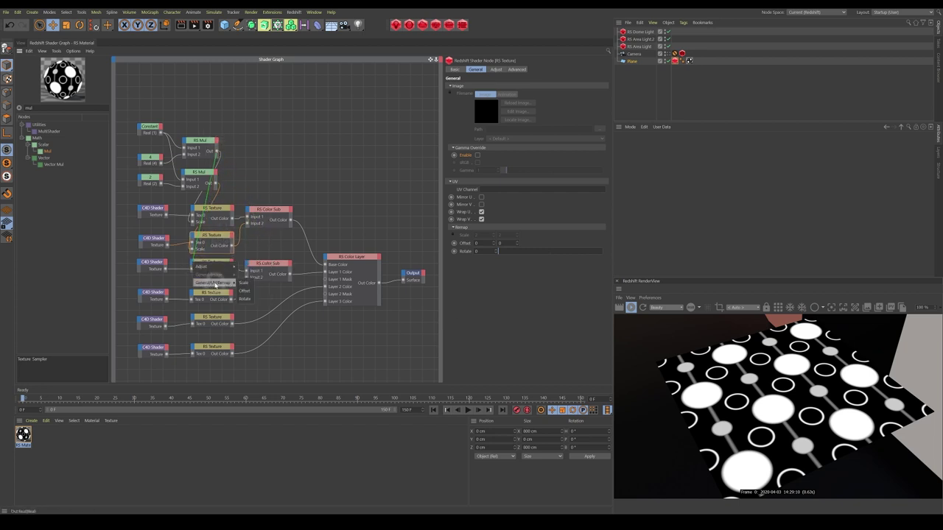
{"action": "left_click", "coordinate": [244, 286]}
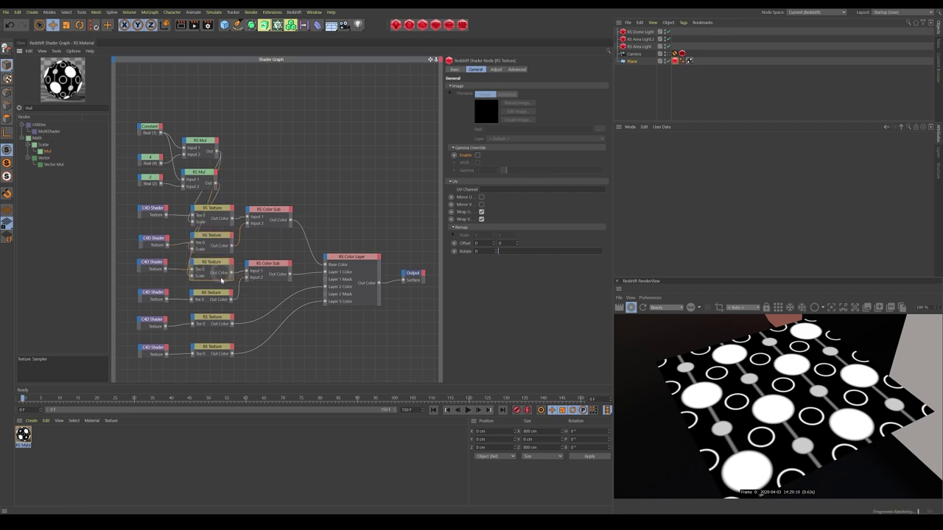
- Connect the Mul outputs to the Scale of the fourth, fifth and sixth RS Textures
{"action": "left_click_drag", "start_coordinate": [213, 183], "coordinate": [192, 296]}
{"action": "mouse_move", "coordinate": [213, 314]}
{"action": "left_click", "coordinate": [243, 318]}
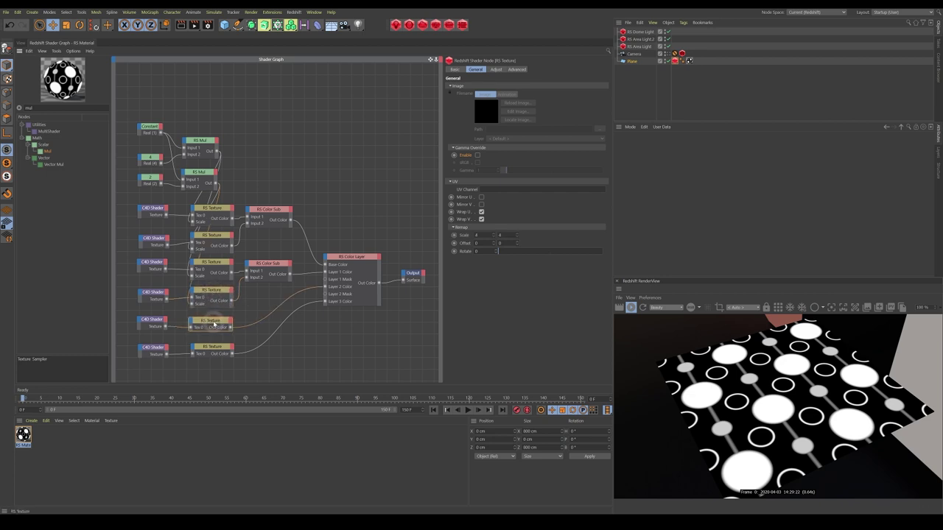
{"action": "left_click_drag", "start_coordinate": [211, 347], "coordinate": [205, 347]}
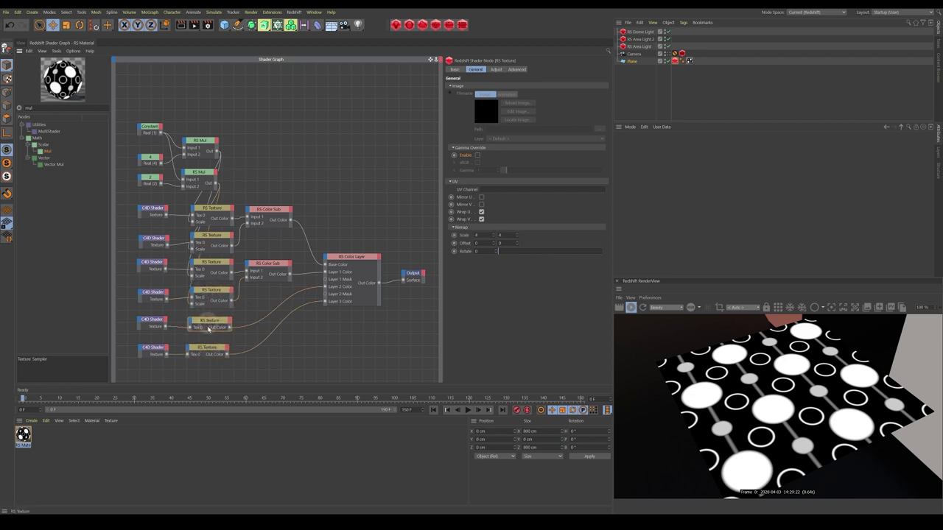
{"action": "left_click", "coordinate": [211, 344]}
{"action": "left_click", "coordinate": [211, 327]}
{"action": "left_click_drag", "start_coordinate": [218, 152], "coordinate": [241, 340]}
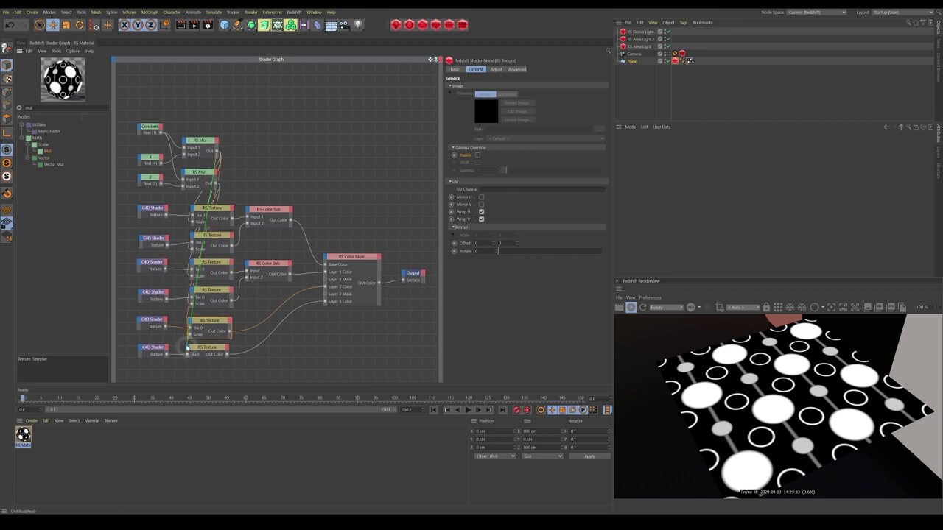
{"action": "left_click_drag", "start_coordinate": [188, 347], "coordinate": [222, 370]}
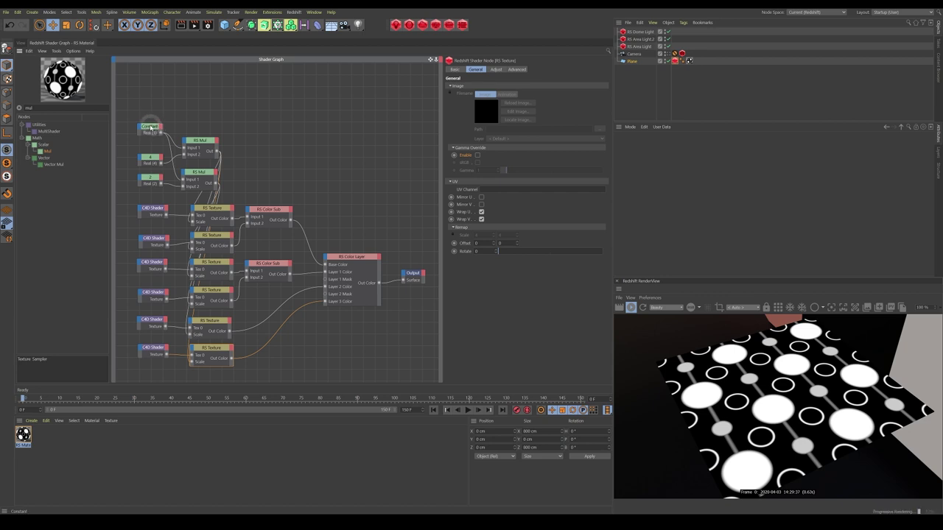
{"action": "left_click", "coordinate": [150, 127]}
- Enter 1.5 as the Constant node's value, then inspect the Plane's material tag
{"action": "left_click", "coordinate": [487, 92]}
{"action": "left_click", "coordinate": [502, 155]}
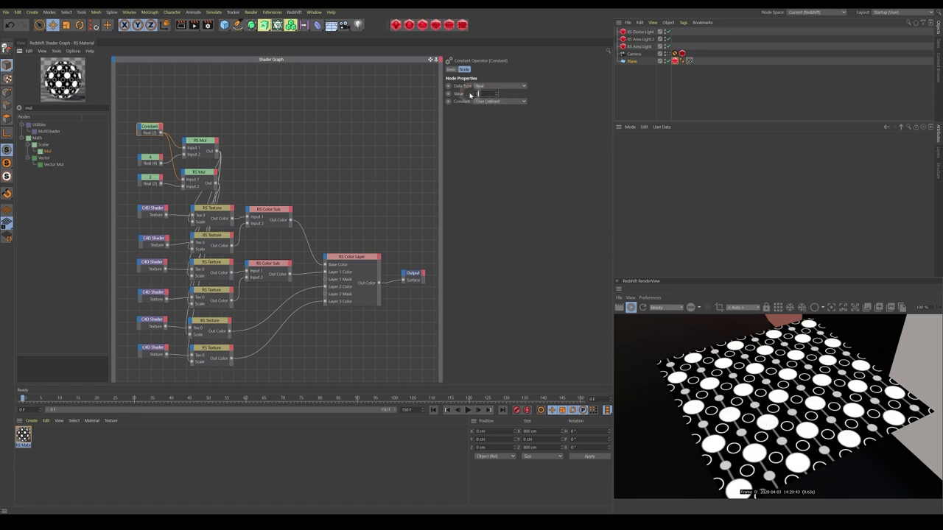
{"action": "key", "text": "Return"}
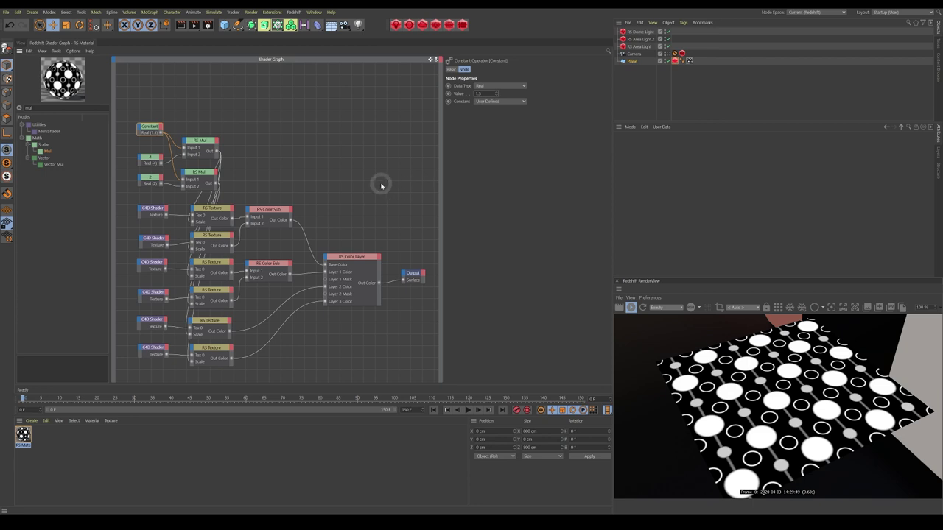
{"action": "left_click", "coordinate": [688, 60]}
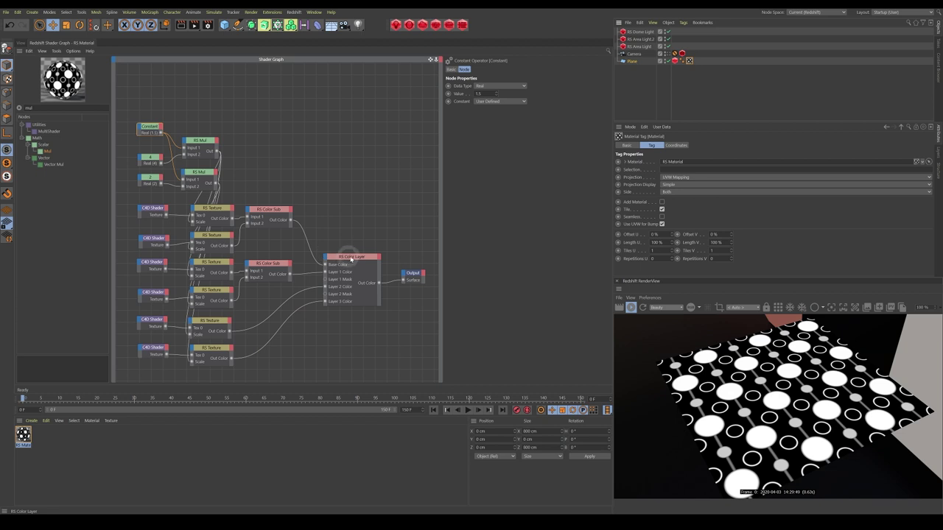
{"action": "left_click_drag", "start_coordinate": [350, 258], "coordinate": [332, 253]}
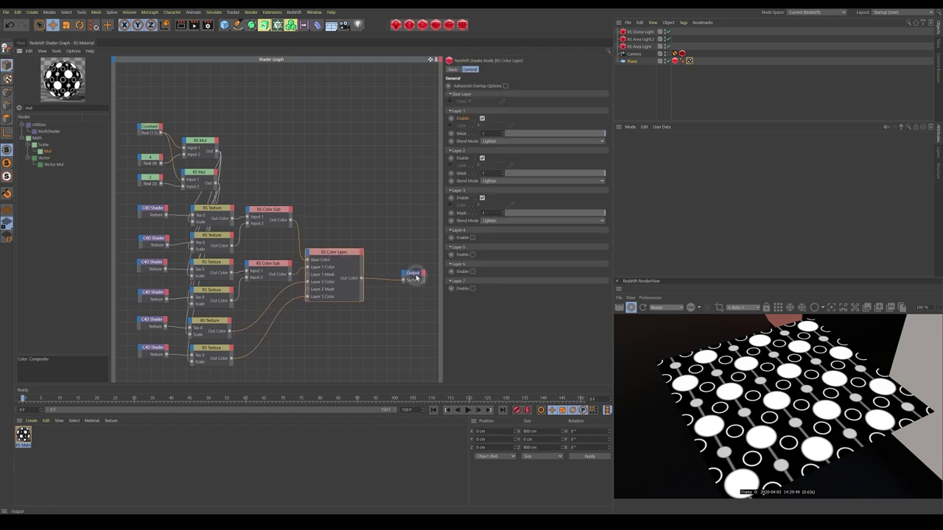
- Search 'mate' and add an RS Material Blender node near the Output
{"action": "left_click_drag", "start_coordinate": [416, 277], "coordinate": [420, 214]}
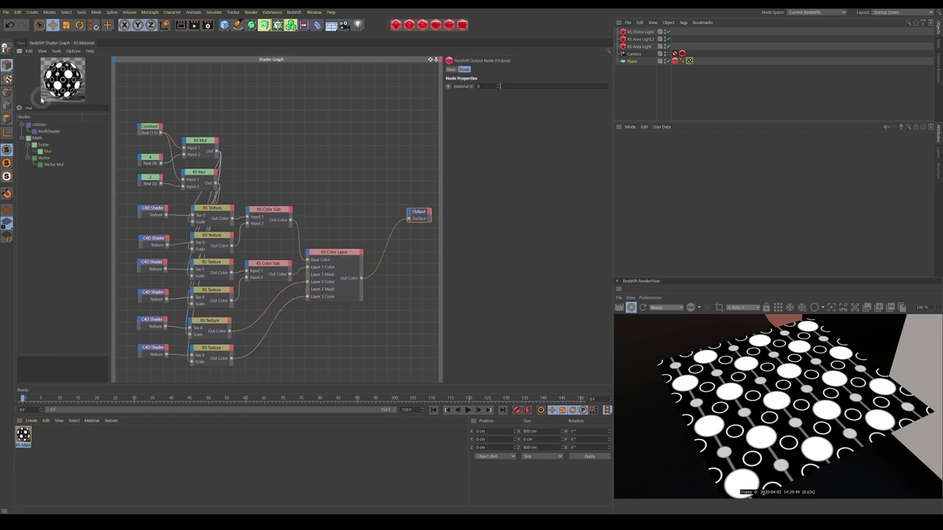
{"action": "left_click_drag", "start_coordinate": [33, 108], "coordinate": [57, 127]}
{"action": "type", "text": "mater"}
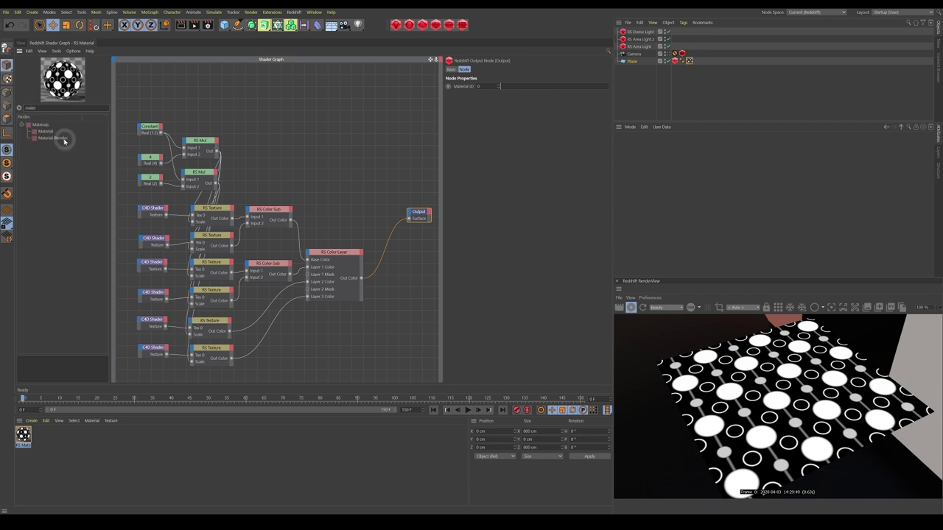
{"action": "left_click_drag", "start_coordinate": [64, 140], "coordinate": [381, 206]}
{"action": "left_click_drag", "start_coordinate": [347, 165], "coordinate": [377, 123]}
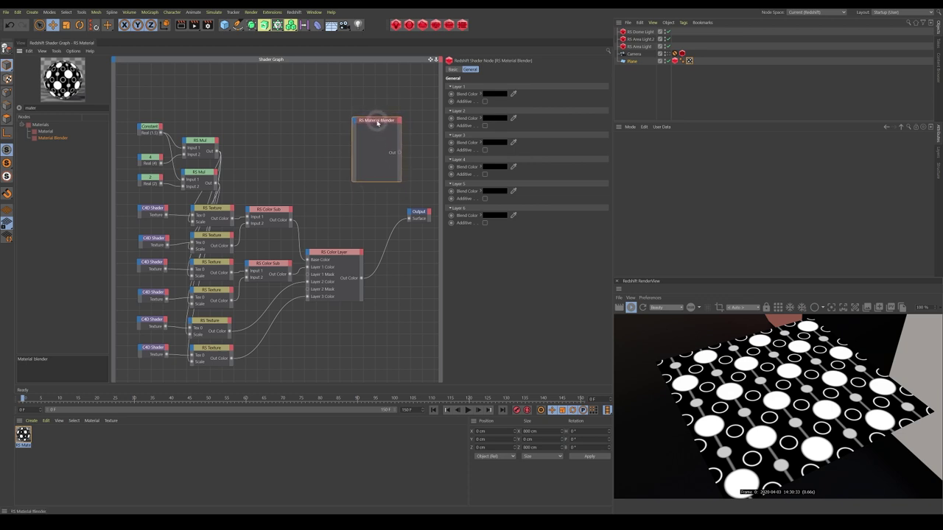
- Add an RS Material with a near-black diffuse colour
{"action": "left_click", "coordinate": [43, 131]}
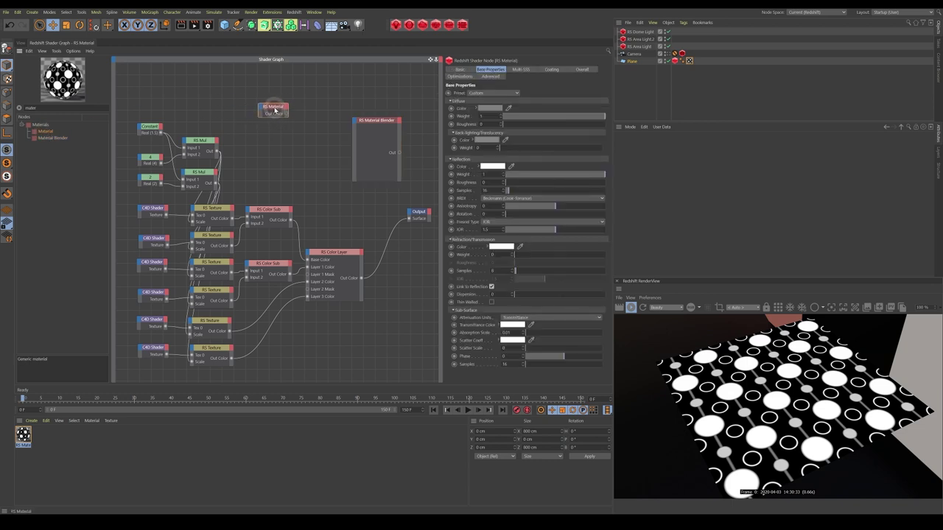
{"action": "left_click", "coordinate": [490, 108]}
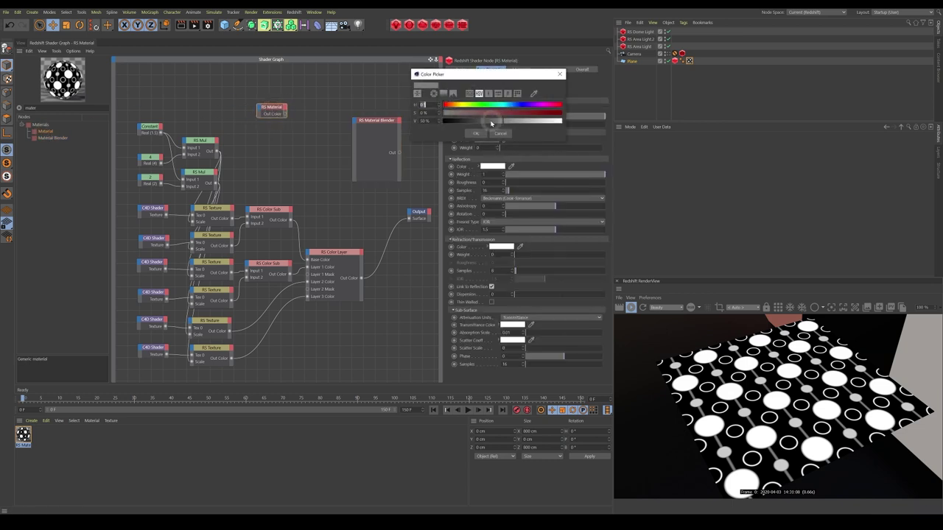
{"action": "left_click_drag", "start_coordinate": [492, 121], "coordinate": [457, 124]}
{"action": "left_click", "coordinate": [475, 133]}
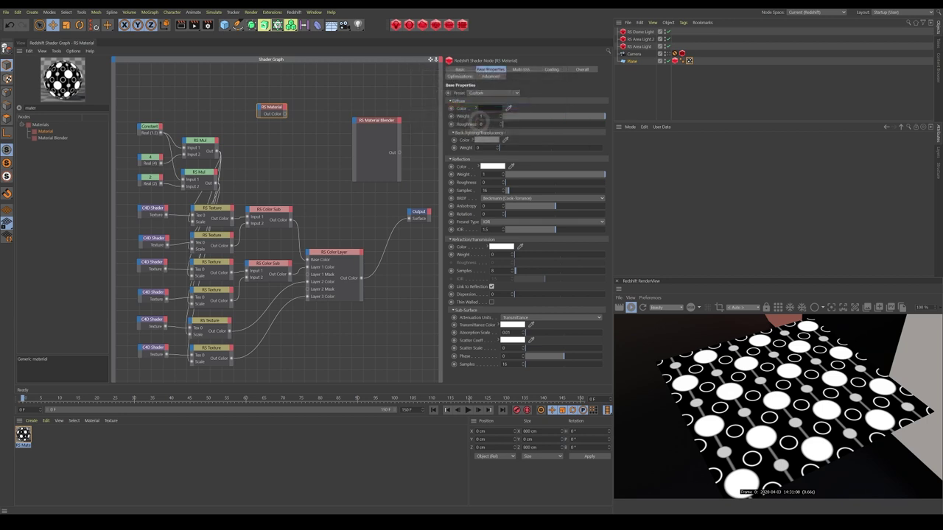
- Wire the Material into Base Color and the Material Blender into the Output surface
{"action": "left_click", "coordinate": [367, 122]}
{"action": "left_click_drag", "start_coordinate": [368, 122], "coordinate": [357, 118]}
{"action": "left_click_drag", "start_coordinate": [383, 150], "coordinate": [410, 219]}
{"action": "left_click_drag", "start_coordinate": [362, 120], "coordinate": [352, 123]}
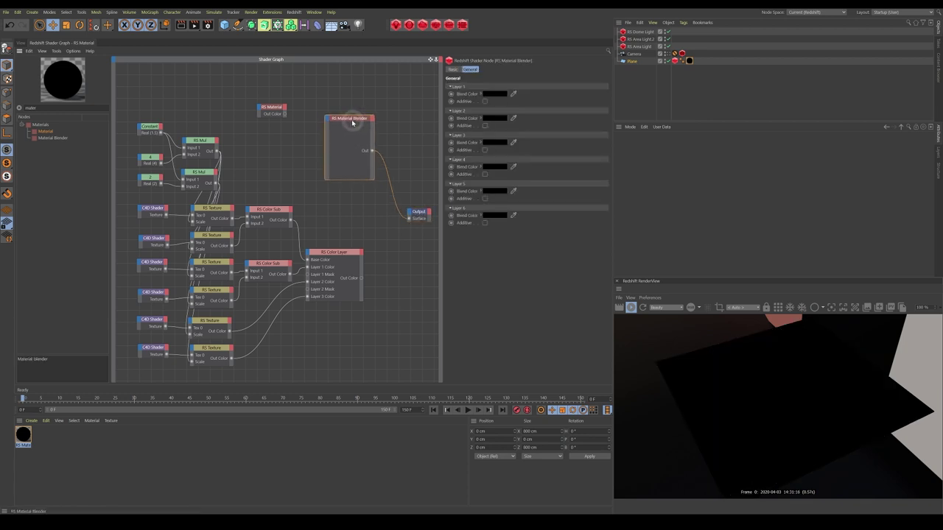
{"action": "left_click_drag", "start_coordinate": [285, 115], "coordinate": [350, 119]}
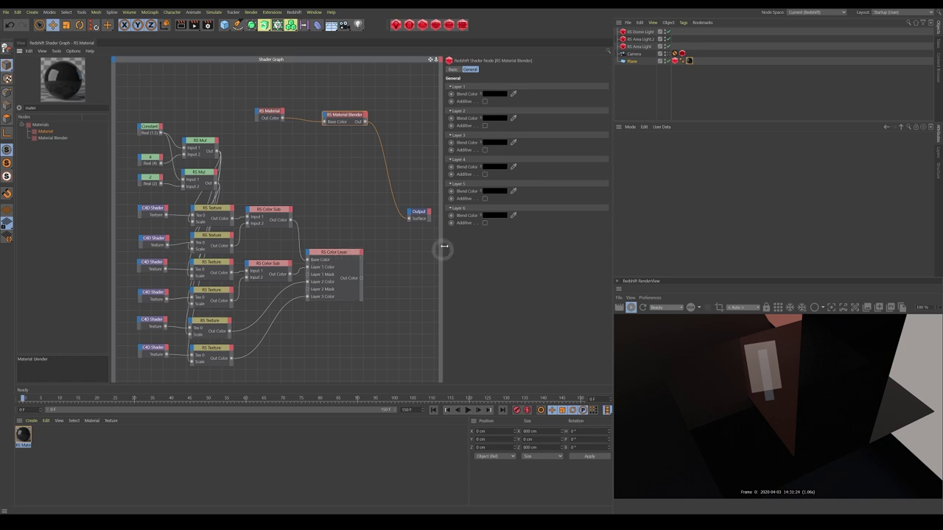
- Search 'disp' and add an RS Displacement node to the shader graph
{"action": "left_click_drag", "start_coordinate": [40, 108], "coordinate": [11, 108]}
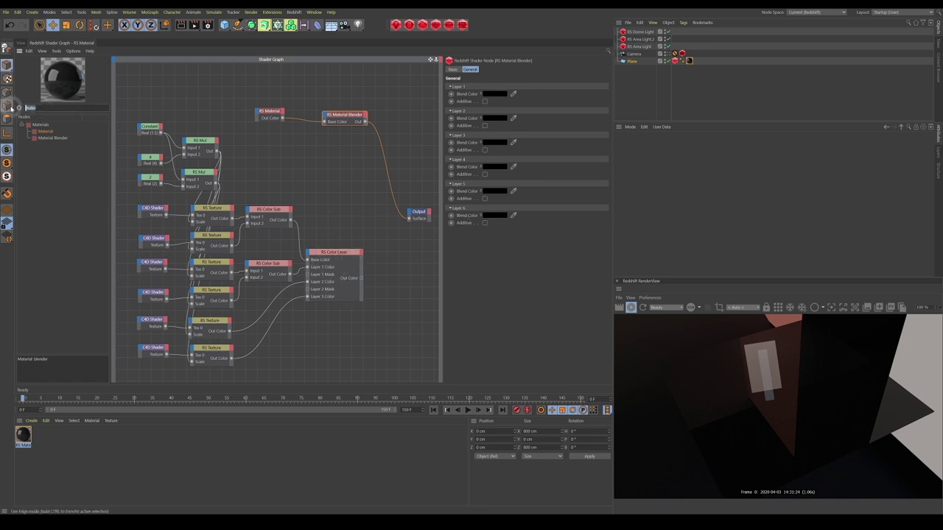
{"action": "type", "text": "disp"}
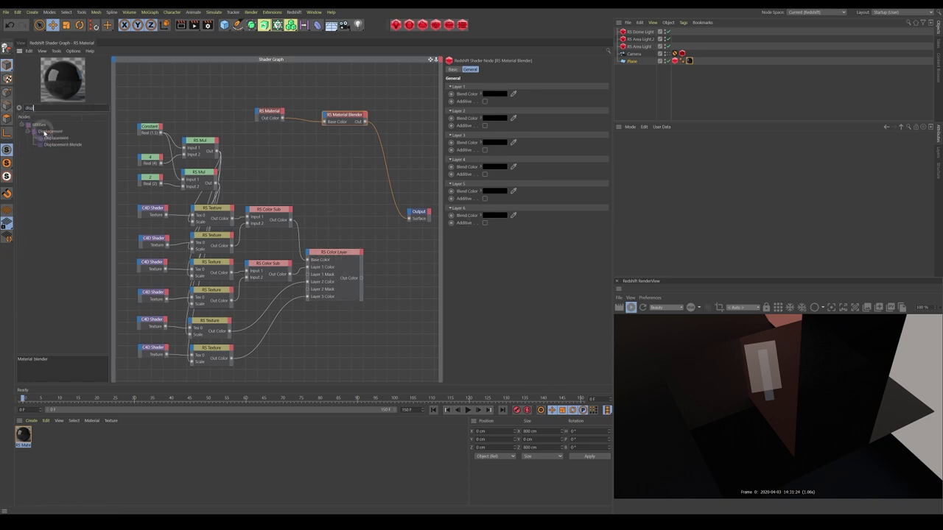
{"action": "left_click_drag", "start_coordinate": [46, 137], "coordinate": [422, 266]}
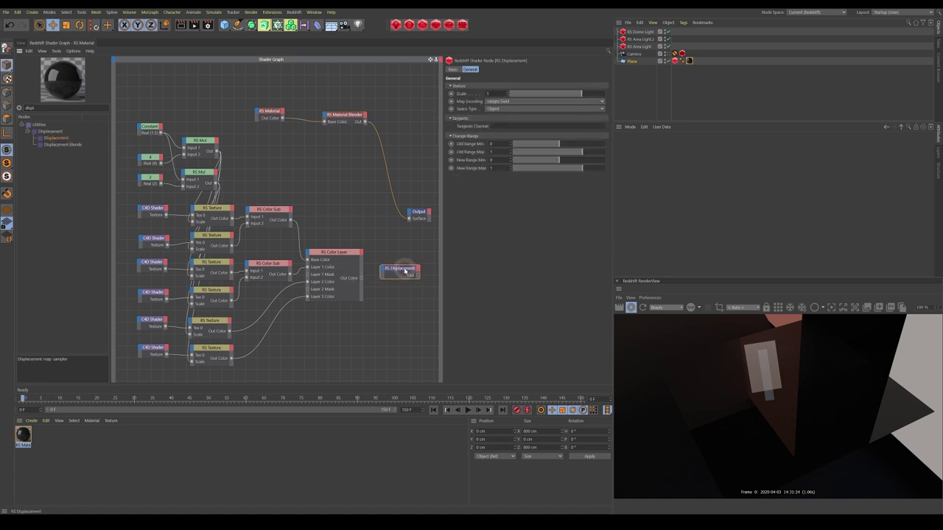
{"action": "left_click_drag", "start_coordinate": [405, 271], "coordinate": [379, 273]}
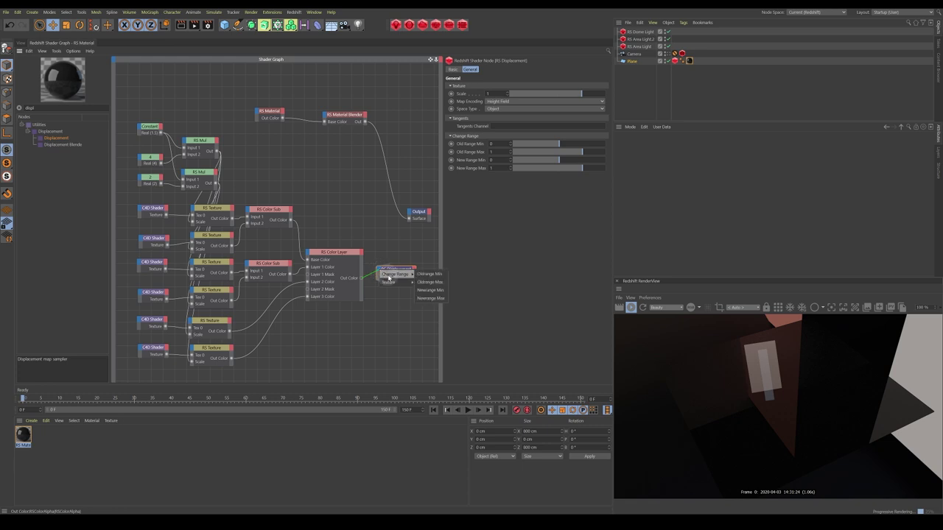
- Wire Color Layer into Displacement's Tex Map and Displacement Out into the Output's Displacement
{"action": "left_click", "coordinate": [425, 282]}
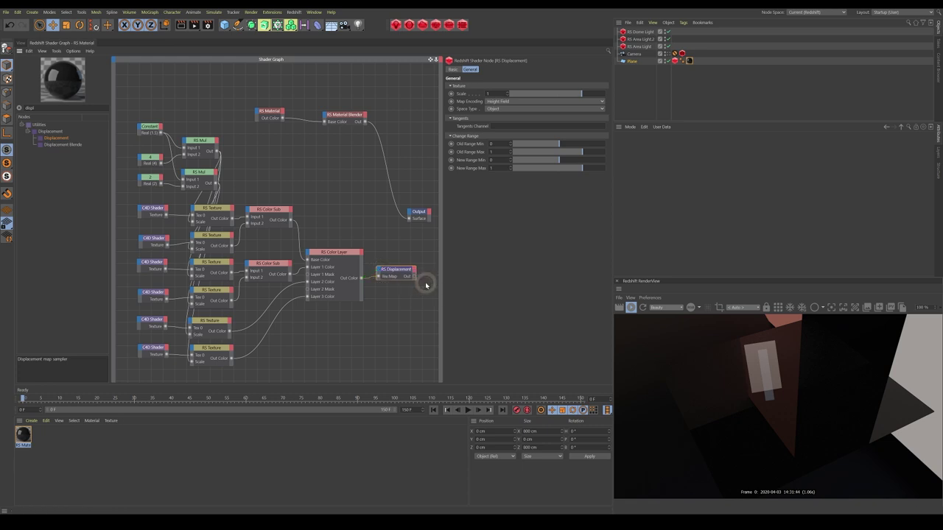
{"action": "left_click_drag", "start_coordinate": [414, 276], "coordinate": [410, 214]}
{"action": "left_click", "coordinate": [420, 216]}
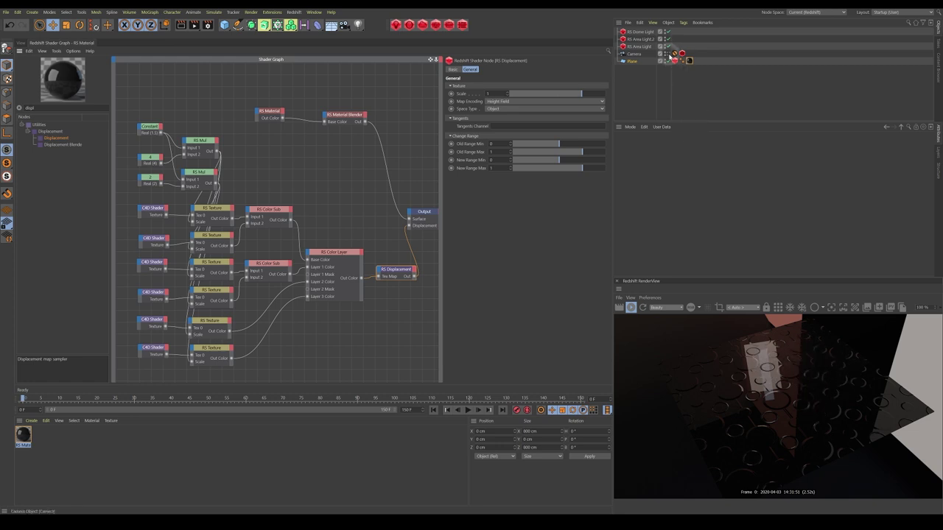
{"action": "left_click", "coordinate": [29, 43]}
{"action": "left_click", "coordinate": [53, 43]}
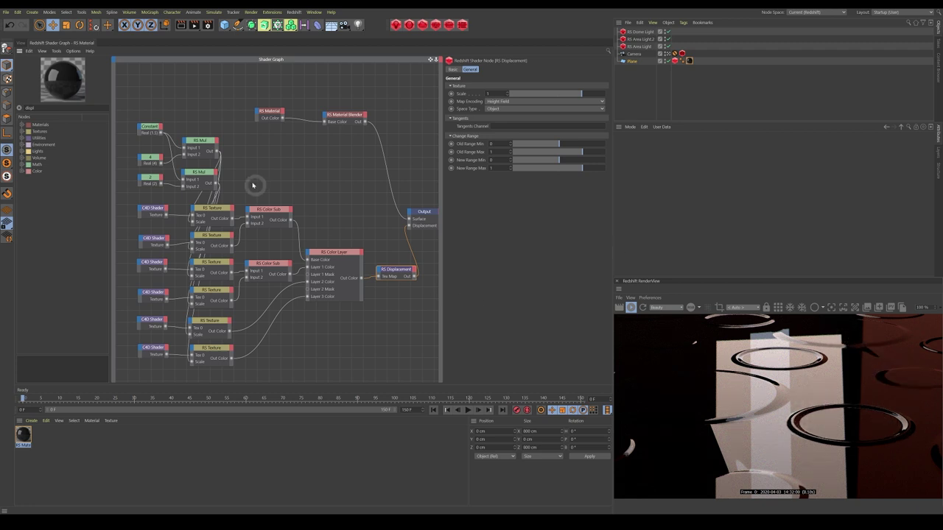
- Set the Constant value to 8 and make one bottom gradient knot black (V 0%)
{"action": "left_click", "coordinate": [149, 126]}
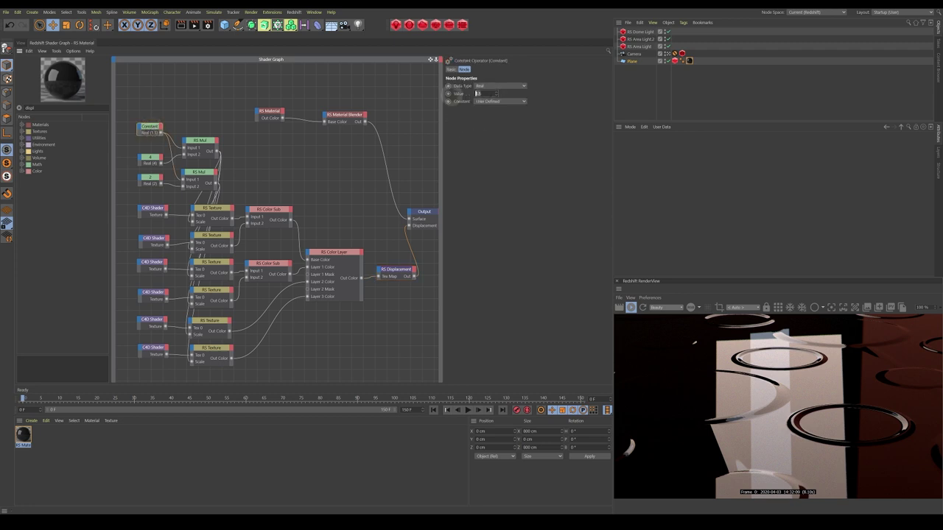
{"action": "left_click", "coordinate": [464, 128]}
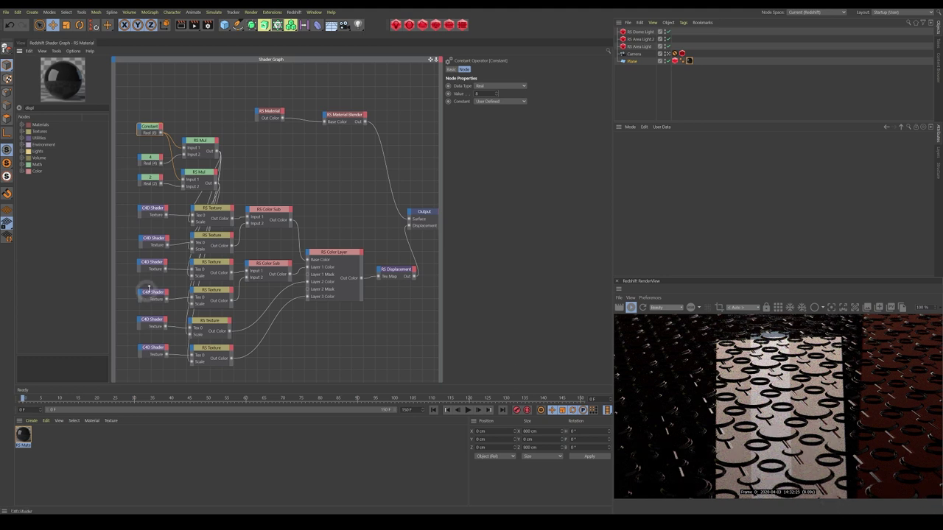
{"action": "left_click", "coordinate": [152, 348]}
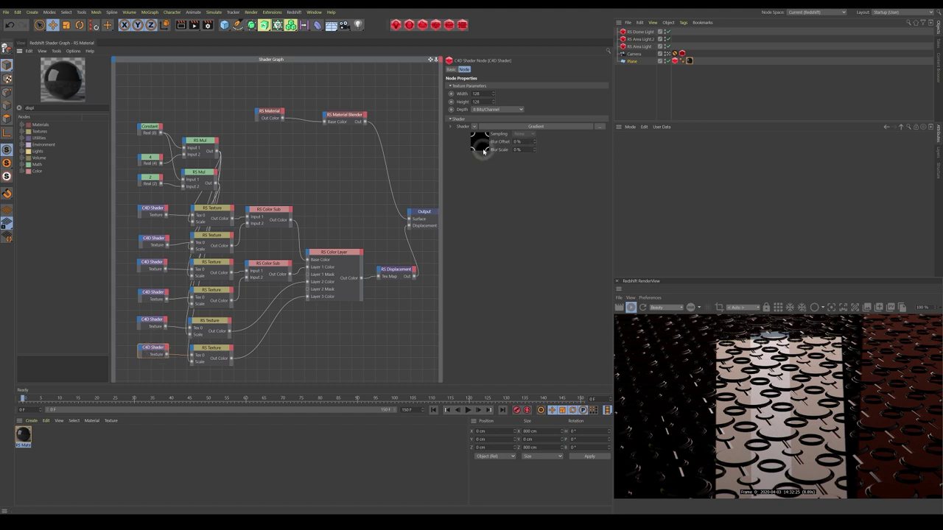
{"action": "left_click", "coordinate": [480, 144]}
{"action": "double_click", "coordinate": [730, 221]}
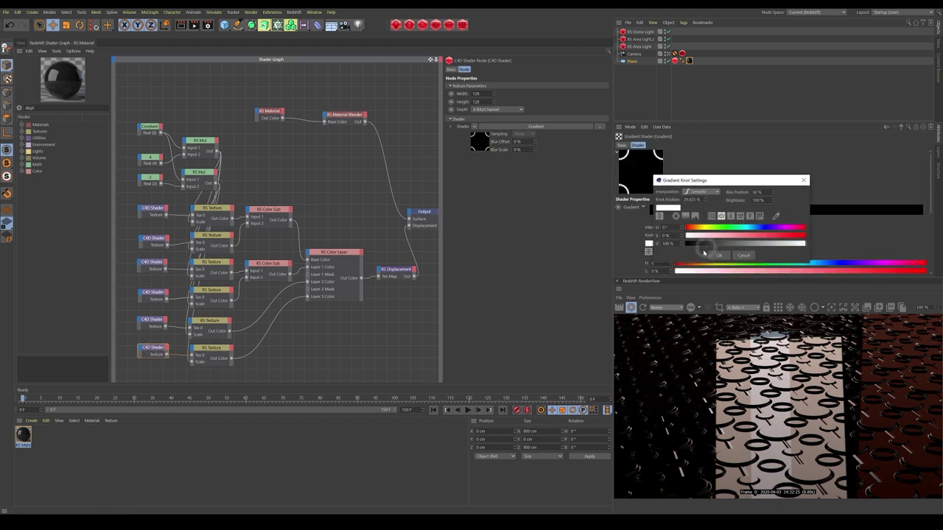
{"action": "double_click", "coordinate": [675, 243]}
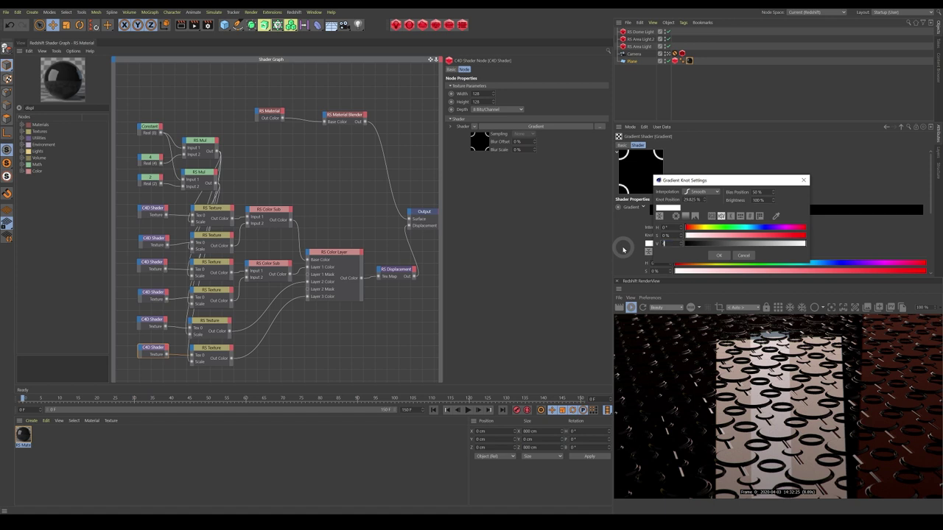
{"action": "key", "text": "Return"}
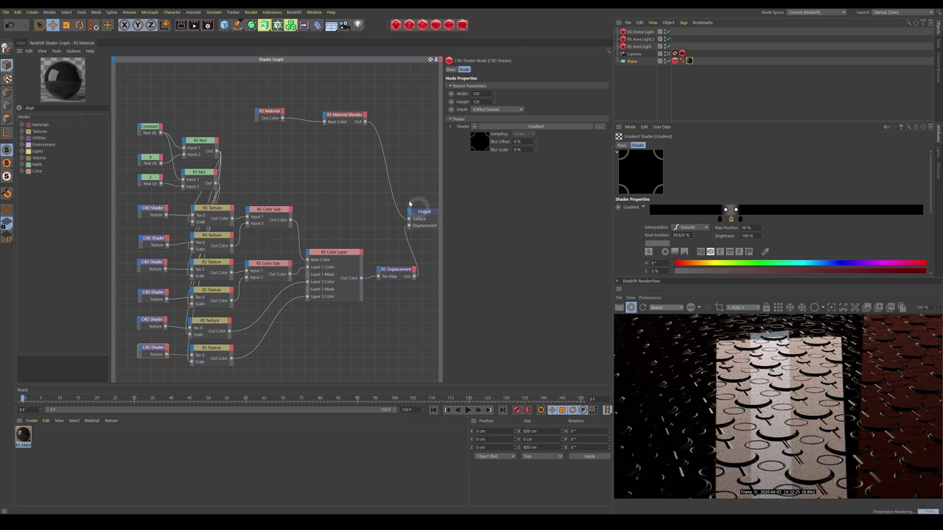
- Reposition the Material Blender and RS Material nodes in the graph
{"action": "left_click_drag", "start_coordinate": [345, 116], "coordinate": [336, 111]}
{"action": "left_click_drag", "start_coordinate": [270, 112], "coordinate": [266, 112]}
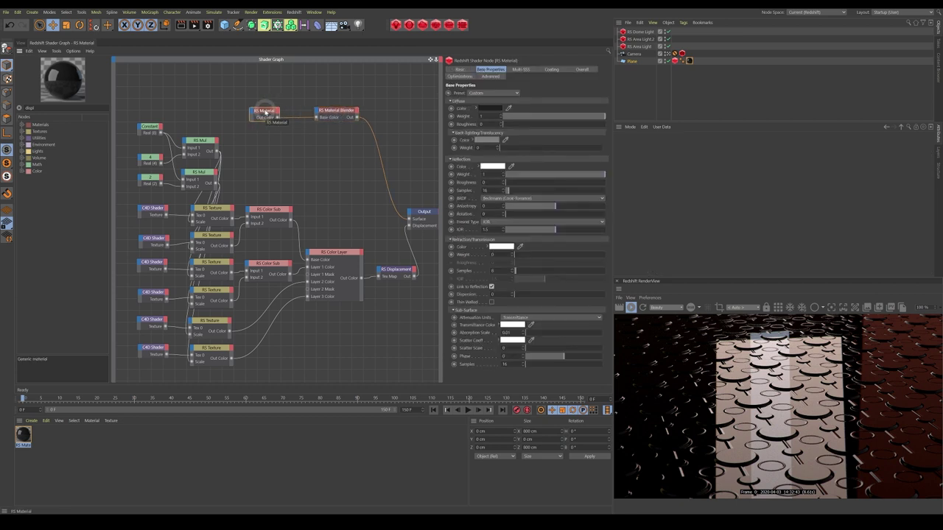
{"action": "left_click", "coordinate": [23, 125]}
- Add two RS Material nodes with Copper and Silver presets, and wire the copper one toward the blender
{"action": "left_click_drag", "start_coordinate": [46, 157], "coordinate": [286, 148]}
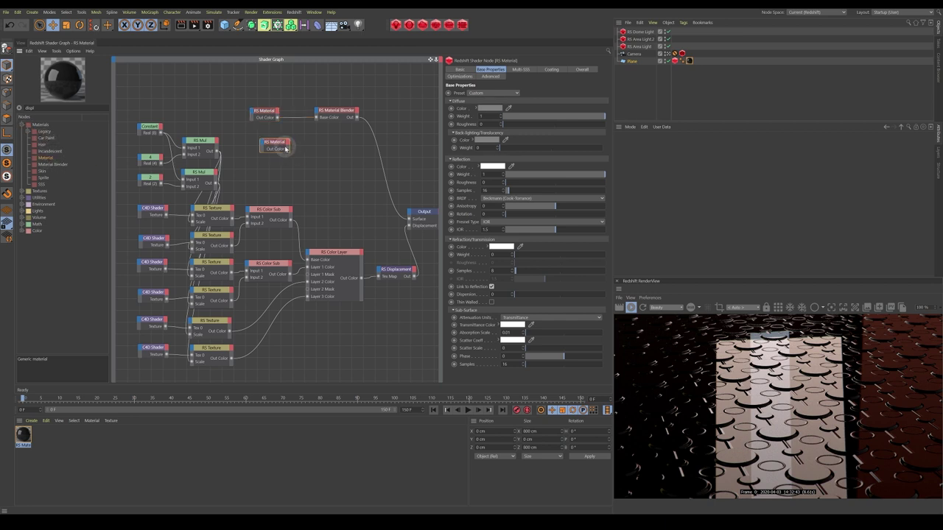
{"action": "left_click", "coordinate": [494, 93]}
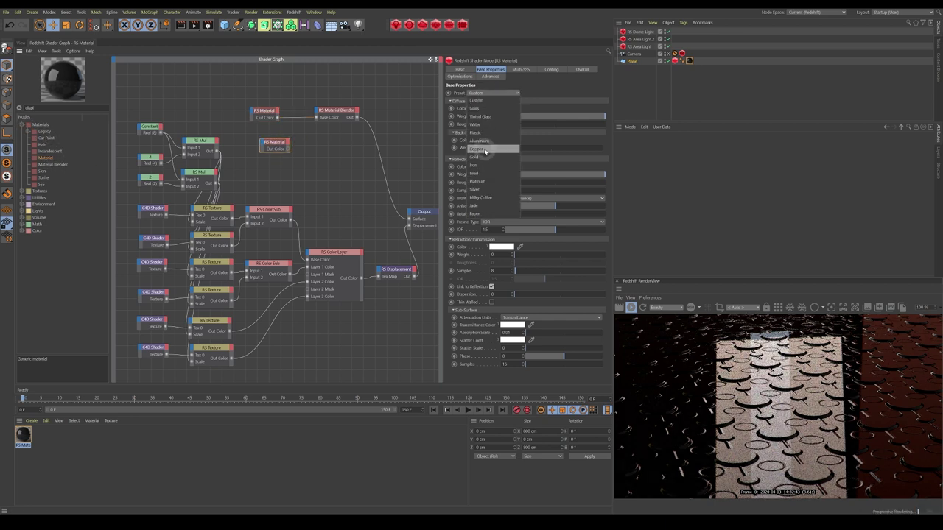
{"action": "left_click", "coordinate": [486, 151]}
{"action": "left_click_drag", "start_coordinate": [46, 157], "coordinate": [284, 170]}
{"action": "left_click", "coordinate": [495, 93]}
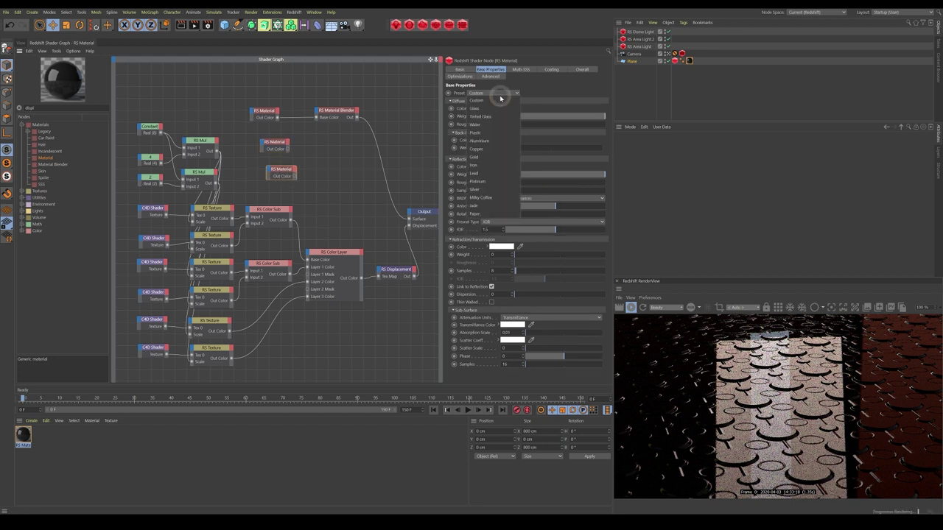
{"action": "left_click", "coordinate": [480, 190]}
{"action": "left_click", "coordinate": [283, 145]}
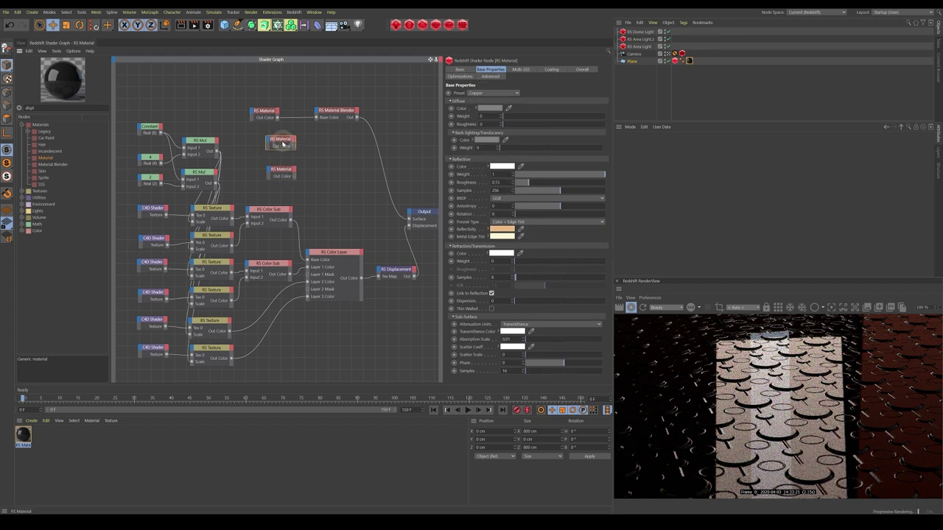
{"action": "left_click_drag", "start_coordinate": [293, 150], "coordinate": [364, 124]}
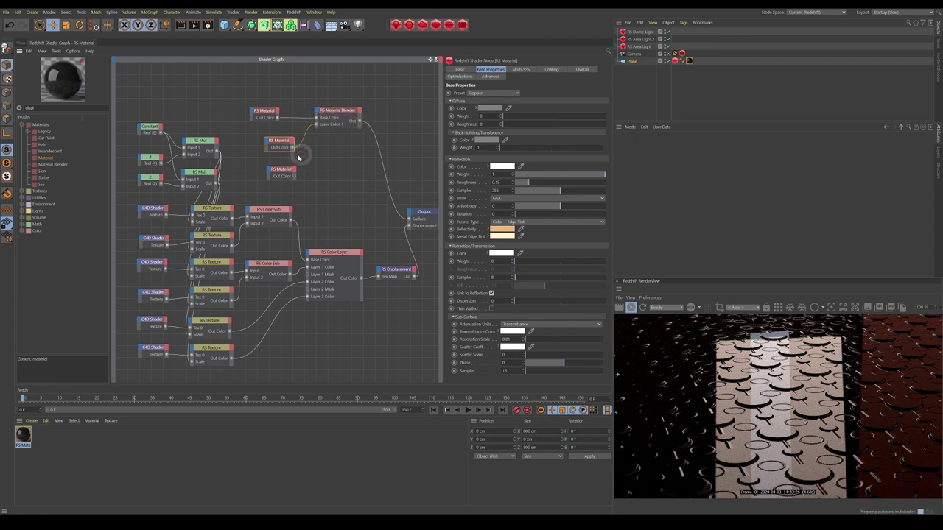
- Connect the copper material to Layer Color 1 and the silver one to Layer Color 2
{"action": "left_click_drag", "start_coordinate": [292, 148], "coordinate": [315, 110]}
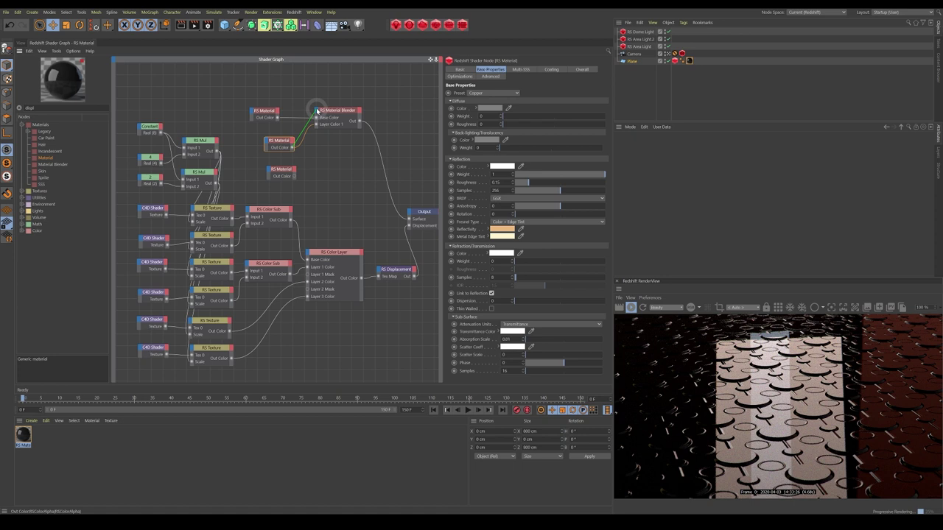
{"action": "left_click_drag", "start_coordinate": [316, 110], "coordinate": [364, 137]}
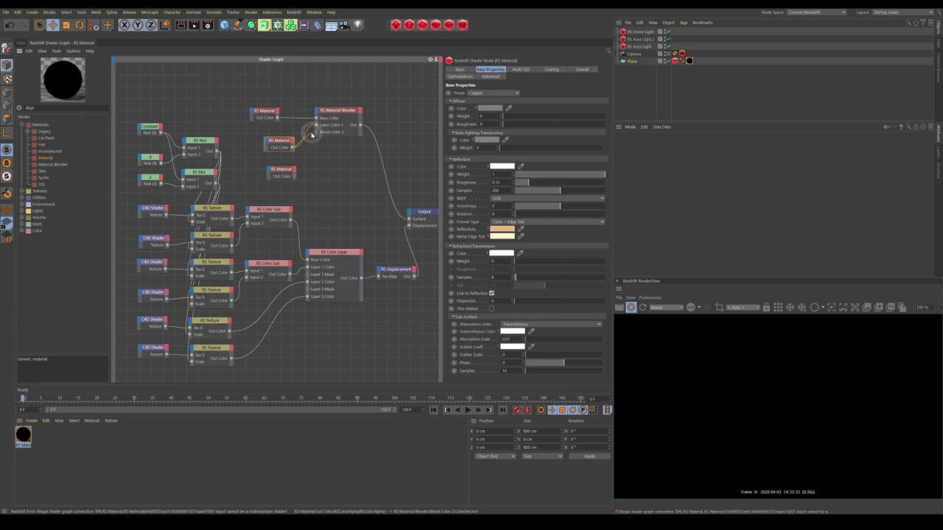
{"action": "left_click_drag", "start_coordinate": [293, 147], "coordinate": [363, 130]}
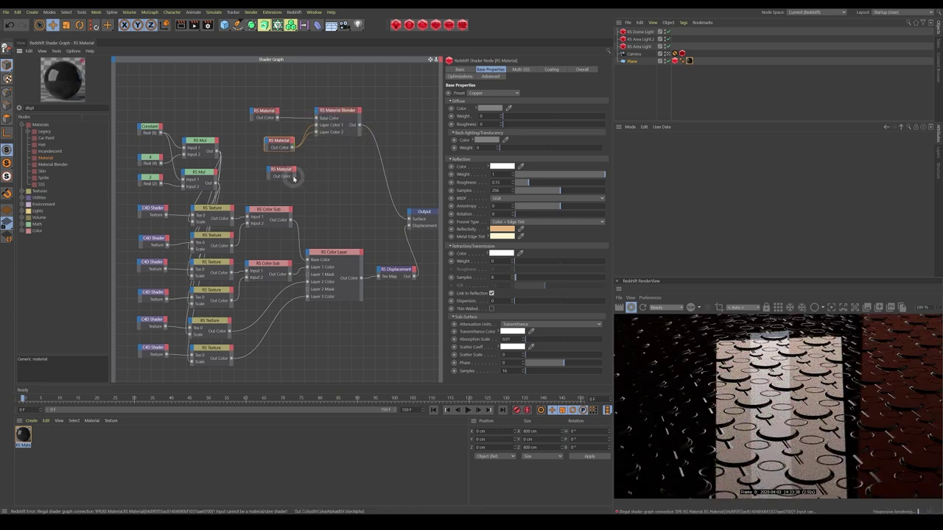
{"action": "left_click_drag", "start_coordinate": [294, 177], "coordinate": [359, 148]}
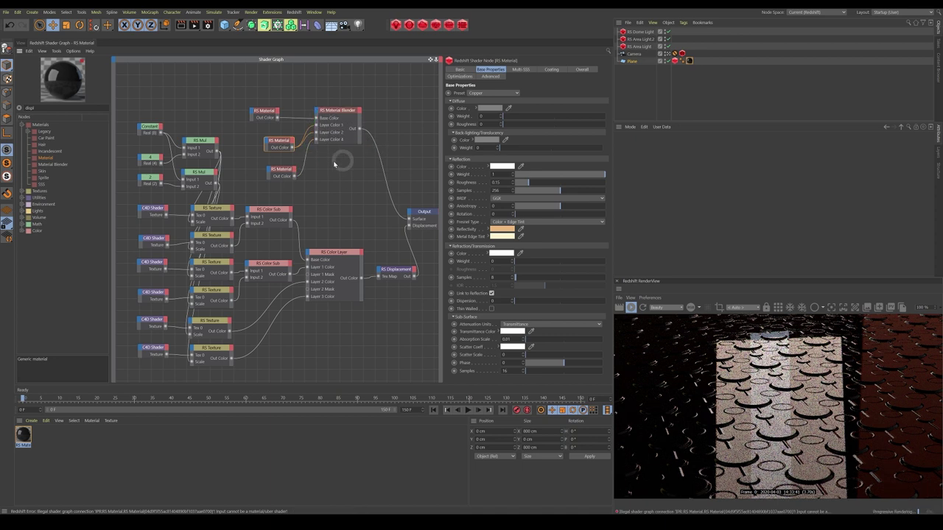
{"action": "left_click_drag", "start_coordinate": [282, 147], "coordinate": [277, 171]}
{"action": "left_click_drag", "start_coordinate": [335, 111], "coordinate": [339, 112]}
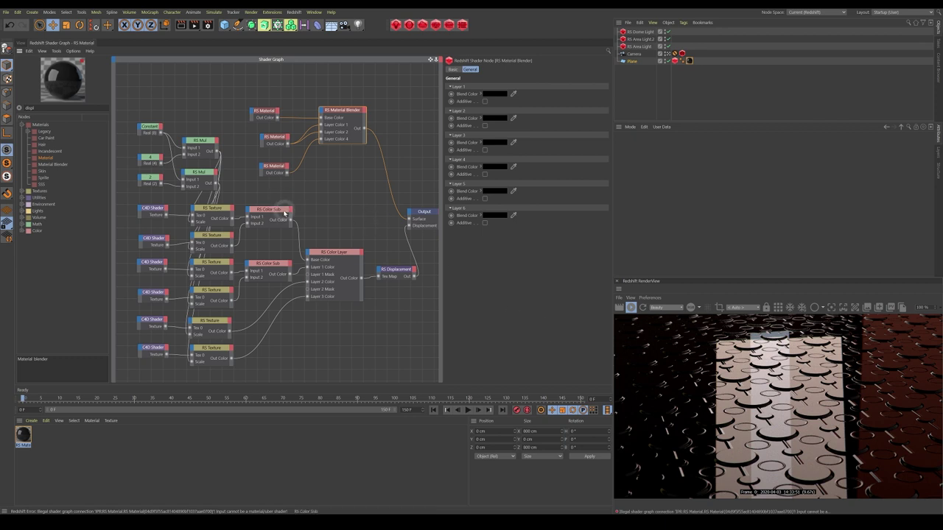
- Connect RS Color Sub's Out Color to the Material Blender's Layer 1 Blend Color 1
{"action": "left_click_drag", "start_coordinate": [291, 219], "coordinate": [322, 114]}
{"action": "mouse_move", "coordinate": [335, 125]}
{"action": "left_click", "coordinate": [367, 130]}
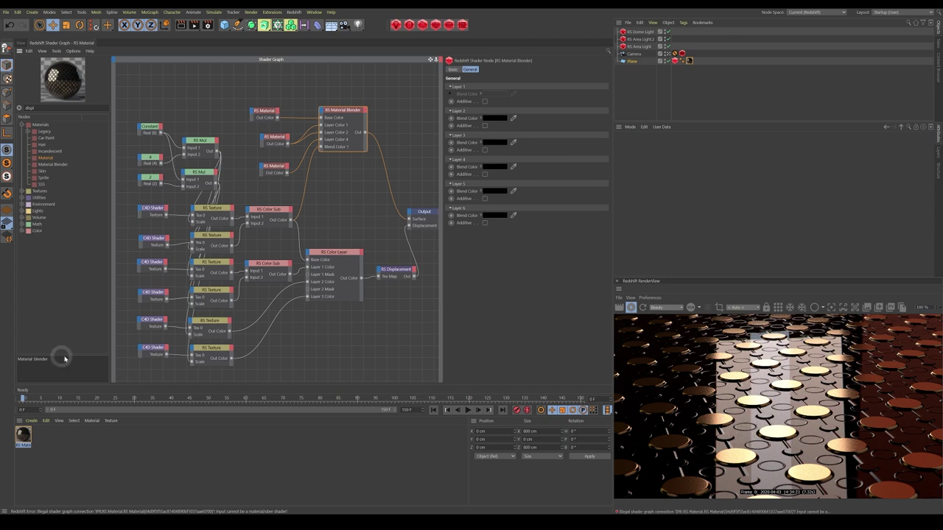
- Connect the bottom RS Texture's Out Color to the Material Blender's Layer 2 Blend Color 2
{"action": "left_click", "coordinate": [209, 352]}
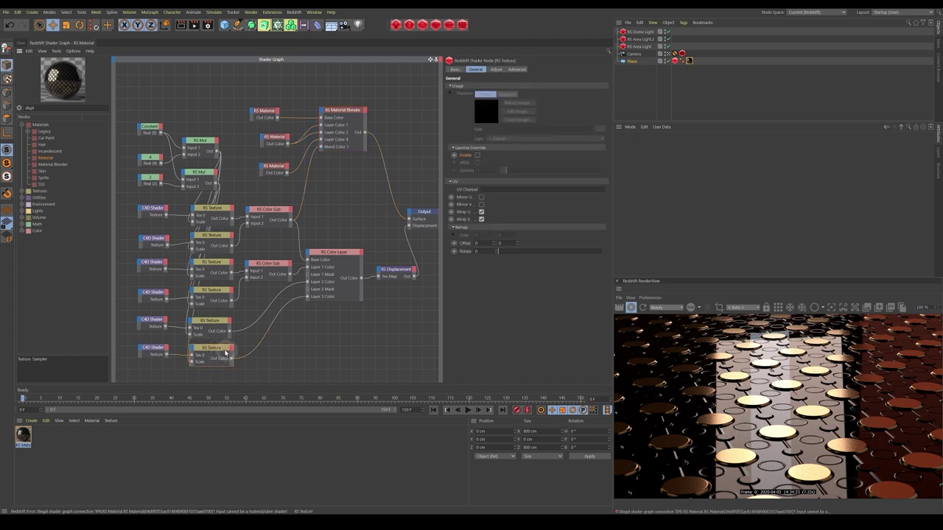
{"action": "left_click", "coordinate": [155, 348]}
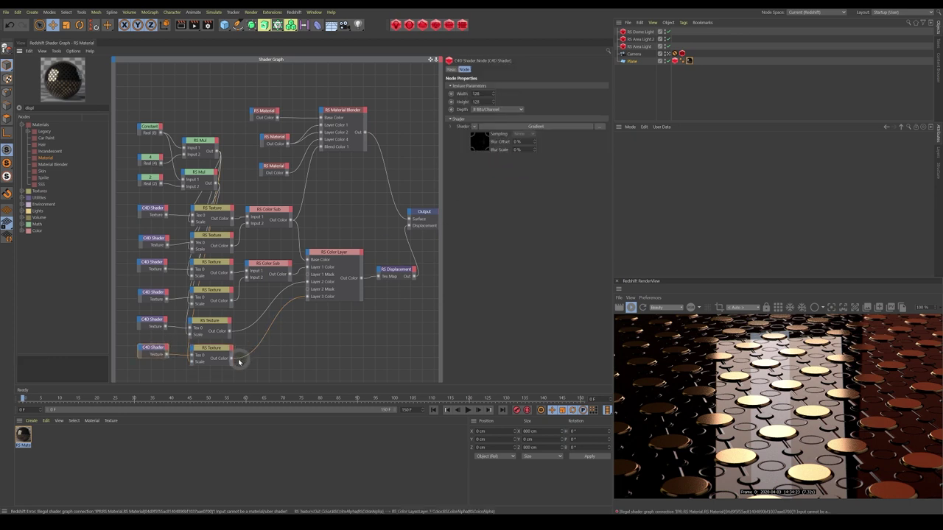
{"action": "left_click_drag", "start_coordinate": [231, 358], "coordinate": [321, 113]}
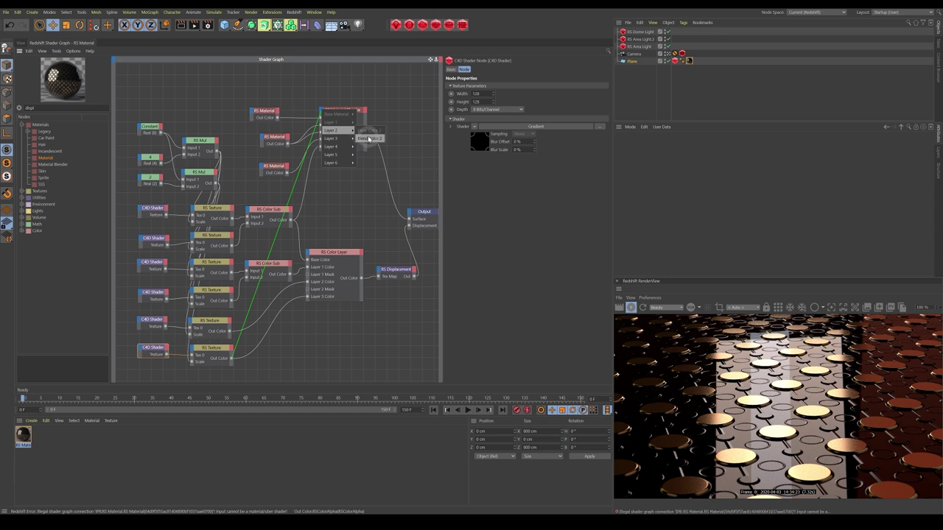
{"action": "left_click", "coordinate": [365, 137]}
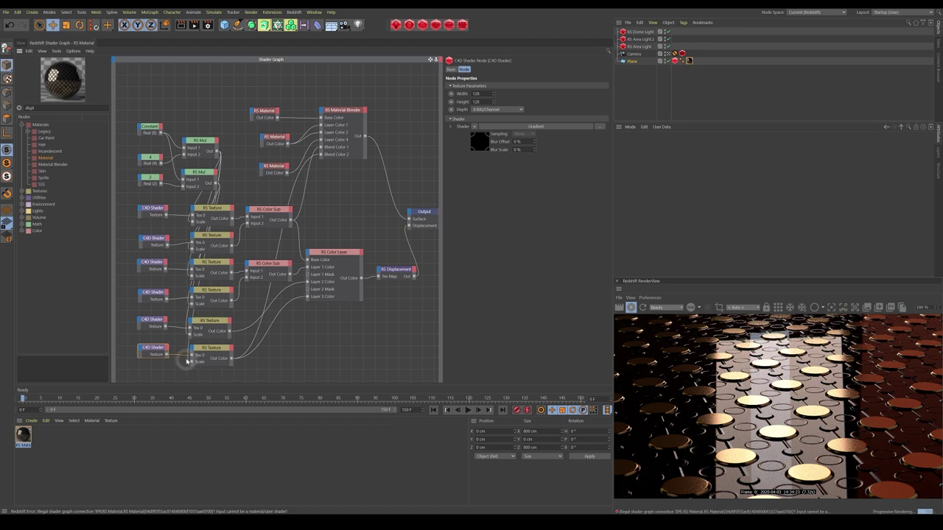
{"action": "left_click", "coordinate": [151, 348]}
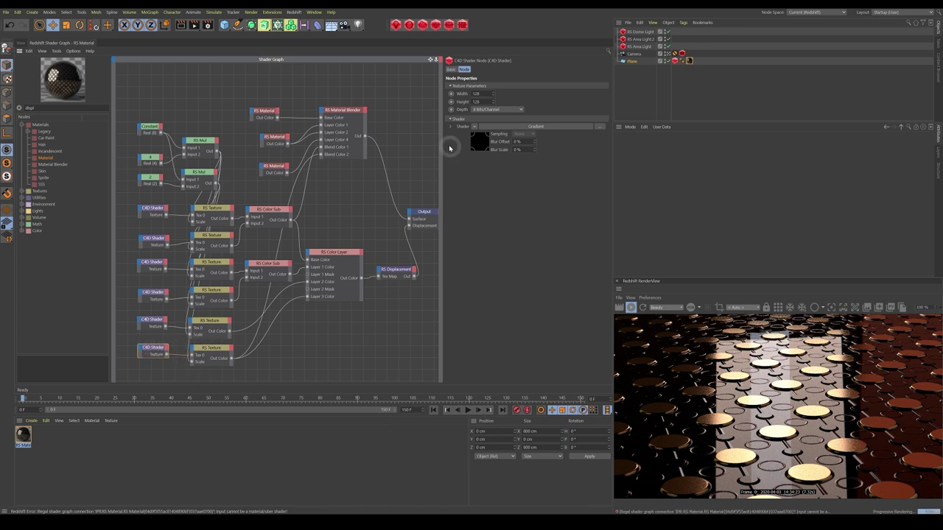
{"action": "left_click", "coordinate": [479, 140]}
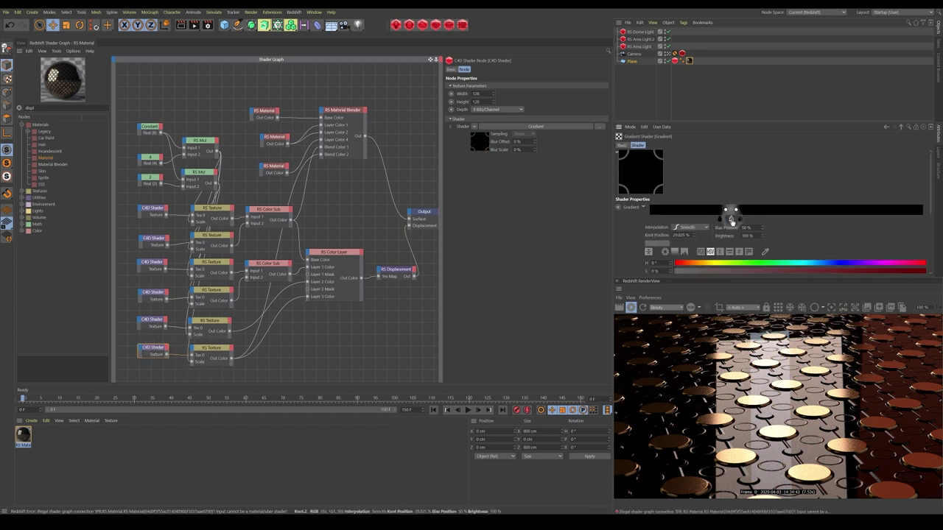
{"action": "left_click", "coordinate": [211, 353]}
{"action": "left_click", "coordinate": [337, 143]}
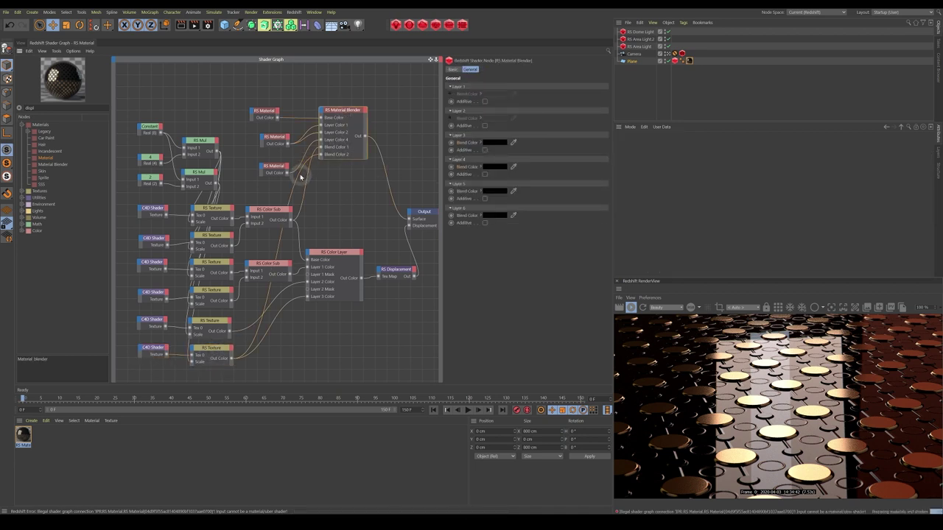
- Add an RS Ramp fed by the bottom RS Texture, with its white knot dragged far left
{"action": "left_click", "coordinate": [24, 108]}
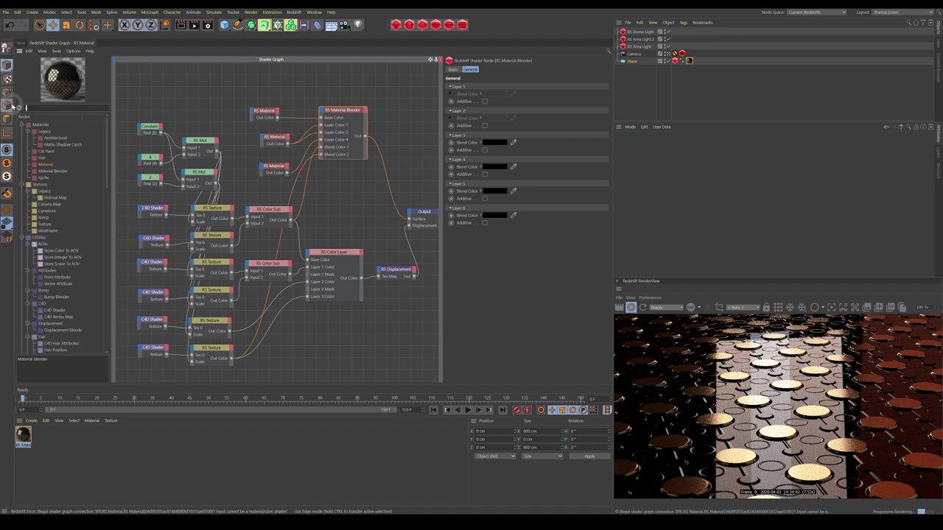
{"action": "type", "text": "ramp"}
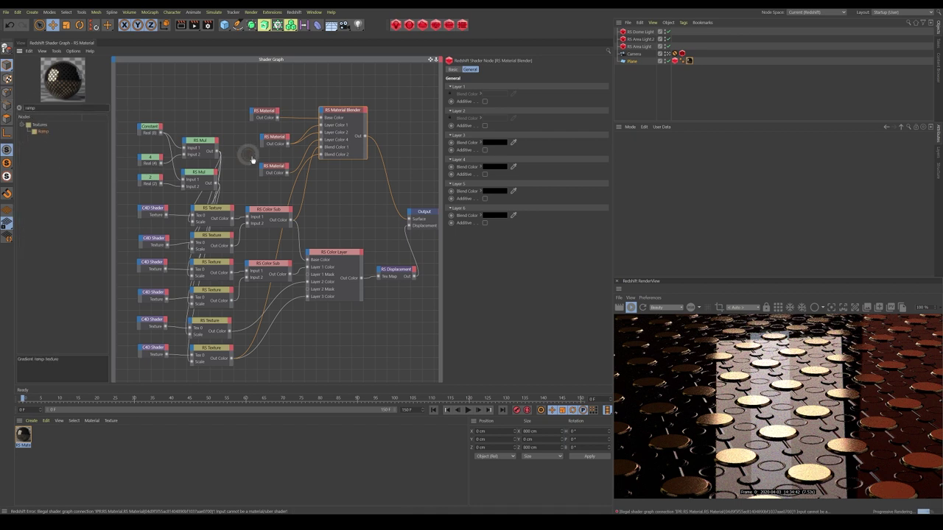
{"action": "left_click_drag", "start_coordinate": [343, 201], "coordinate": [342, 200]}
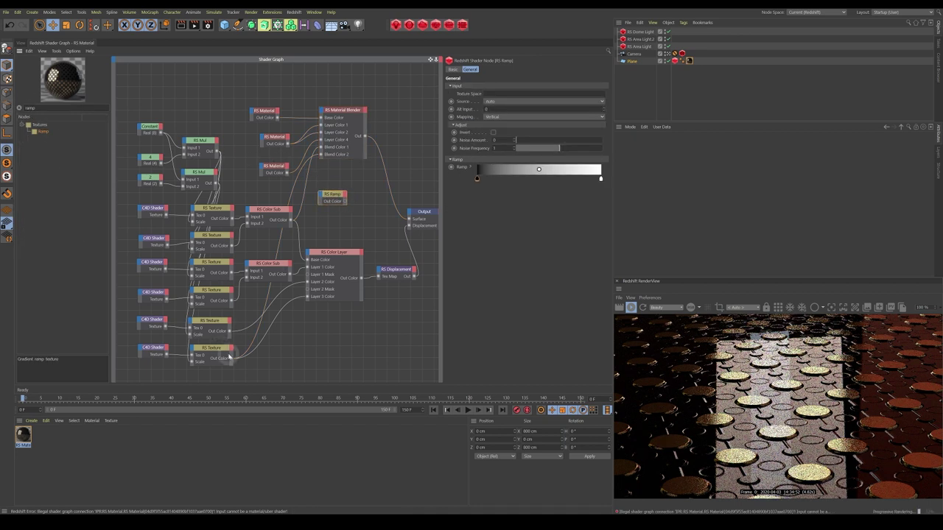
{"action": "left_click_drag", "start_coordinate": [230, 360], "coordinate": [322, 154]}
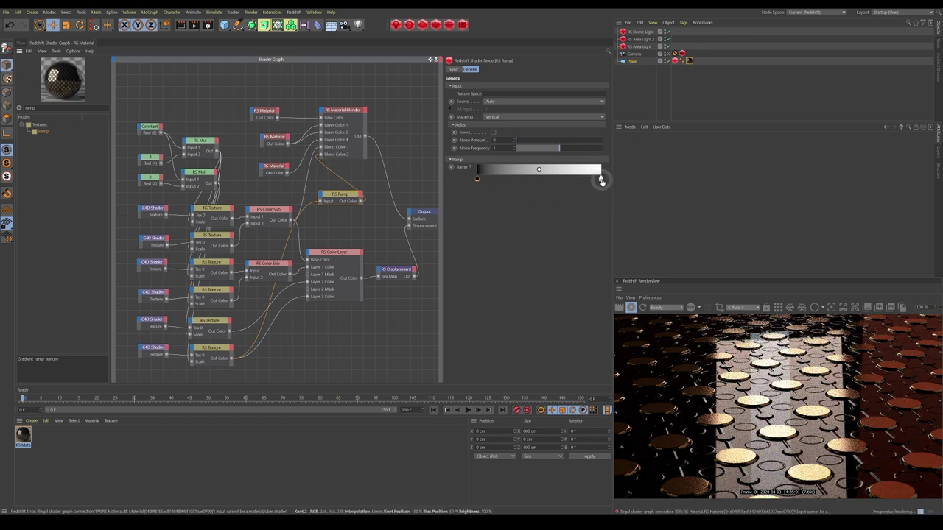
{"action": "left_click_drag", "start_coordinate": [601, 180], "coordinate": [497, 179]}
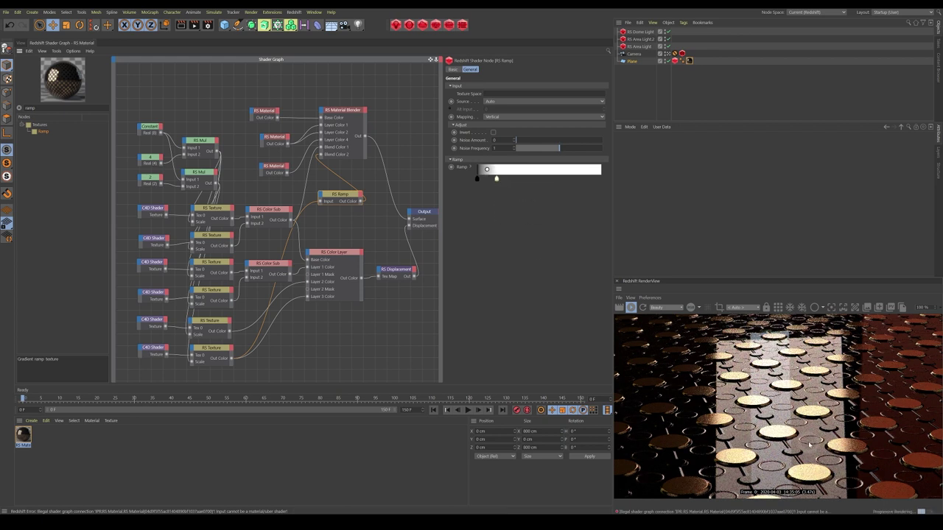
{"action": "left_click_drag", "start_coordinate": [496, 180], "coordinate": [488, 180]}
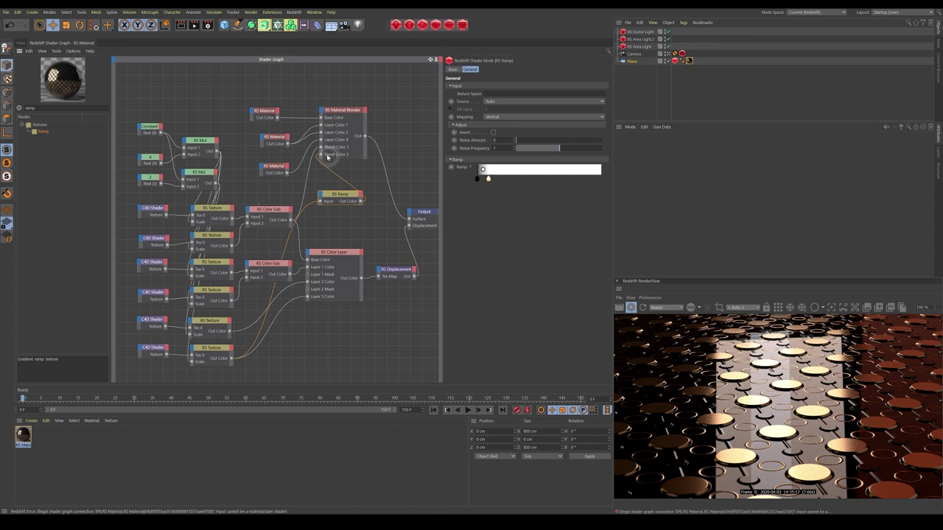
- Duplicate the RS Ramp and wire the copy into the Material Blender's Blend Color 3
{"action": "left_click", "coordinate": [274, 165]}
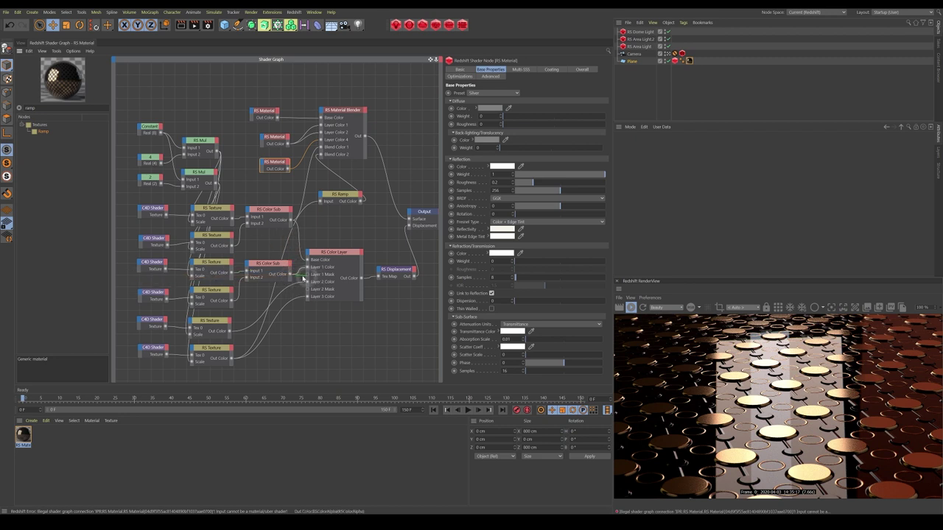
{"action": "left_click", "coordinate": [154, 263]}
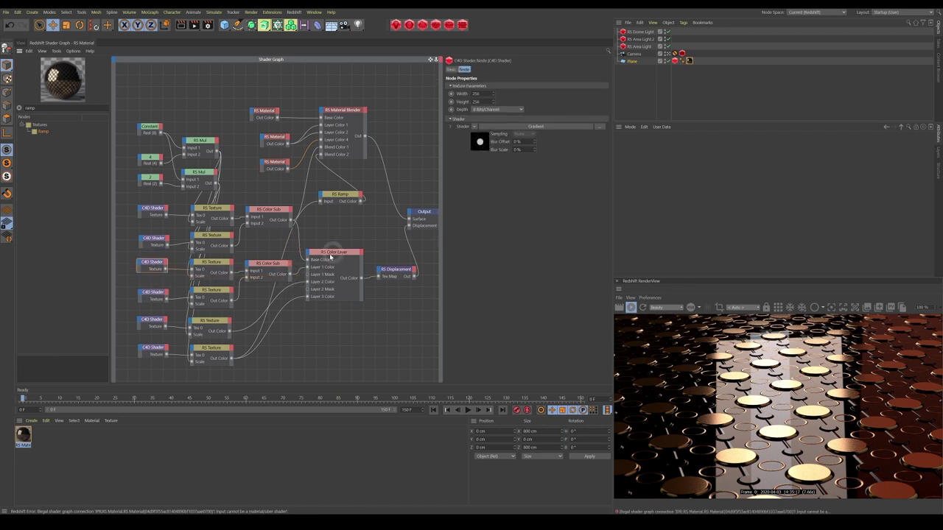
{"action": "left_click", "coordinate": [341, 195]}
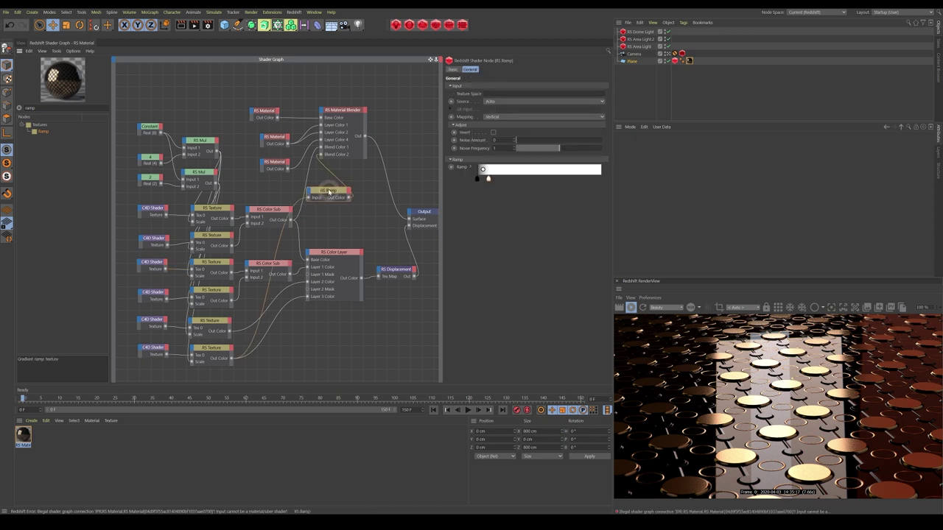
{"action": "left_click_drag", "start_coordinate": [340, 196], "coordinate": [327, 215], "text": "ctrl"}
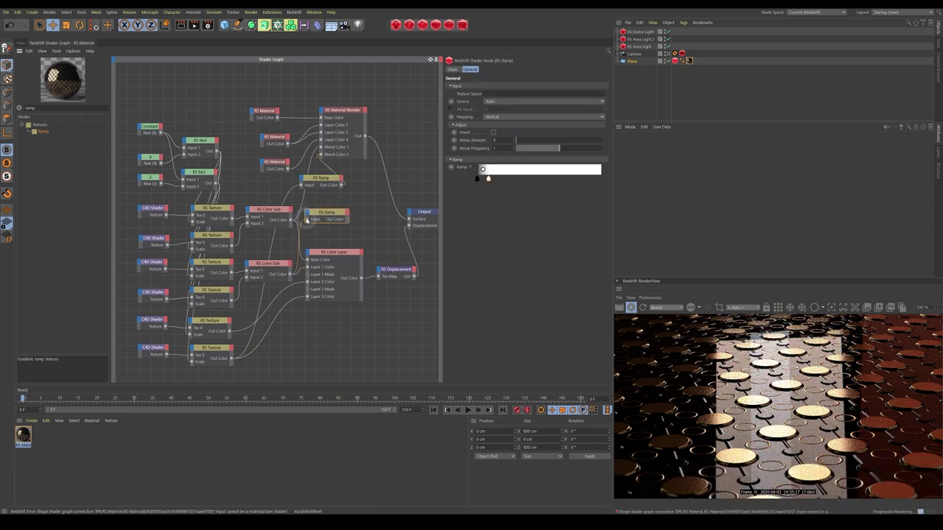
{"action": "left_click", "coordinate": [328, 212]}
{"action": "left_click_drag", "start_coordinate": [328, 213], "coordinate": [321, 111]}
{"action": "mouse_move", "coordinate": [332, 138]}
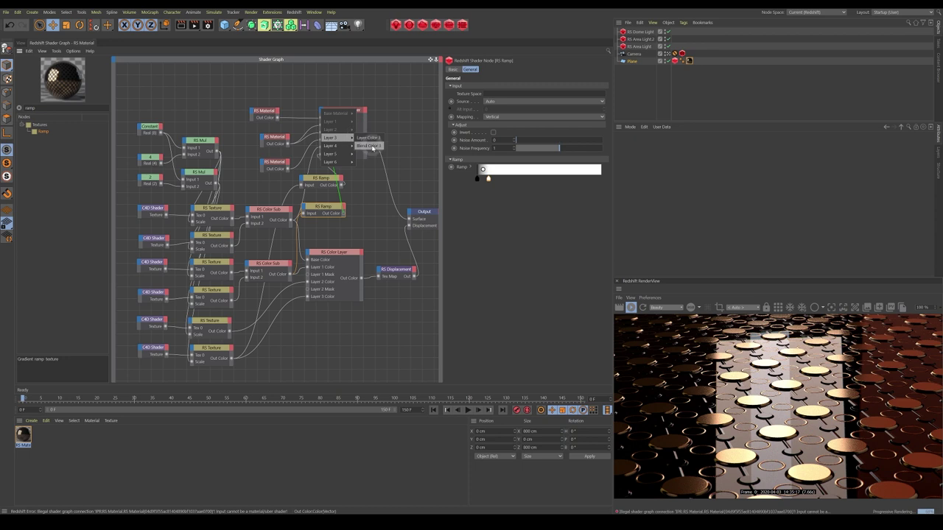
{"action": "left_click", "coordinate": [372, 150]}
- Tidy the ramp nodes and plug the third RS Material into Layer Color 3
{"action": "left_click", "coordinate": [349, 108]}
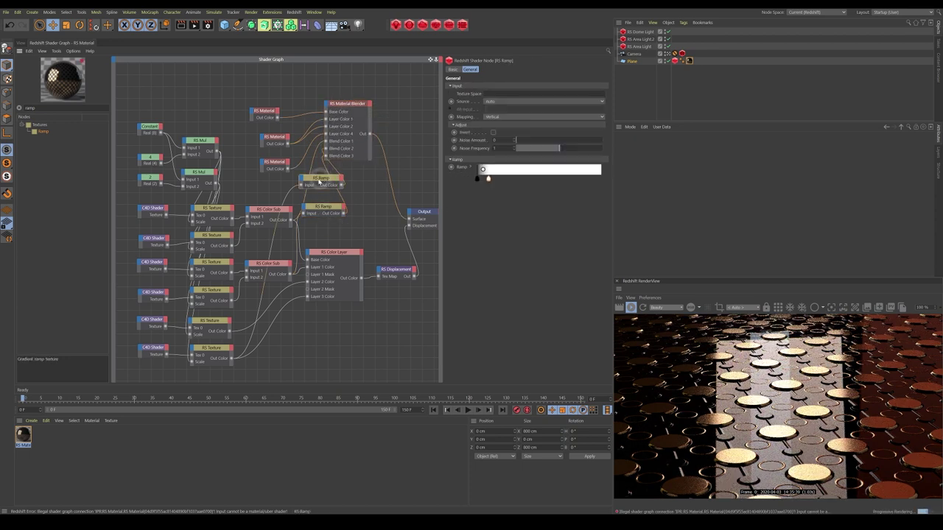
{"action": "left_click_drag", "start_coordinate": [319, 181], "coordinate": [301, 183]}
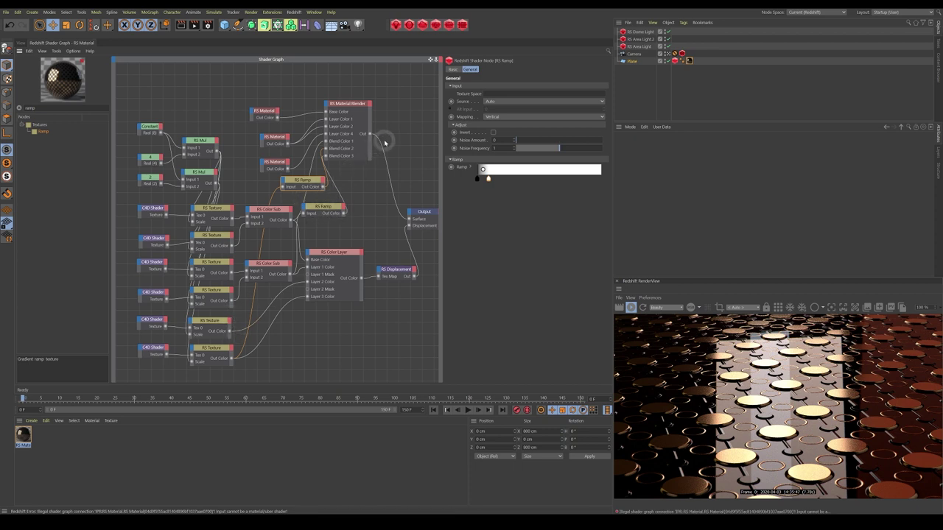
{"action": "left_click", "coordinate": [278, 163]}
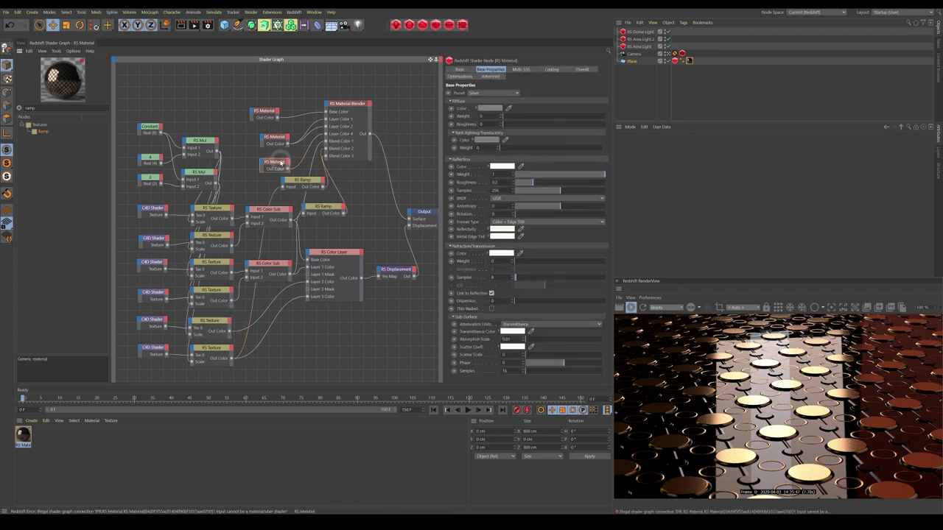
{"action": "left_click", "coordinate": [305, 154]}
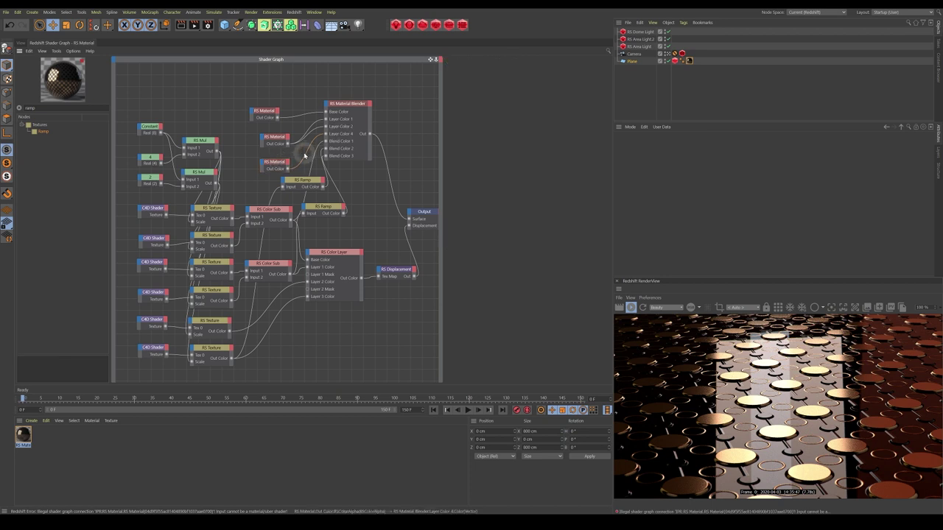
{"action": "left_click_drag", "start_coordinate": [288, 168], "coordinate": [327, 105]}
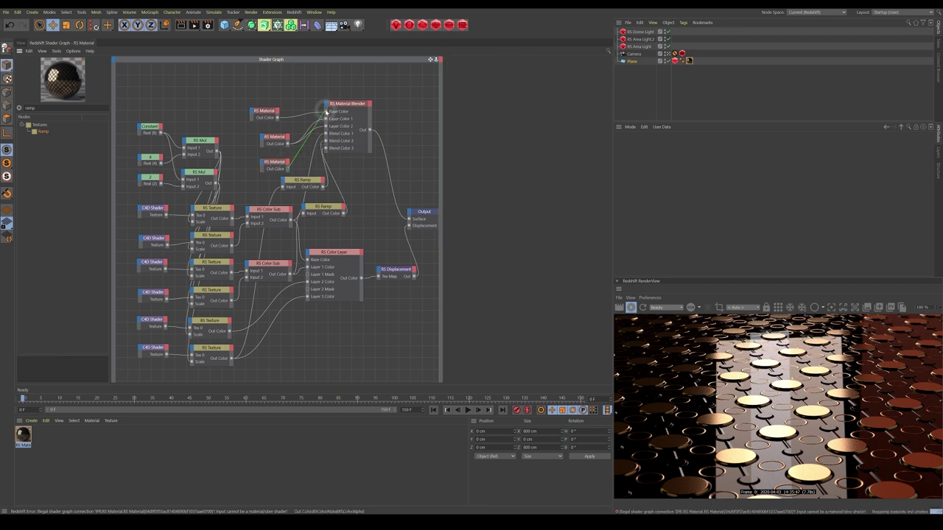
{"action": "left_click", "coordinate": [372, 133]}
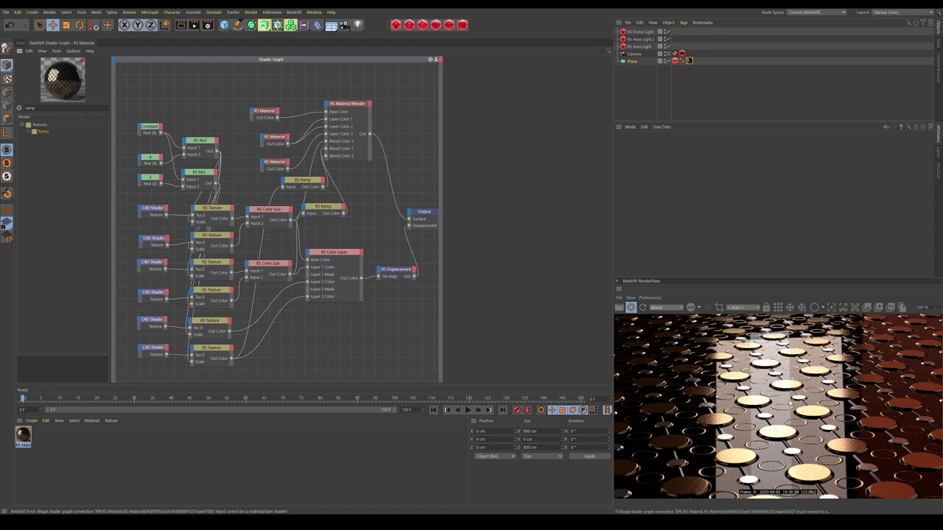
- Add a Maxon Noise and a Ramp, connecting the Ramp to the base material's Refl Roughness
{"action": "left_click_drag", "start_coordinate": [254, 113], "coordinate": [273, 102]}
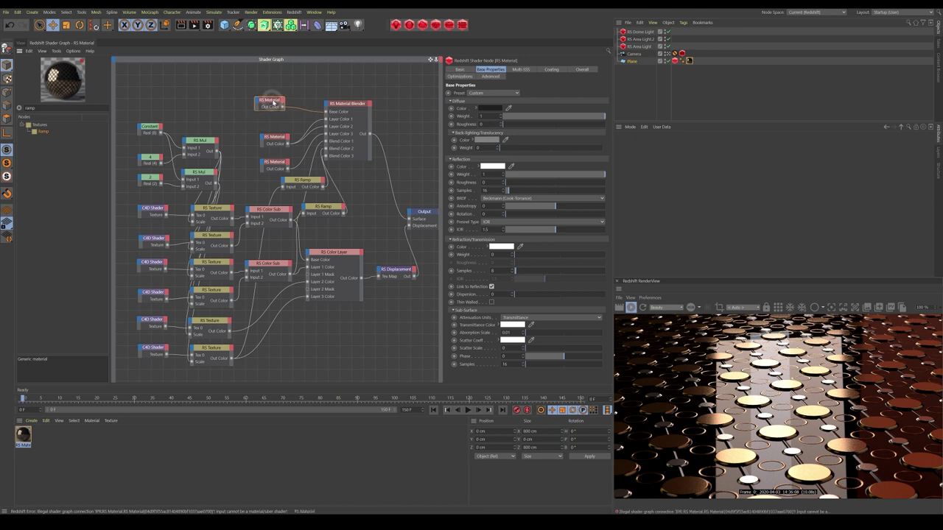
{"action": "left_click", "coordinate": [19, 107]}
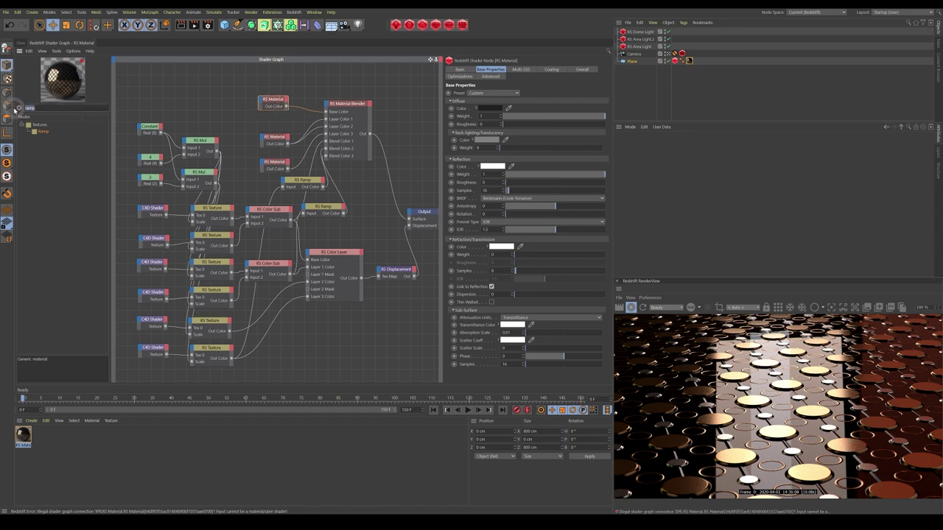
{"action": "type", "text": "maxon"}
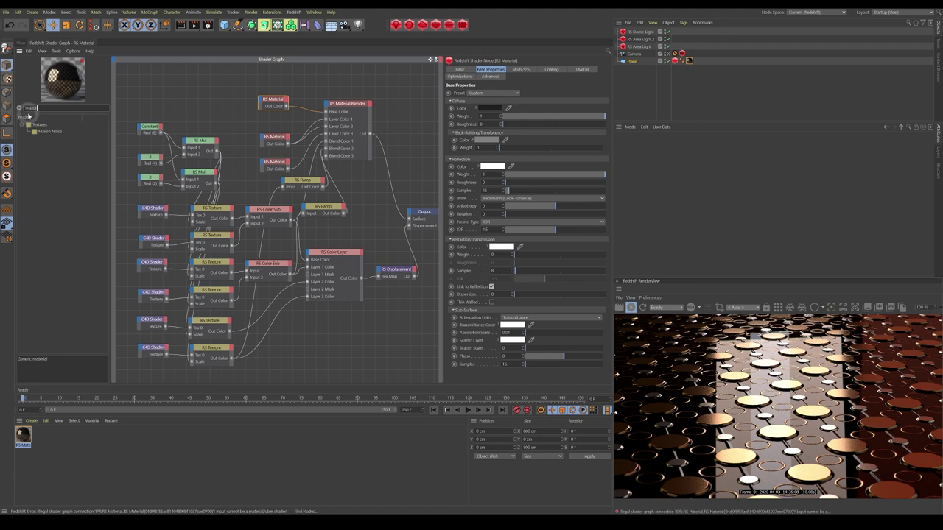
{"action": "left_click_drag", "start_coordinate": [47, 131], "coordinate": [169, 92]}
{"action": "left_click", "coordinate": [22, 108]}
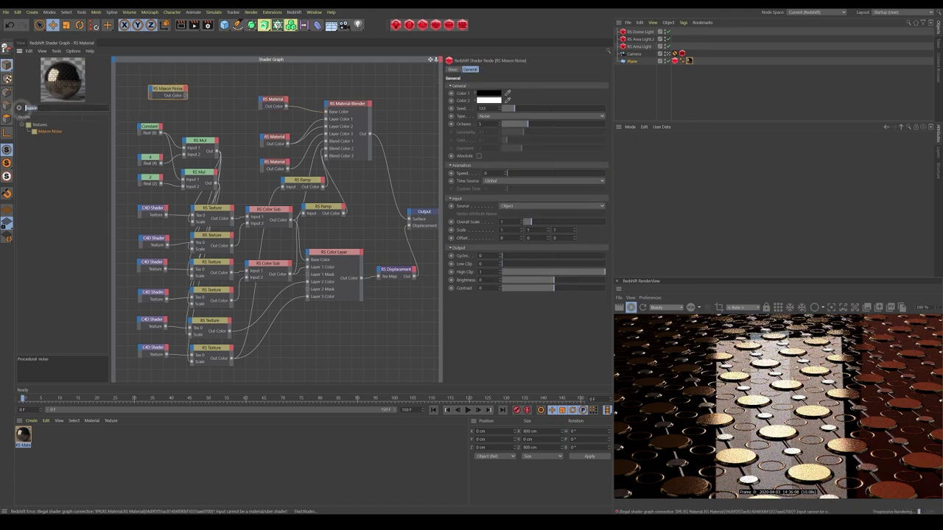
{"action": "type", "text": "ramp"}
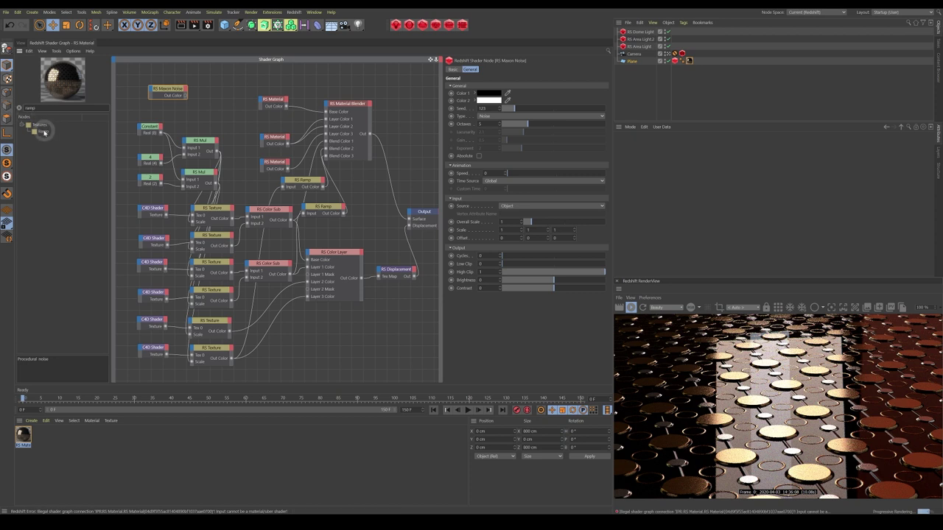
{"action": "left_click_drag", "start_coordinate": [44, 132], "coordinate": [214, 94]}
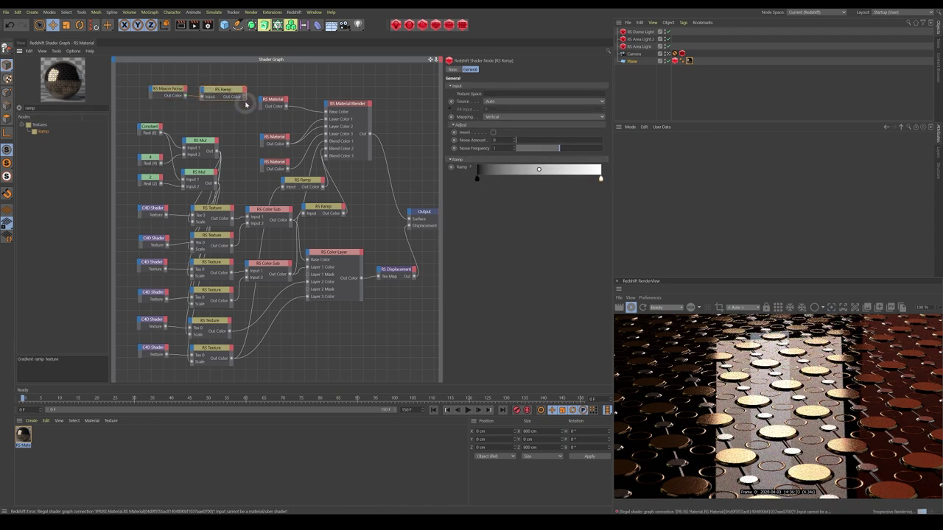
{"action": "left_click_drag", "start_coordinate": [259, 101], "coordinate": [261, 101]}
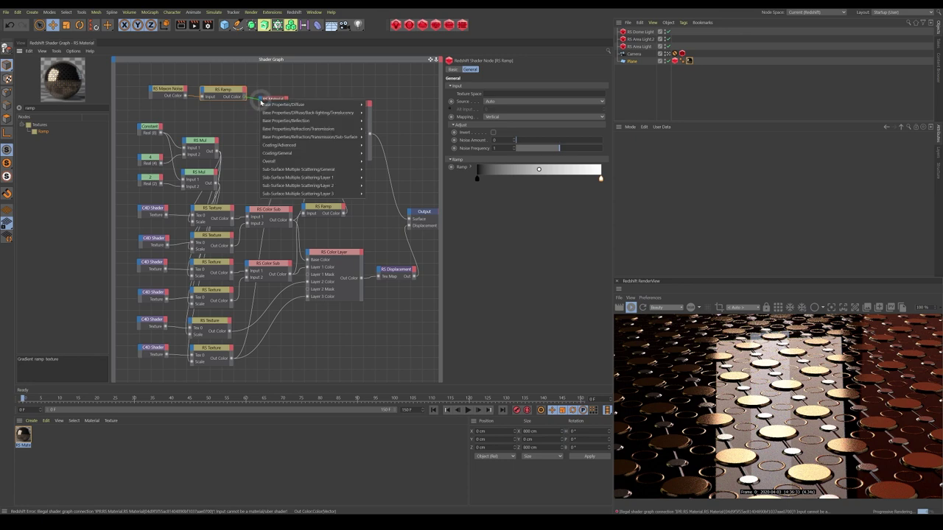
{"action": "mouse_move", "coordinate": [346, 120]}
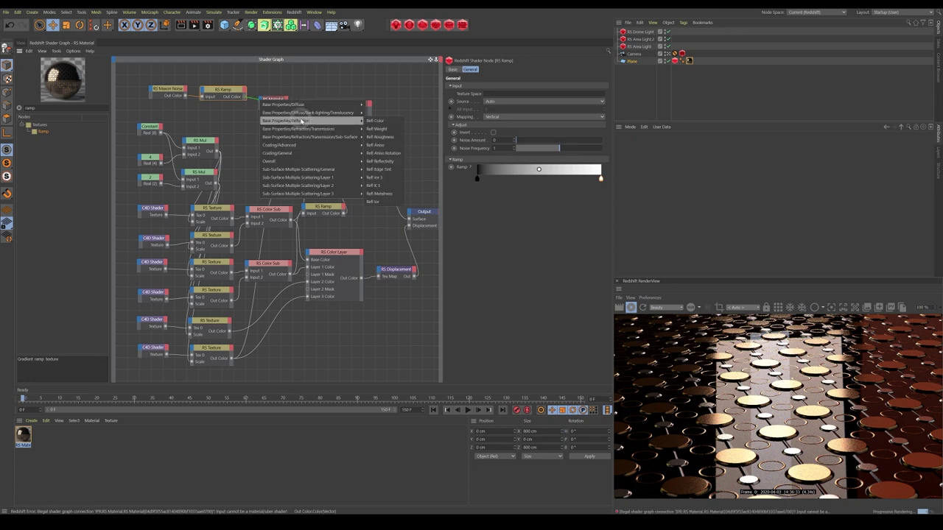
{"action": "left_click", "coordinate": [378, 138]}
- Set the Maxon Noise type to Pixo and its Overall Scale to 4.55
{"action": "left_click", "coordinate": [170, 90]}
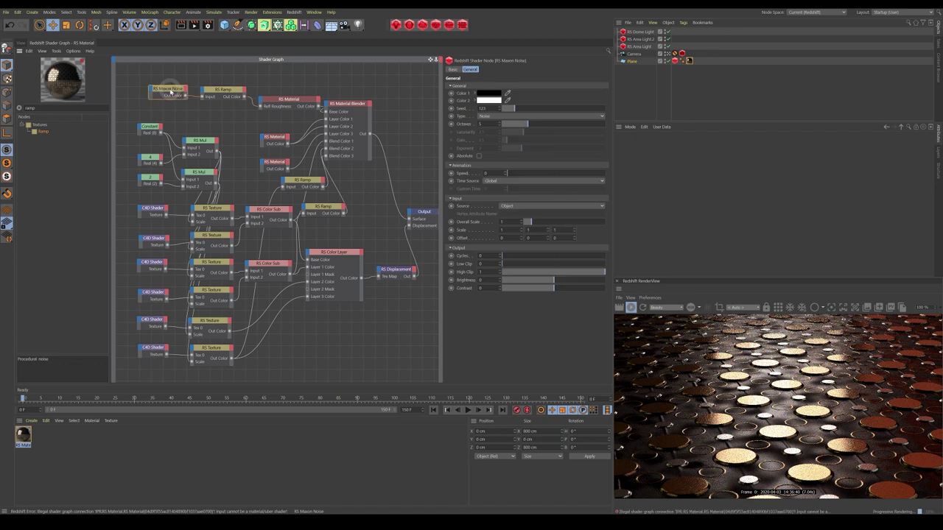
{"action": "left_click_drag", "start_coordinate": [169, 90], "coordinate": [159, 89]}
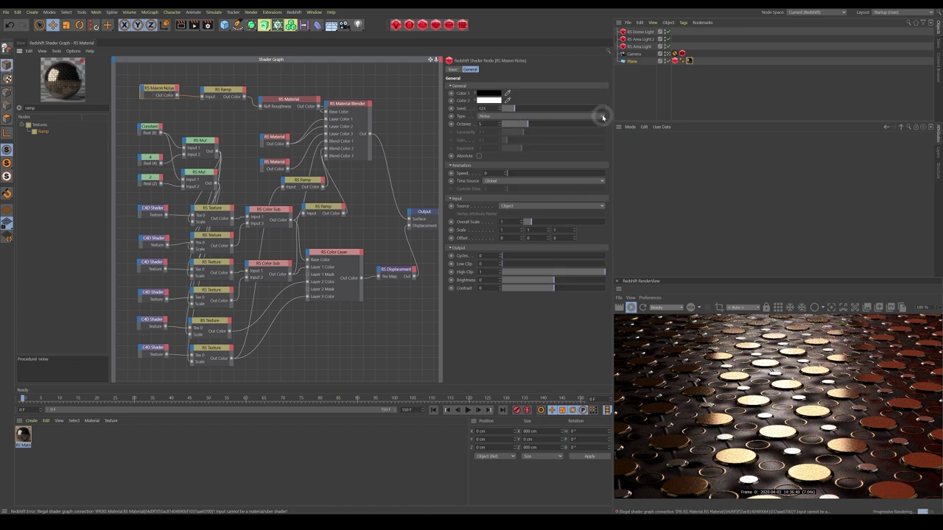
{"action": "left_click", "coordinate": [602, 117]}
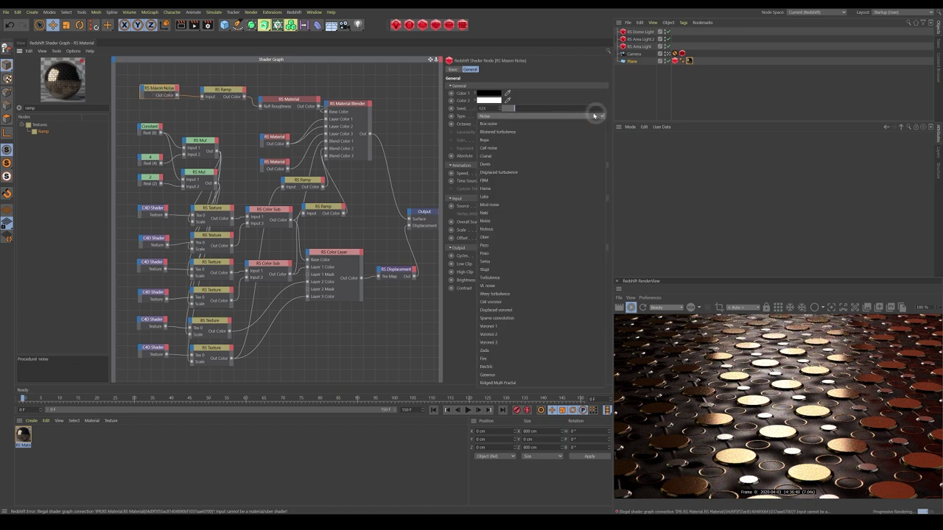
{"action": "left_click", "coordinate": [493, 252]}
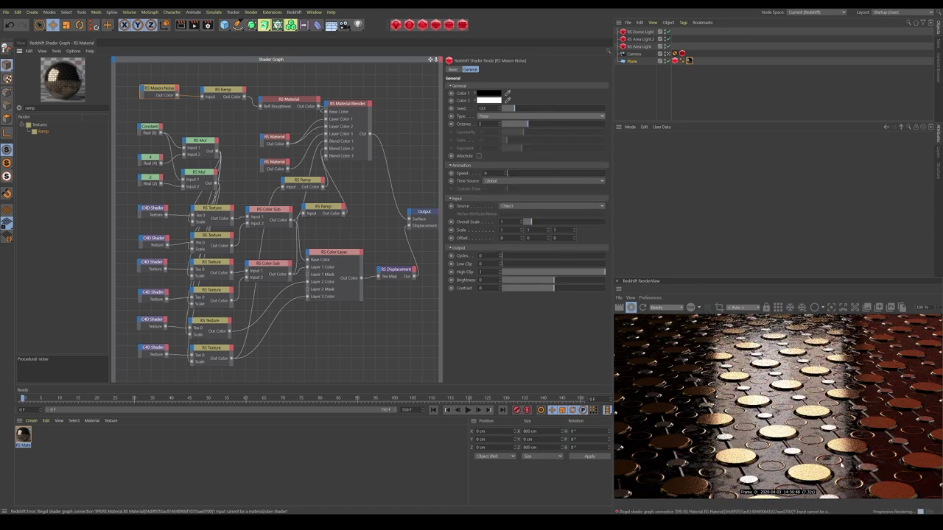
{"action": "left_click_drag", "start_coordinate": [527, 223], "coordinate": [558, 226]}
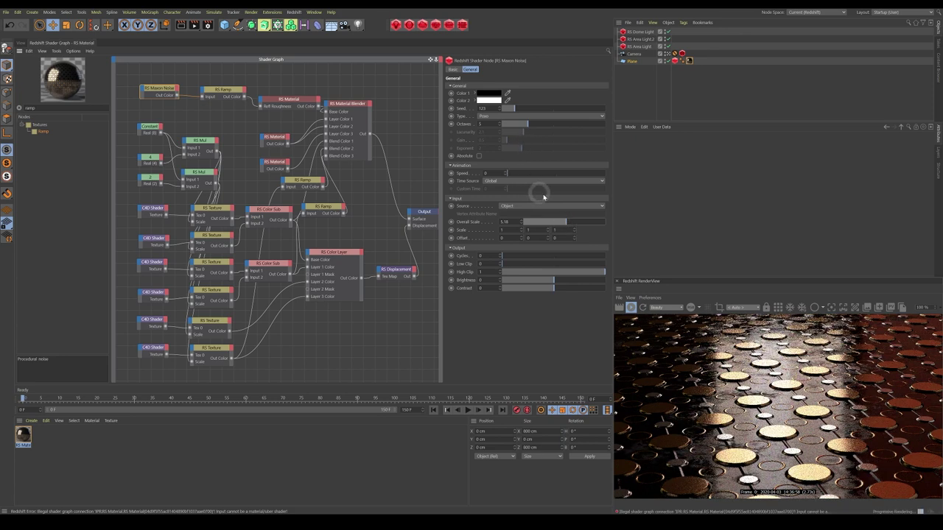
{"action": "left_click_drag", "start_coordinate": [564, 221], "coordinate": [559, 222]}
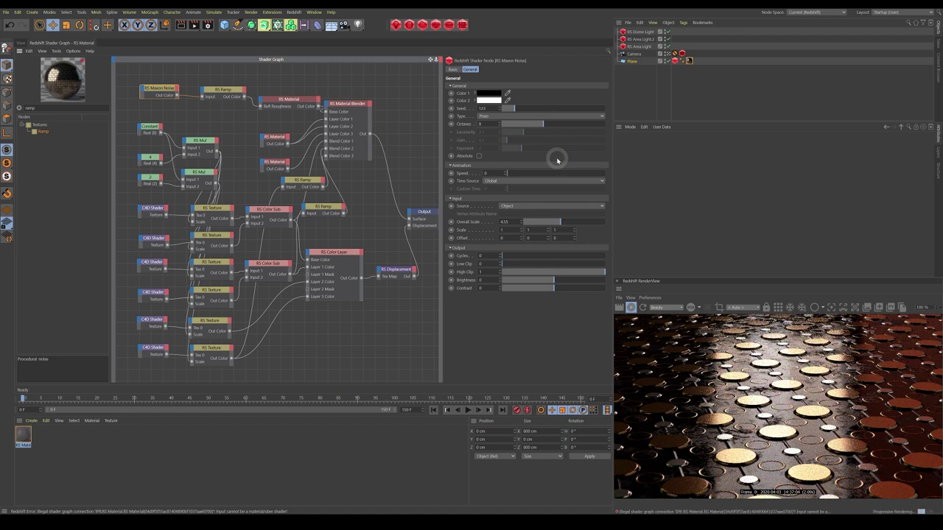
{"action": "left_click", "coordinate": [234, 94]}
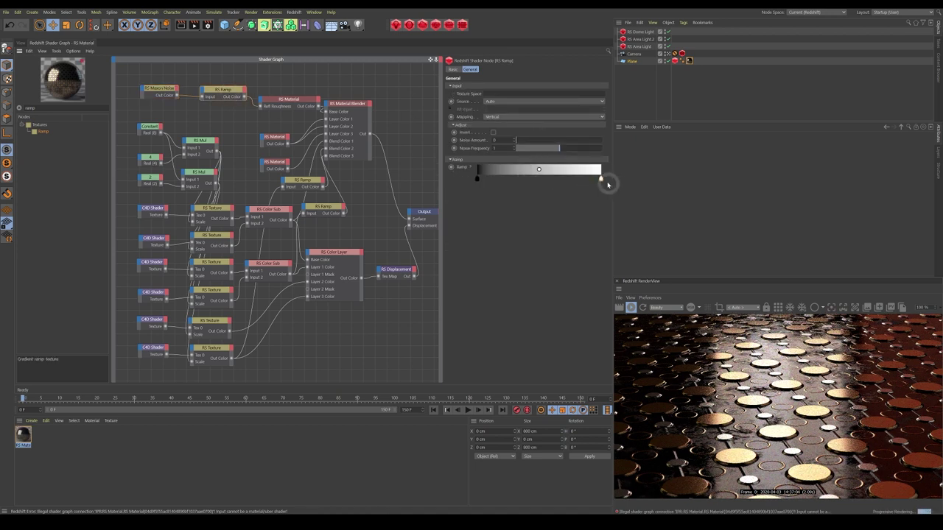
- Make the roughness ramp's left knot dark grey and move the right knot inward, greyer
{"action": "double_click", "coordinate": [477, 178]}
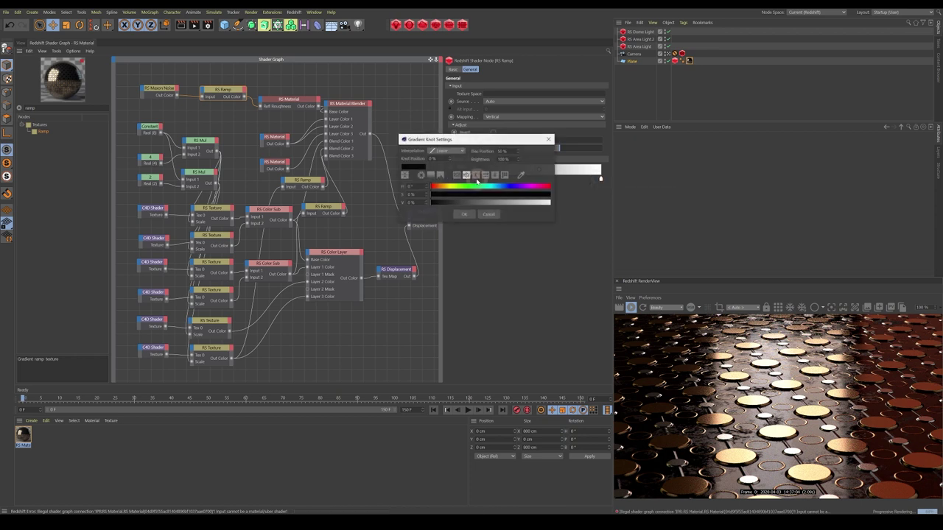
{"action": "mouse_move", "coordinate": [435, 202]}
{"action": "left_mouse_down"}
{"action": "mouse_move", "coordinate": [454, 203]}
{"action": "mouse_move", "coordinate": [423, 205]}
{"action": "left_mouse_up"}
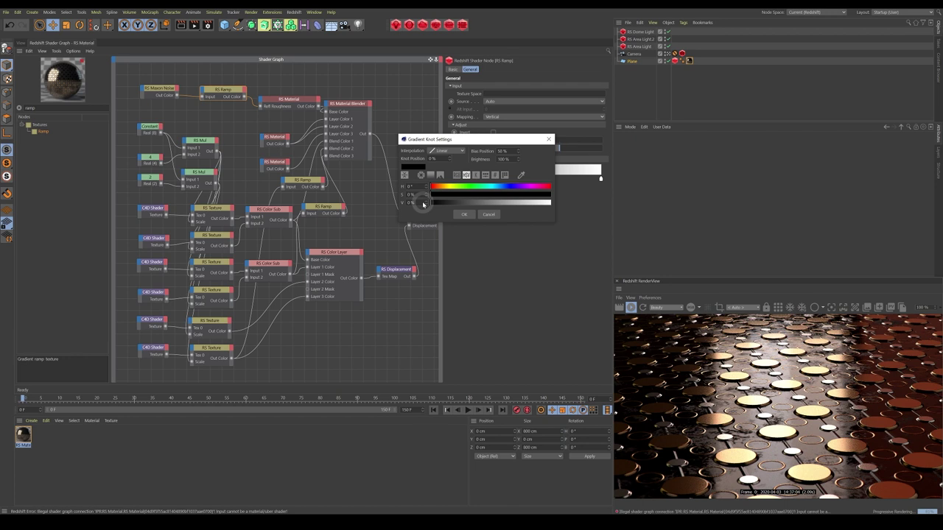
{"action": "left_click_drag", "start_coordinate": [423, 204], "coordinate": [452, 206]}
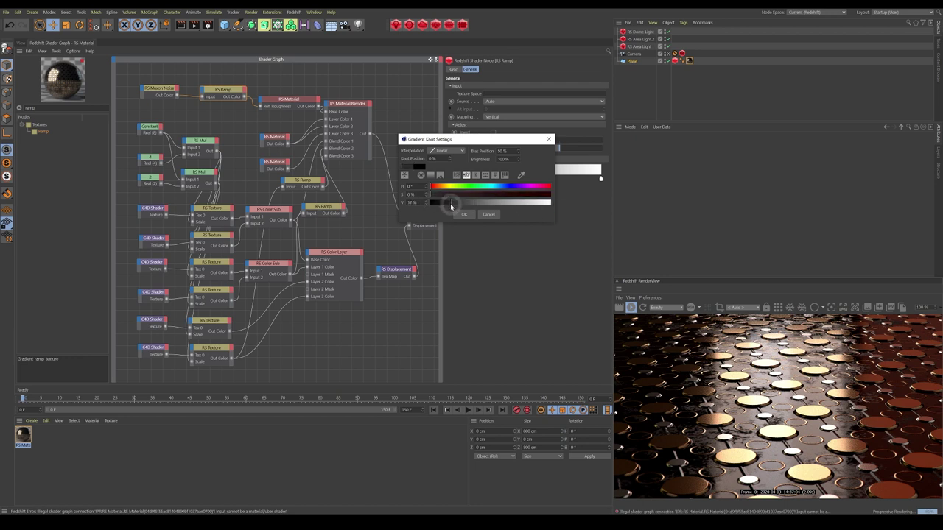
{"action": "left_click", "coordinate": [462, 214]}
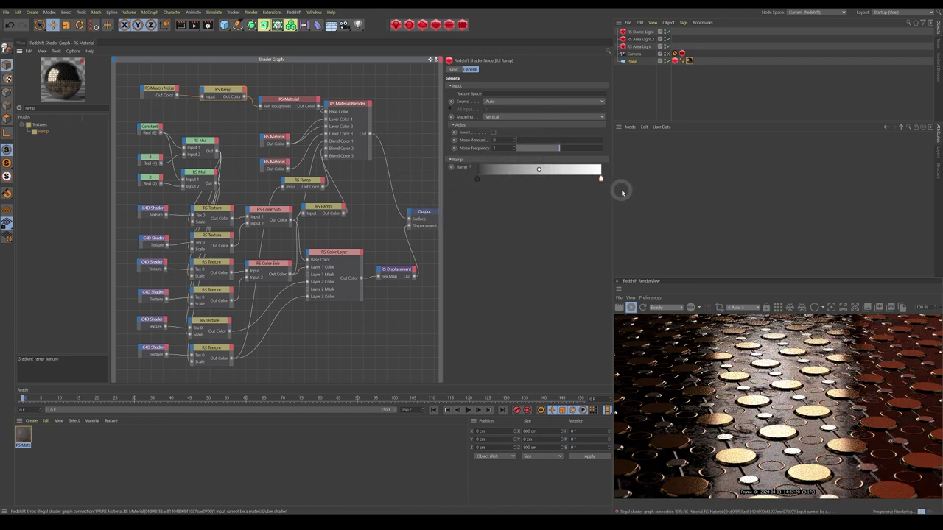
{"action": "left_click_drag", "start_coordinate": [601, 180], "coordinate": [540, 180]}
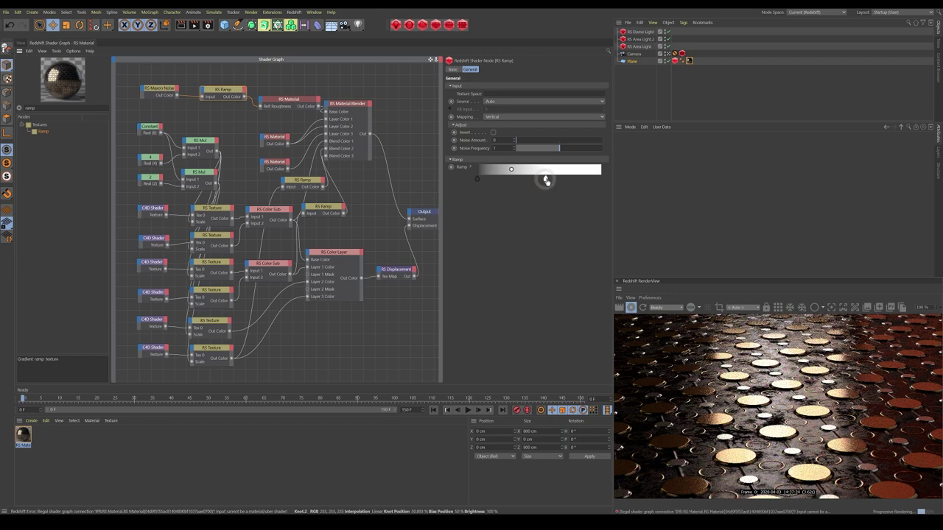
{"action": "left_click_drag", "start_coordinate": [542, 180], "coordinate": [553, 179]}
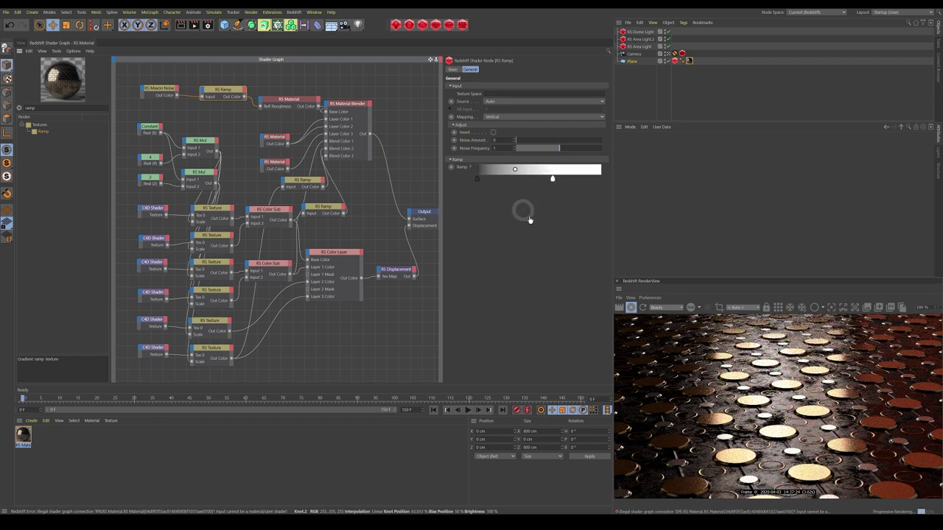
{"action": "double_click", "coordinate": [553, 177]}
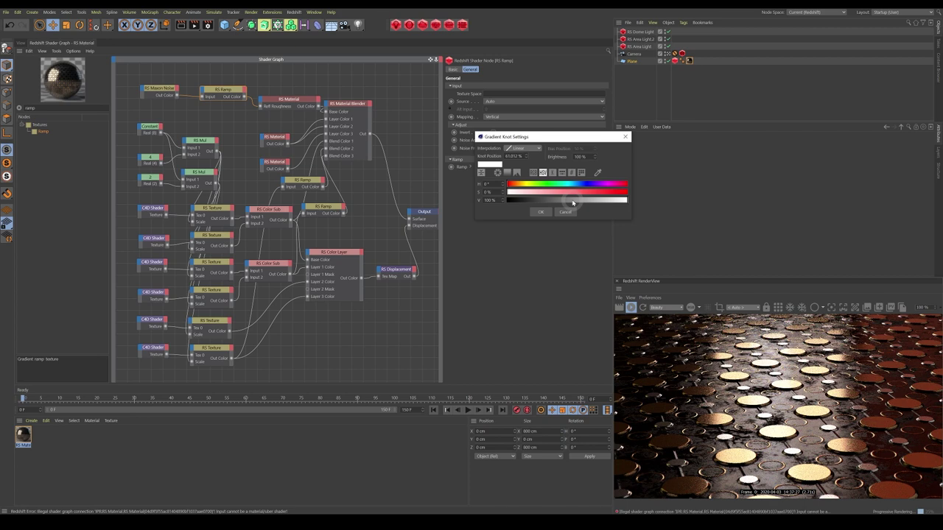
{"action": "left_click", "coordinate": [573, 201]}
{"action": "left_click", "coordinate": [540, 212]}
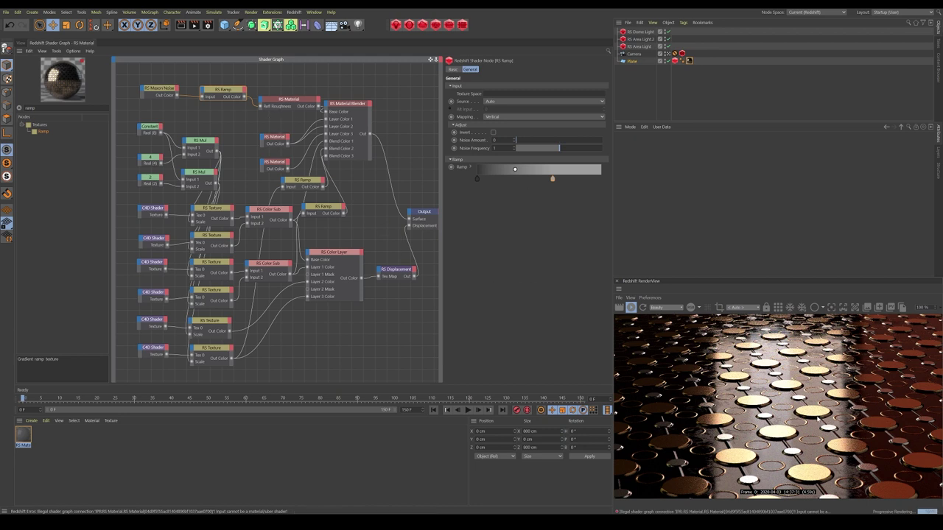
- Move the Maxon Noise and Ramp nodes higher in the shader graph
{"action": "left_click_drag", "start_coordinate": [168, 89], "coordinate": [166, 78]}
{"action": "left_click_drag", "start_coordinate": [235, 94], "coordinate": [232, 85]}
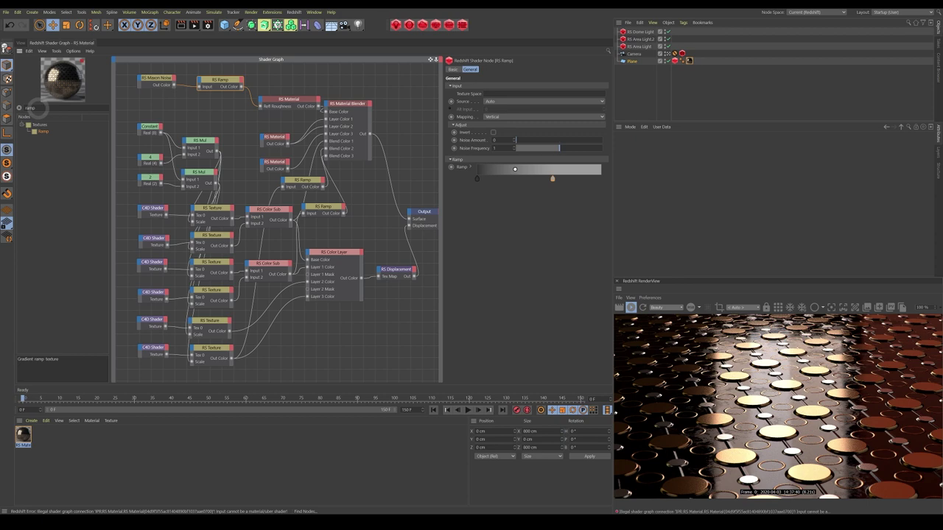
{"action": "left_click", "coordinate": [31, 107]}
- Add a second Maxon Noise node and a duplicated RS Ramp below the originals, wiring the ramp toward the Color Layer
{"action": "type", "text": "maxon"}
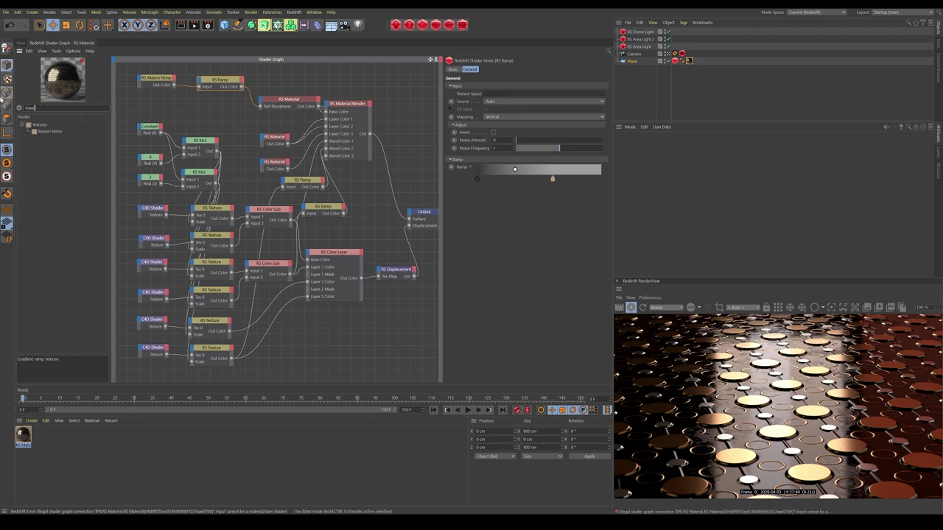
{"action": "left_click_drag", "start_coordinate": [44, 131], "coordinate": [167, 104]}
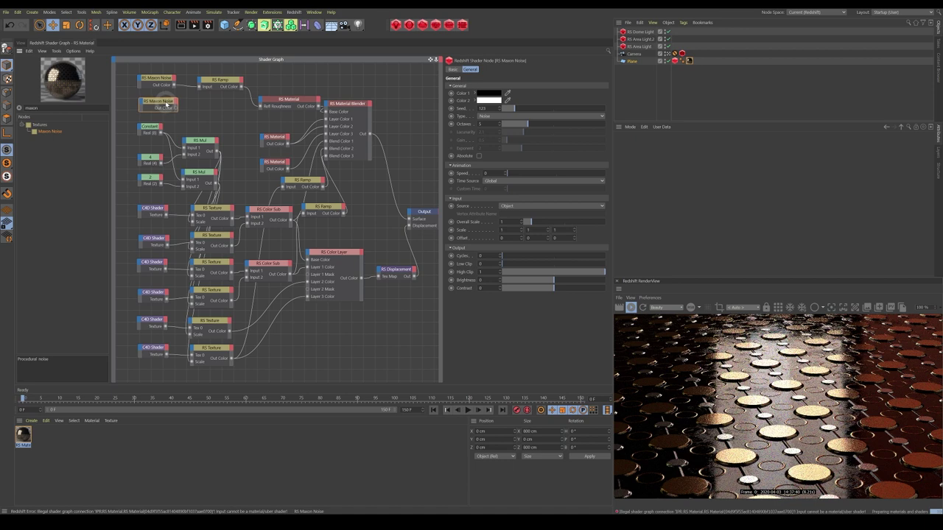
{"action": "left_click_drag", "start_coordinate": [225, 86], "coordinate": [217, 97], "text": "ctrl"}
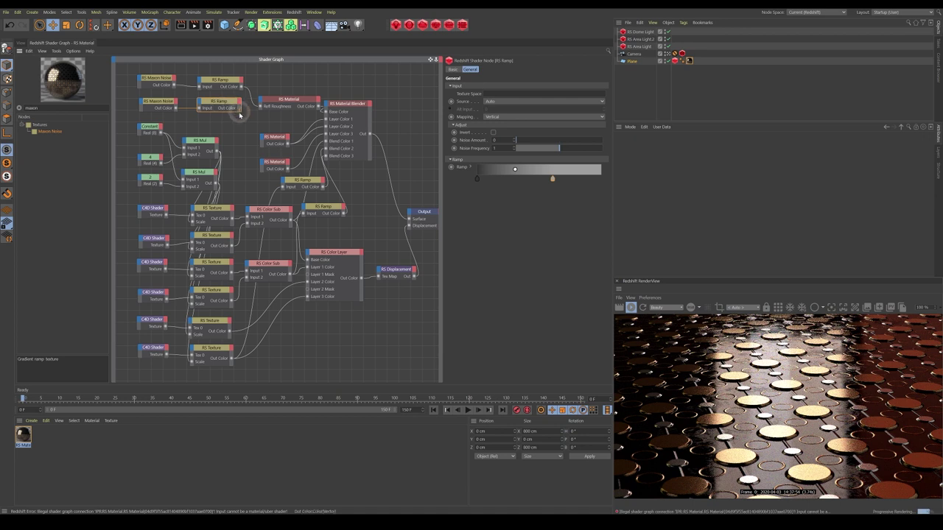
{"action": "left_click_drag", "start_coordinate": [241, 108], "coordinate": [243, 154]}
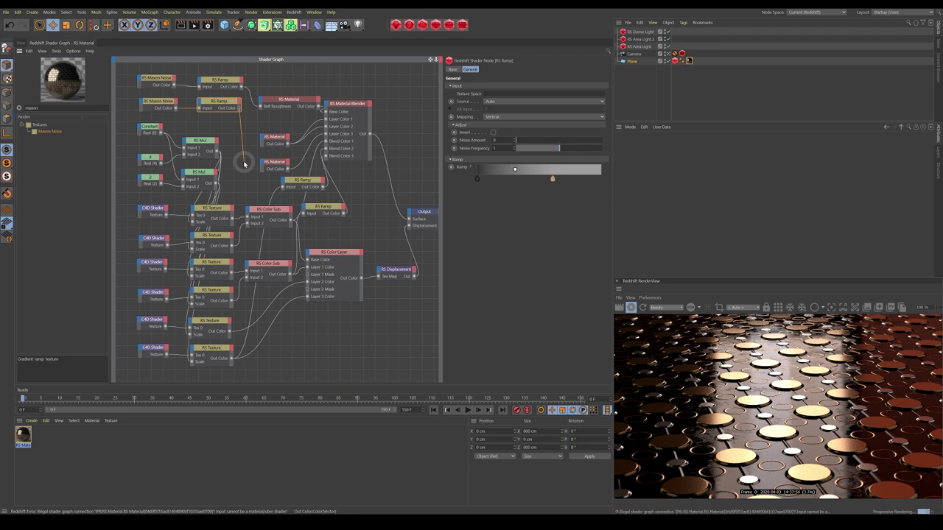
{"action": "left_click_drag", "start_coordinate": [244, 163], "coordinate": [363, 290]}
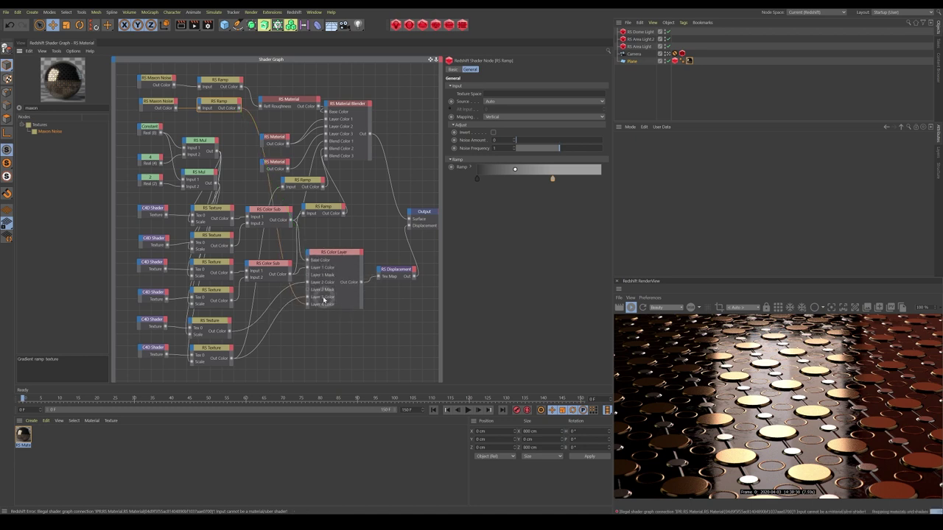
- Plug the new ramp into Layer 4 Color and enable Layer 4 with Lighten blending
{"action": "left_click", "coordinate": [335, 287]}
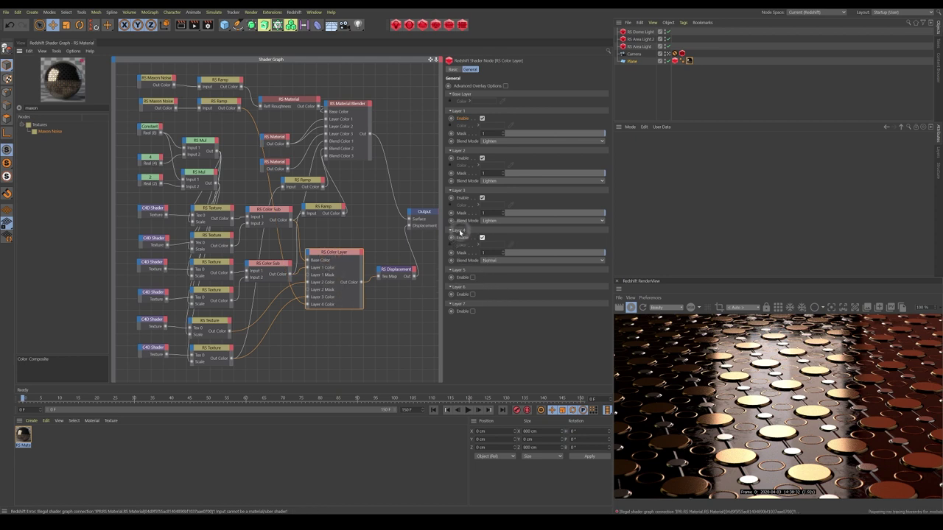
{"action": "left_click", "coordinate": [495, 261]}
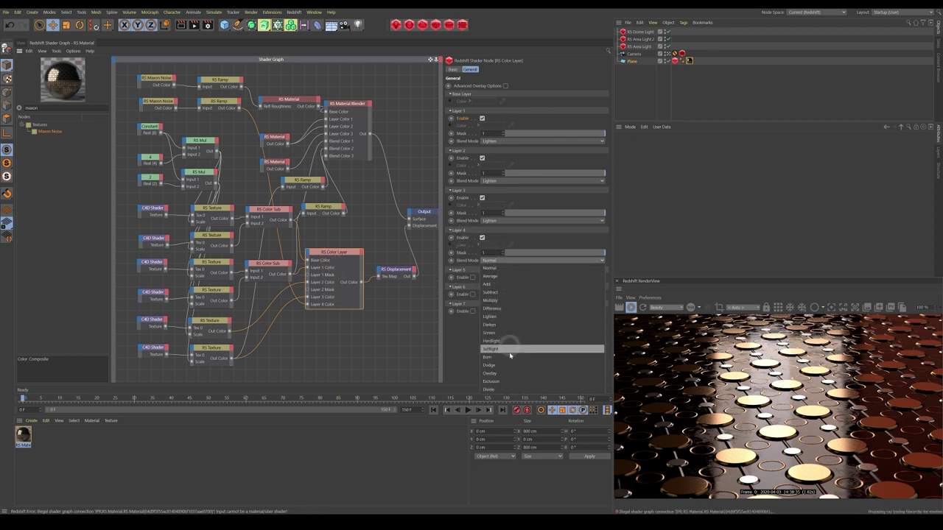
{"action": "left_click", "coordinate": [494, 317]}
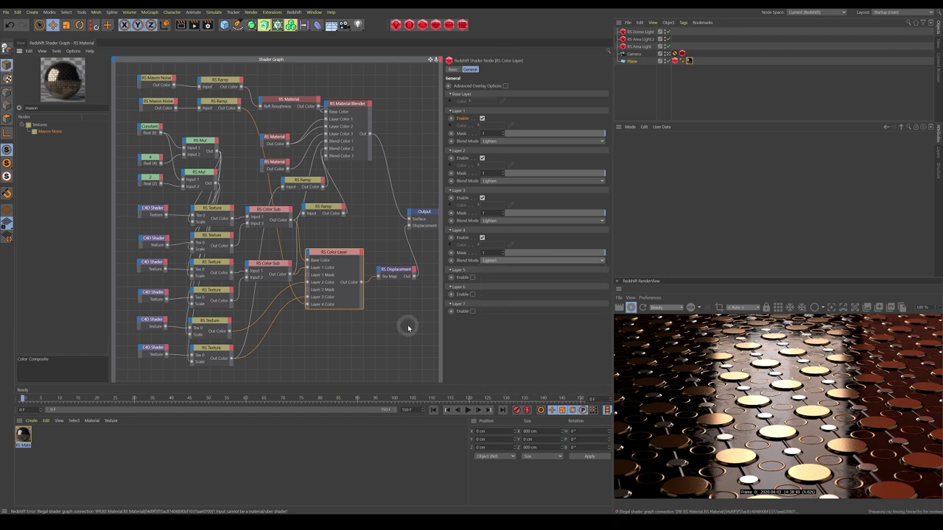
- Route the Color Layer output to the Output Surface for preview and move the Displacement node down
{"action": "left_click_drag", "start_coordinate": [361, 283], "coordinate": [406, 226]}
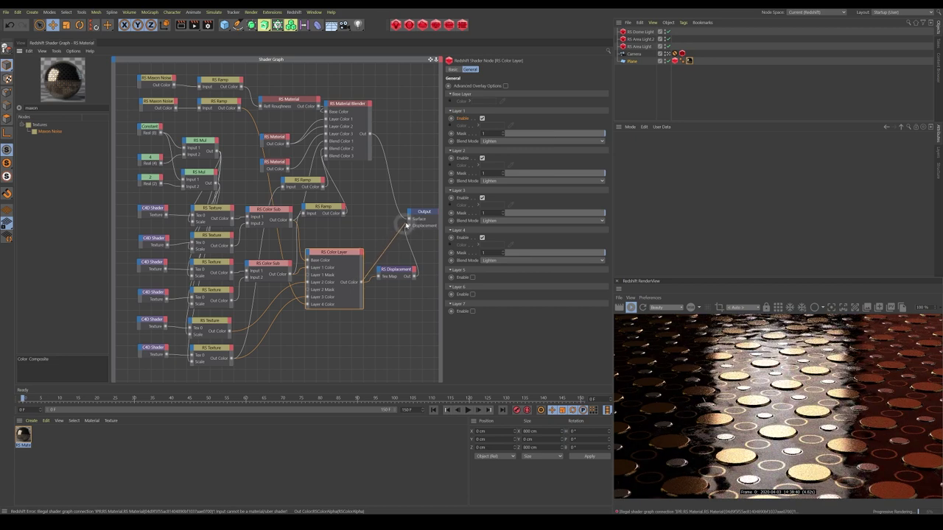
{"action": "left_click_drag", "start_coordinate": [409, 220], "coordinate": [409, 219]}
{"action": "left_click_drag", "start_coordinate": [389, 269], "coordinate": [392, 287]}
- Edit the colour of the second ramp's left knot
{"action": "left_click", "coordinate": [229, 103]}
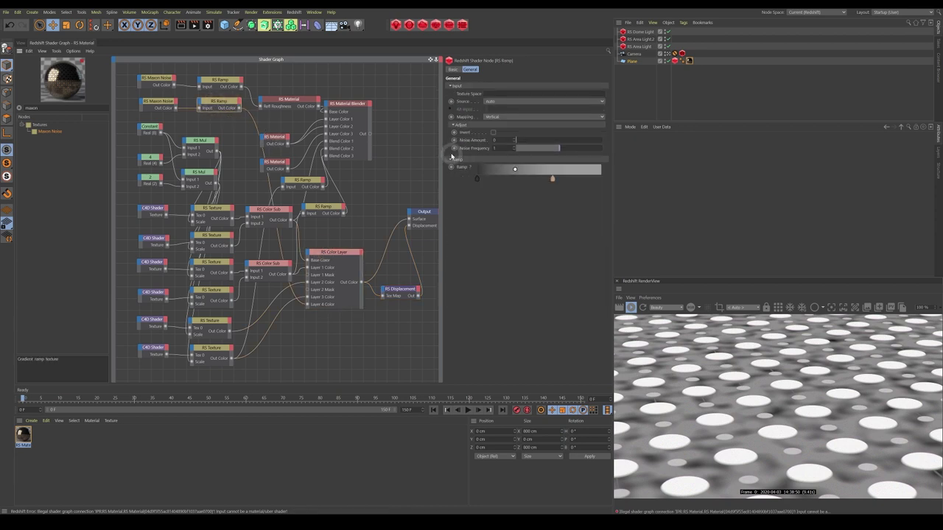
{"action": "left_click", "coordinate": [477, 179]}
{"action": "double_click", "coordinate": [477, 180]}
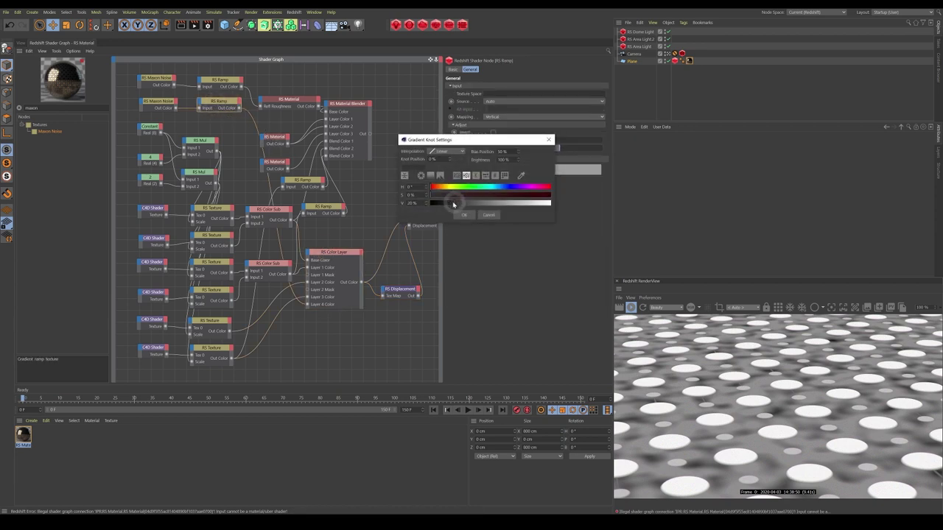
{"action": "left_click", "coordinate": [458, 210]}
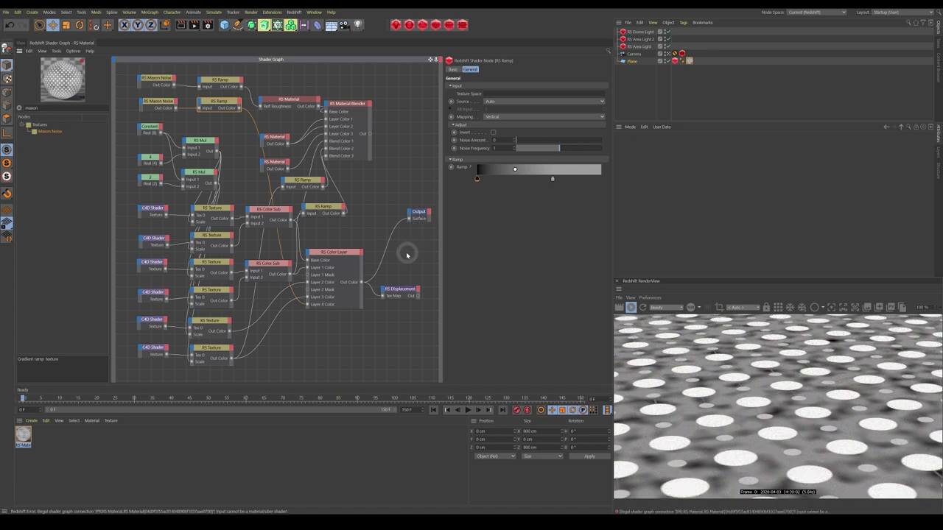
- Set the second Maxon Noise type to Wavy turbulence
{"action": "left_click", "coordinate": [164, 103]}
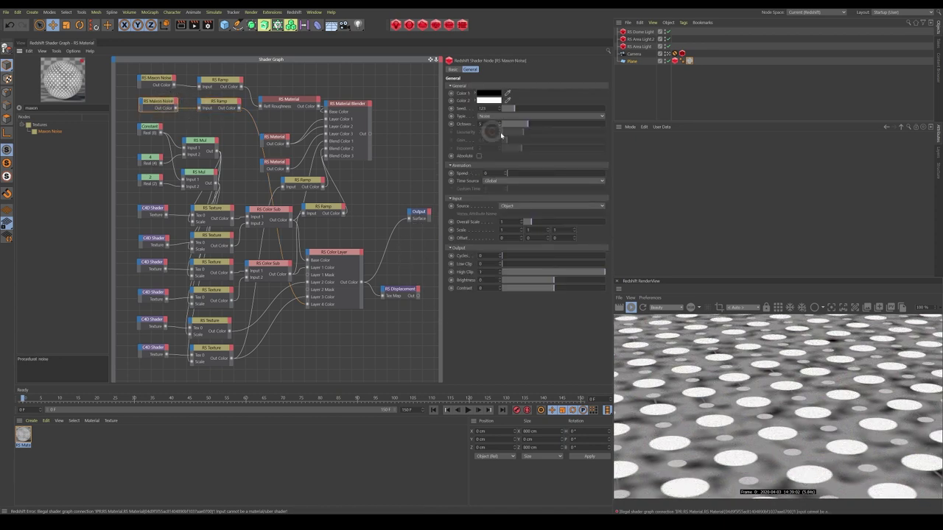
{"action": "left_click", "coordinate": [601, 118]}
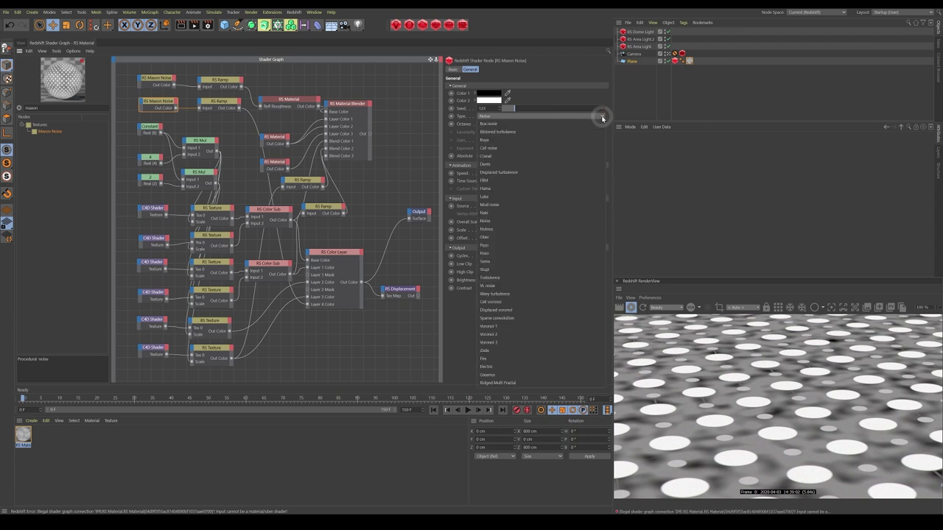
{"action": "left_click", "coordinate": [506, 294]}
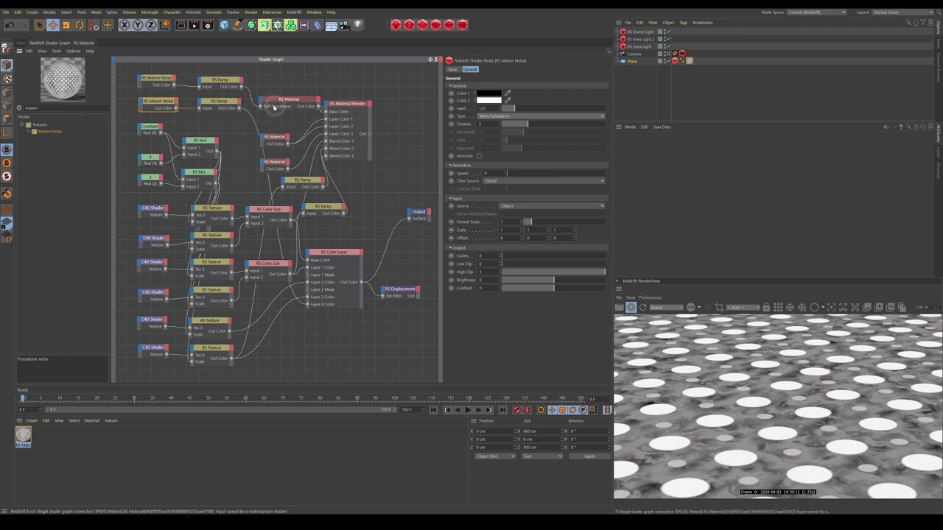
- Drag the ramp's white knot right and black knot inward to about 29% for higher contrast
{"action": "left_click", "coordinate": [219, 103]}
{"action": "double_click", "coordinate": [552, 178]}
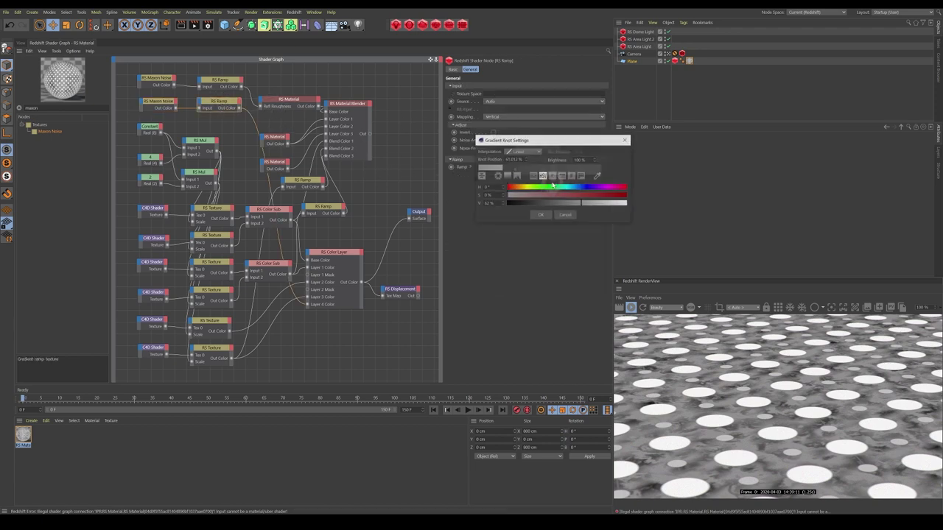
{"action": "left_click", "coordinate": [541, 216]}
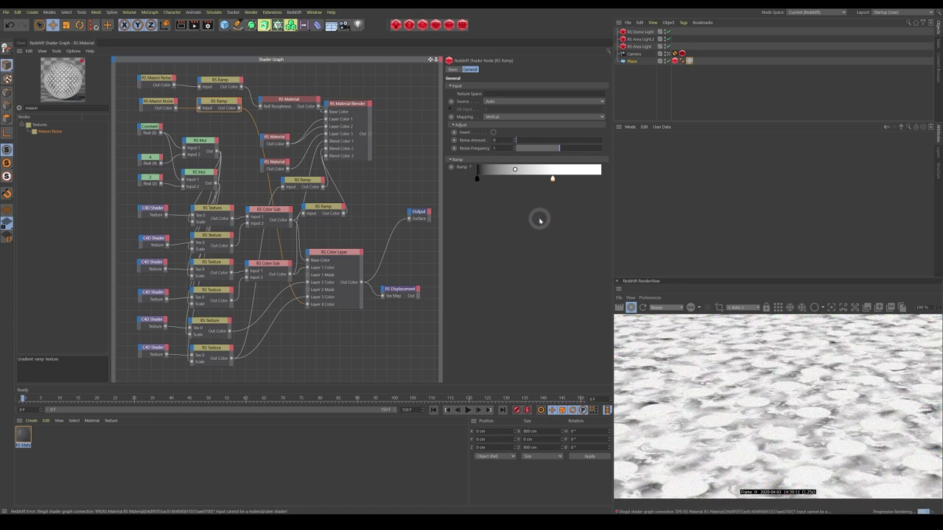
{"action": "mouse_move", "coordinate": [552, 179]}
{"action": "left_mouse_down"}
{"action": "mouse_move", "coordinate": [613, 182]}
{"action": "mouse_move", "coordinate": [558, 179]}
{"action": "mouse_move", "coordinate": [568, 181]}
{"action": "left_mouse_up"}
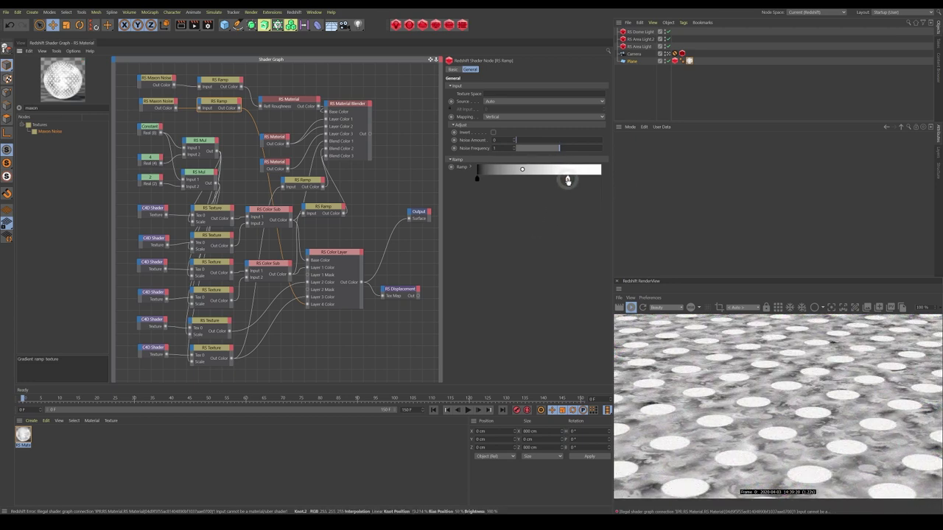
{"action": "left_click_drag", "start_coordinate": [478, 178], "coordinate": [500, 181]}
{"action": "left_click_drag", "start_coordinate": [566, 182], "coordinate": [595, 179]}
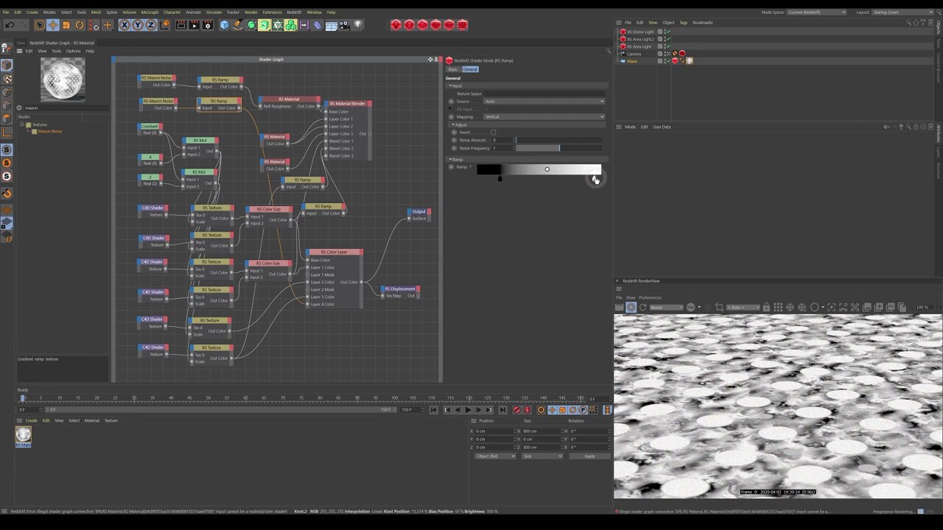
{"action": "mouse_move", "coordinate": [499, 179]}
{"action": "left_mouse_down"}
{"action": "mouse_move", "coordinate": [525, 182]}
{"action": "mouse_move", "coordinate": [511, 181]}
{"action": "left_mouse_up"}
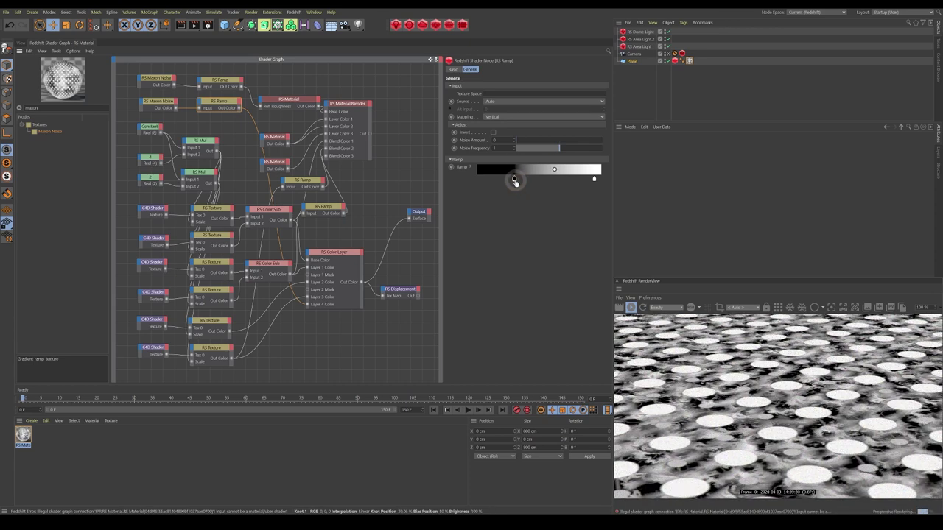
- Select the Color Layer node and lower Layer 4's mask to about 0.268
{"action": "left_click", "coordinate": [341, 256]}
{"action": "left_click_drag", "start_coordinate": [333, 260], "coordinate": [335, 269]}
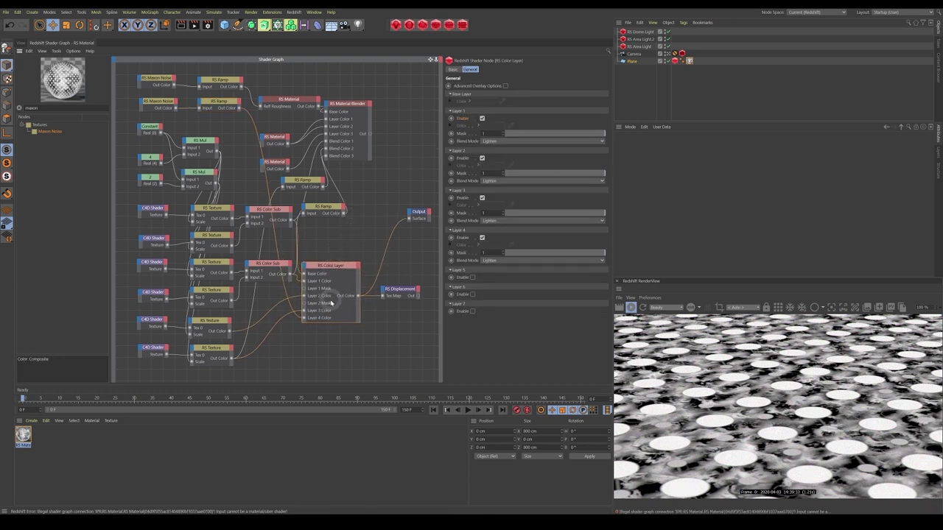
{"action": "left_click", "coordinate": [557, 253]}
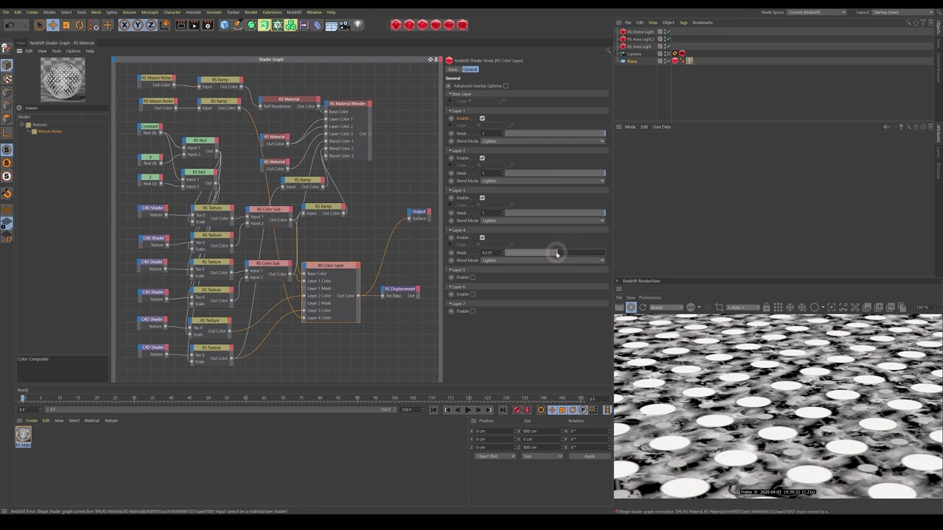
{"action": "left_click_drag", "start_coordinate": [557, 254], "coordinate": [531, 253]}
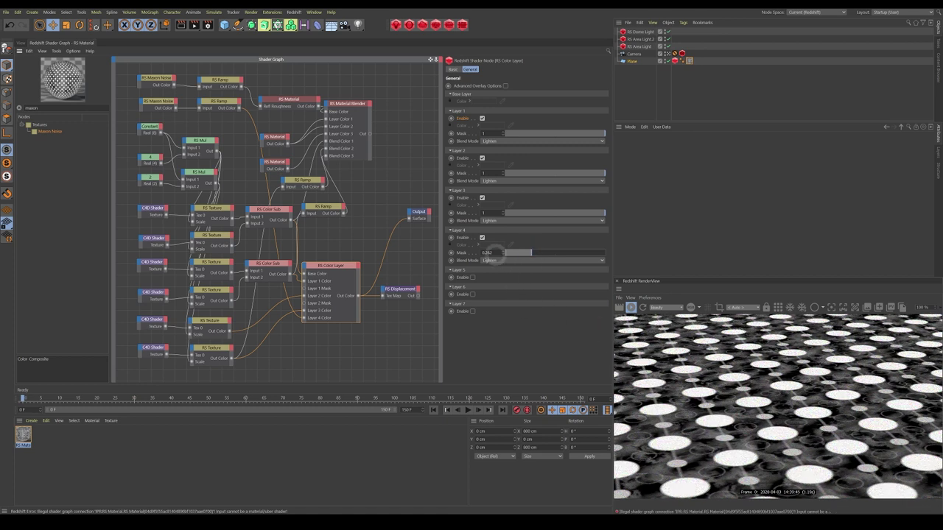
- Set Layer 4 to Multiply with its mask near 0.258, and reconnect Displacement to the Output
{"action": "left_click", "coordinate": [492, 261]}
{"action": "left_click", "coordinate": [491, 300]}
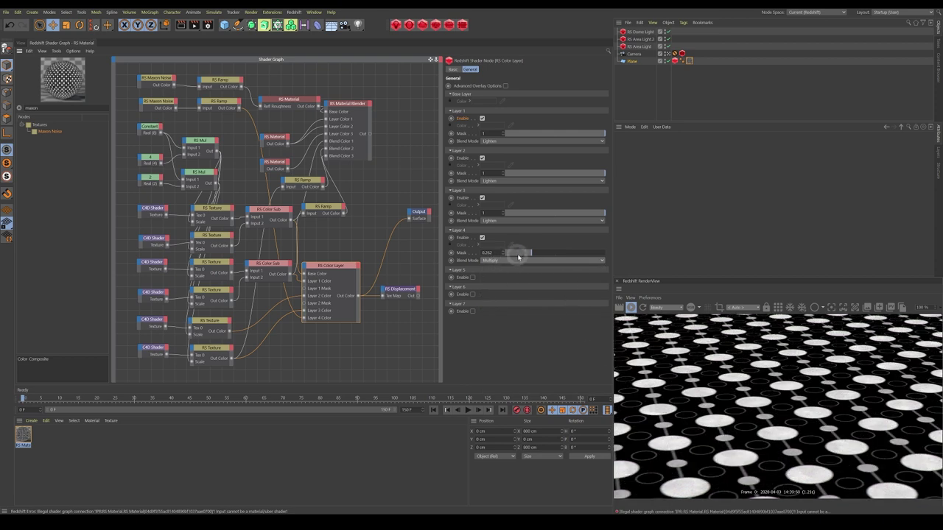
{"action": "left_click_drag", "start_coordinate": [533, 255], "coordinate": [571, 254]}
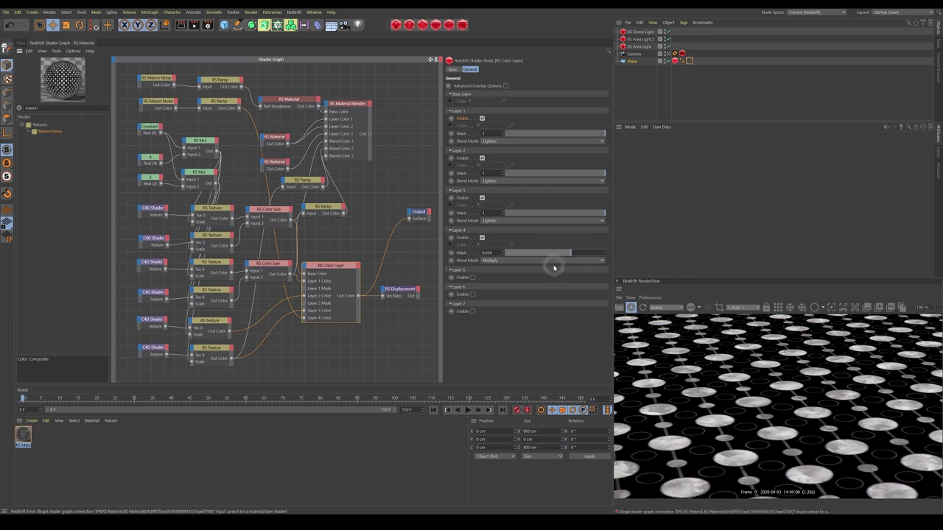
{"action": "left_click_drag", "start_coordinate": [564, 253], "coordinate": [533, 255]}
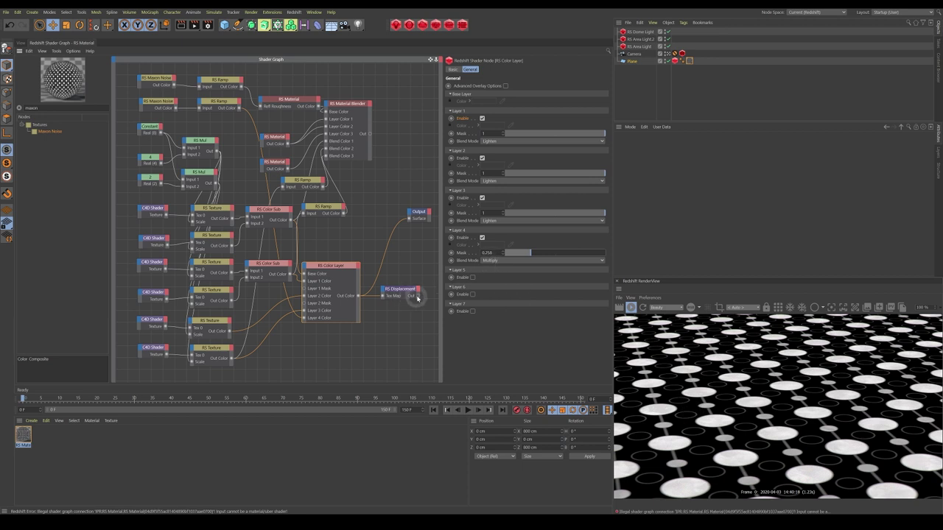
{"action": "left_click_drag", "start_coordinate": [416, 295], "coordinate": [420, 214]}
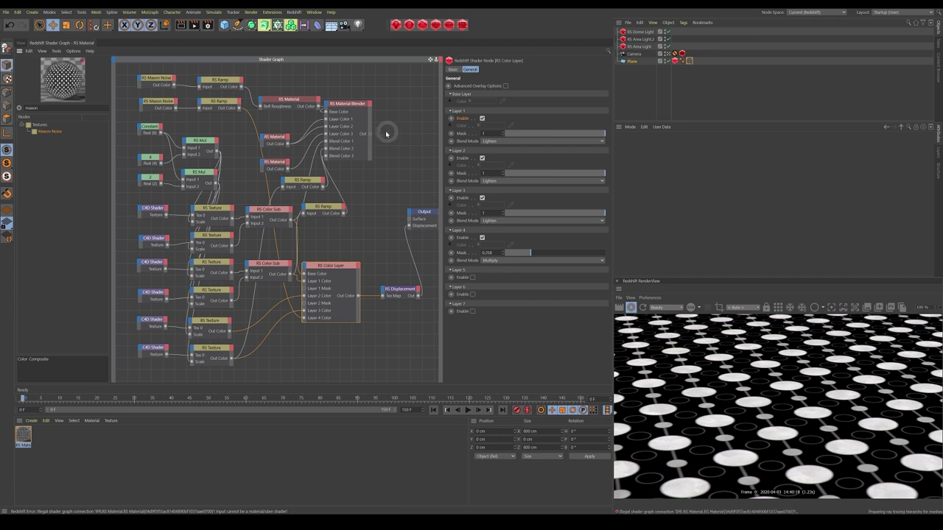
- Reconnect the Material Blender to the Output Surface and lower Layer 4's mask to about 0.108
{"action": "left_click_drag", "start_coordinate": [370, 135], "coordinate": [410, 219]}
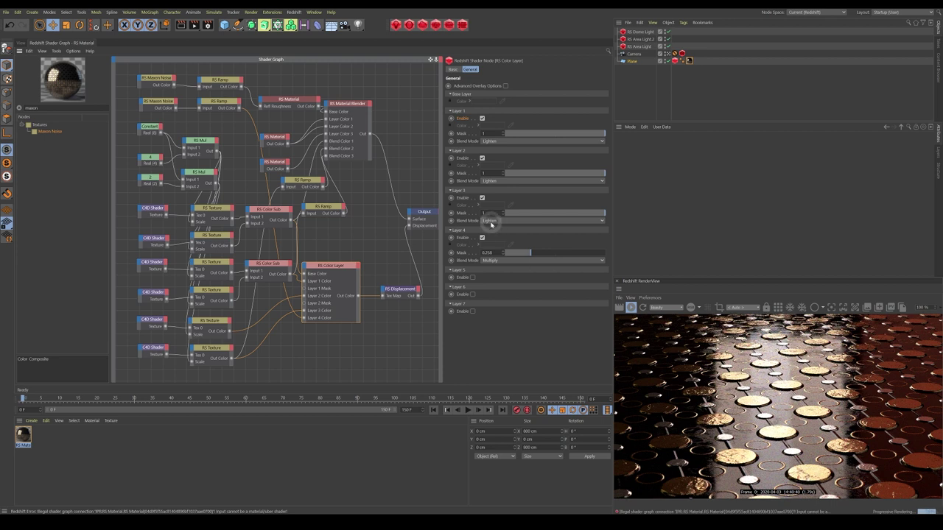
{"action": "left_click_drag", "start_coordinate": [531, 254], "coordinate": [527, 256]}
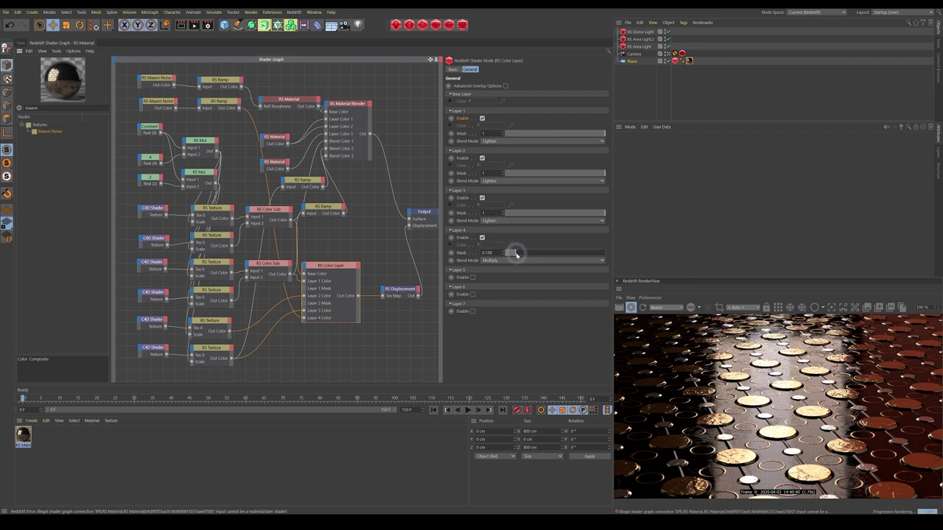